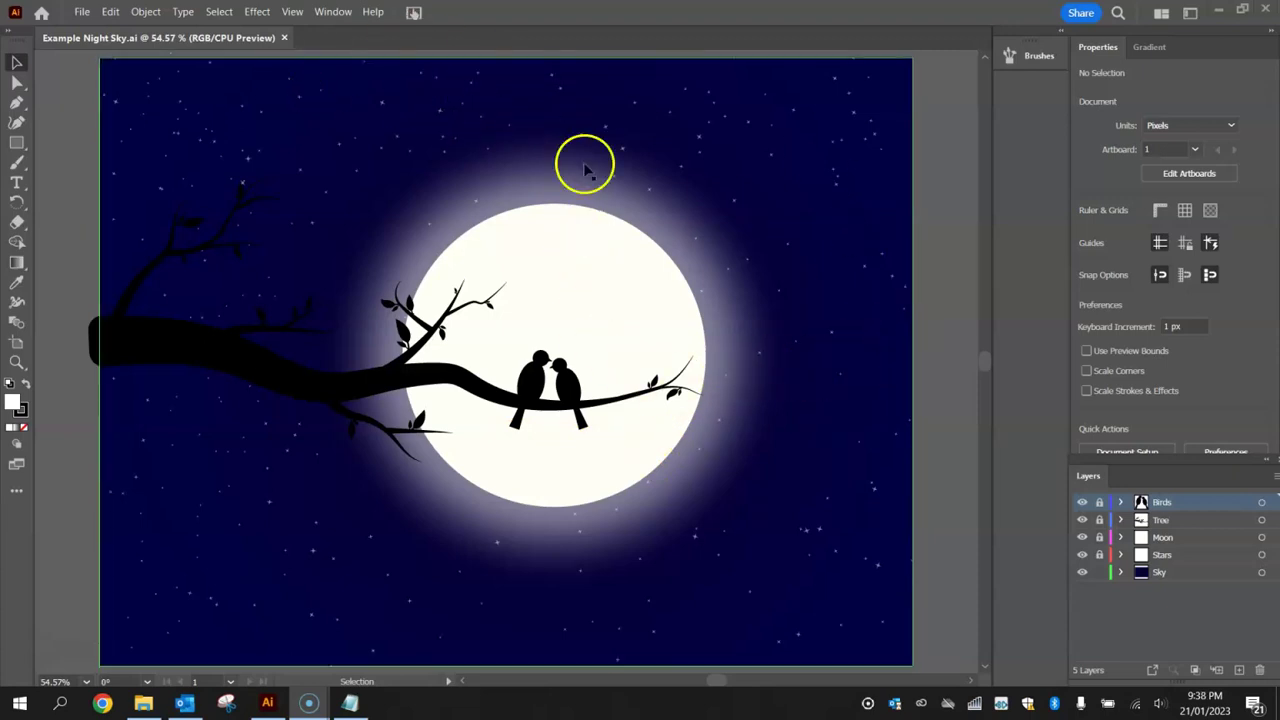
Create a new document from the Web preset Minimum at 1024 x 768 px.
left_click(82, 12)
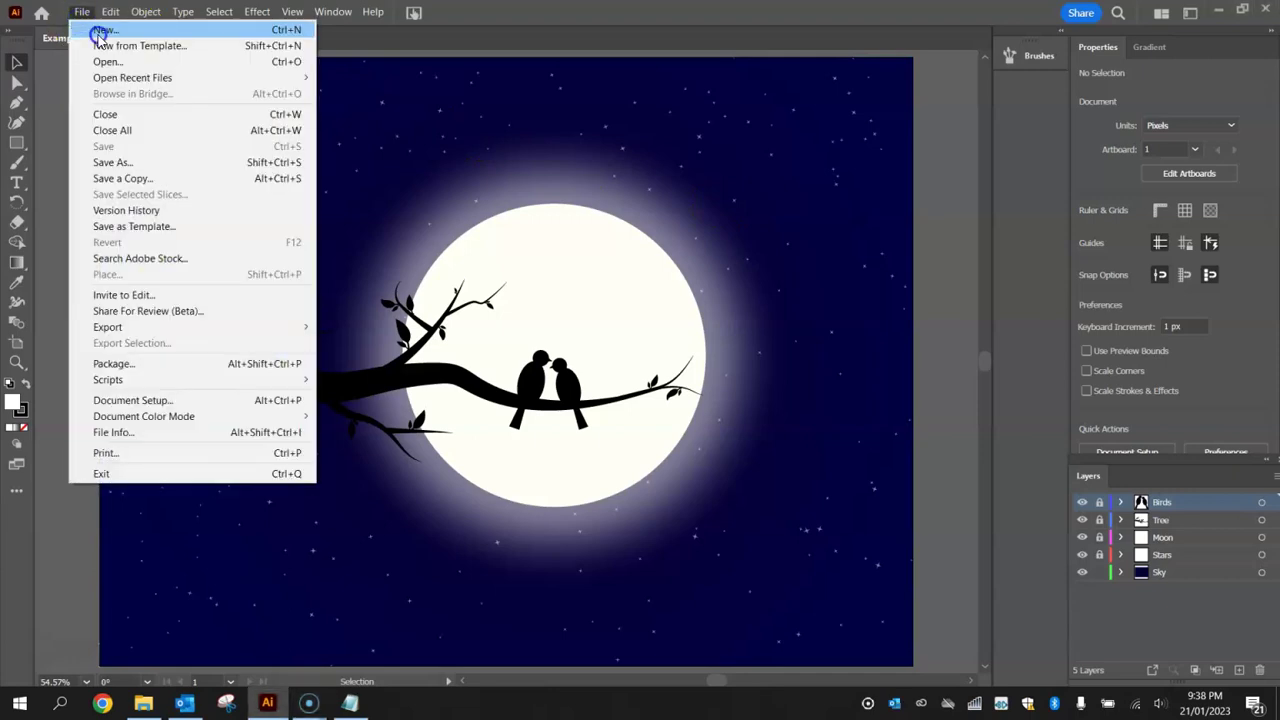
left_click(66, 33)
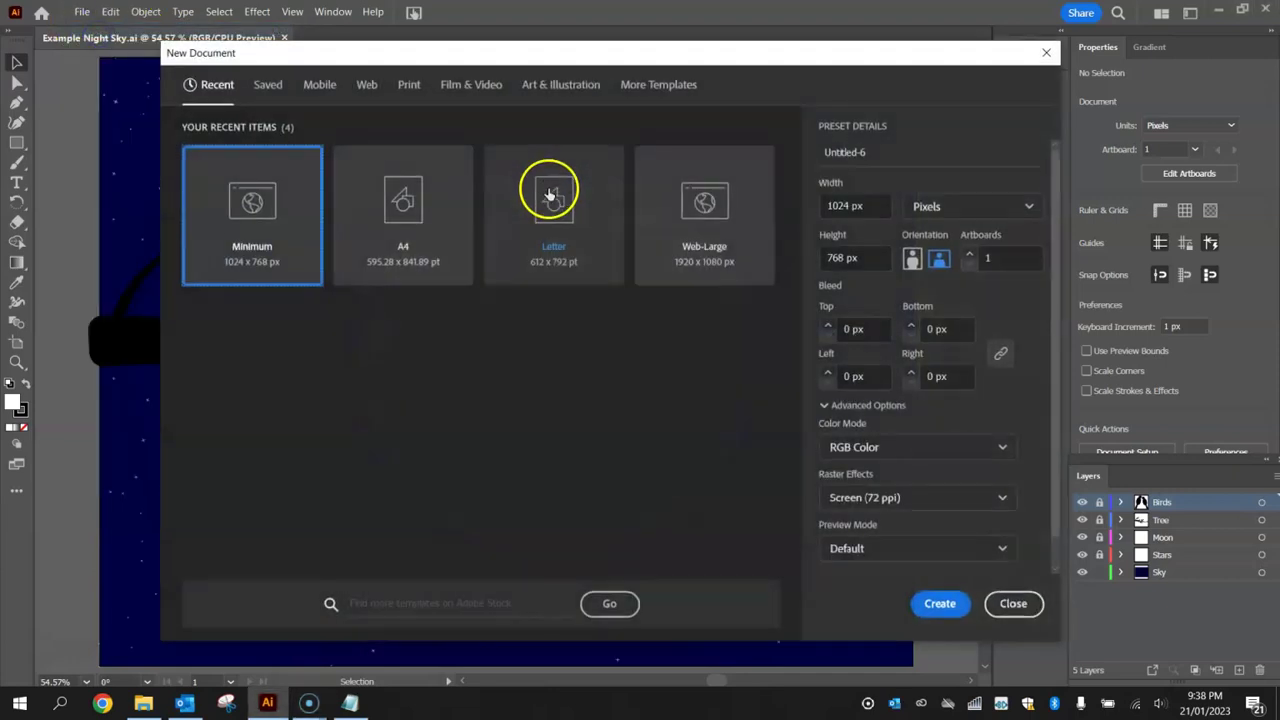
left_click(367, 86)
left_click(720, 206)
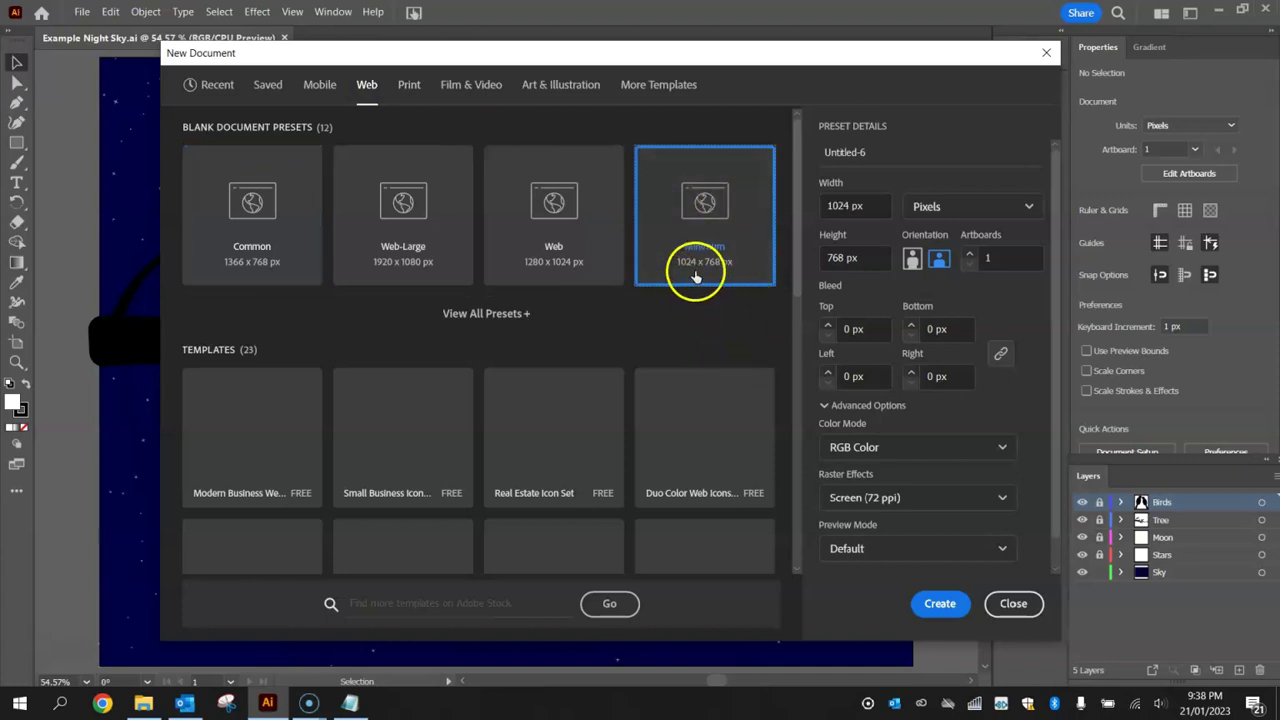
left_click(940, 603)
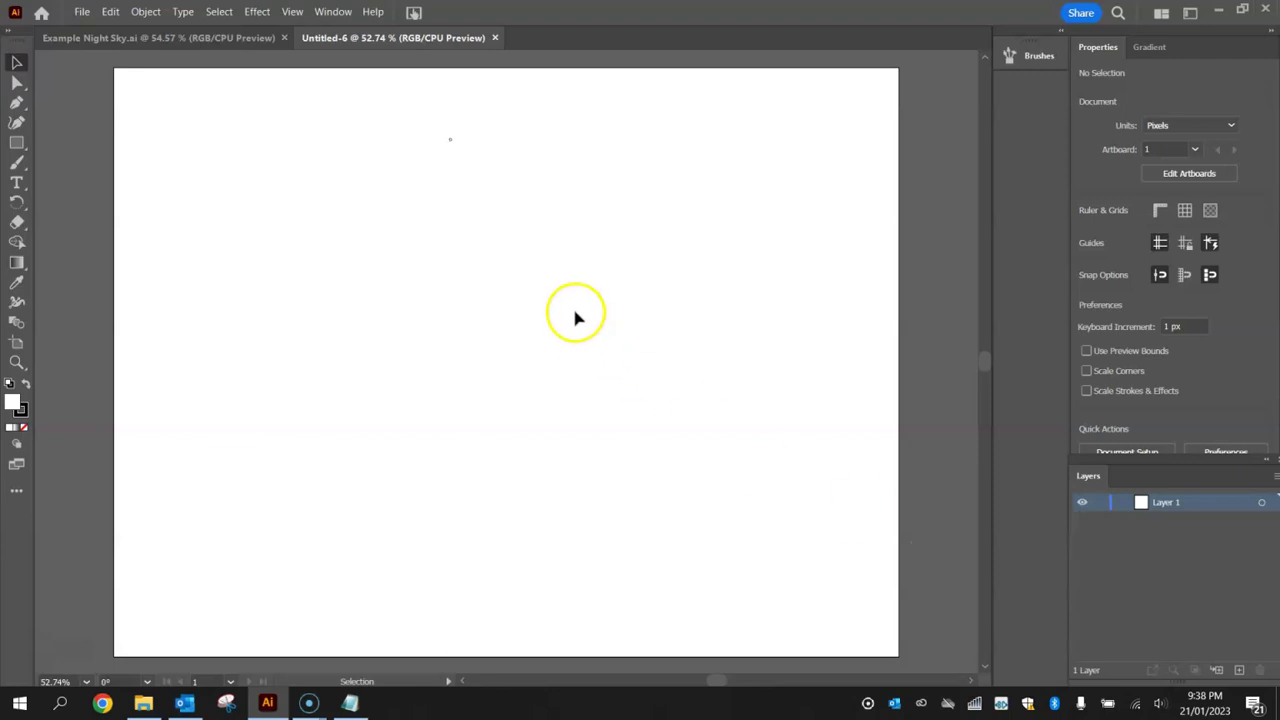
Activate the Polygon tool with a black fill and no stroke.
left_click(14, 145)
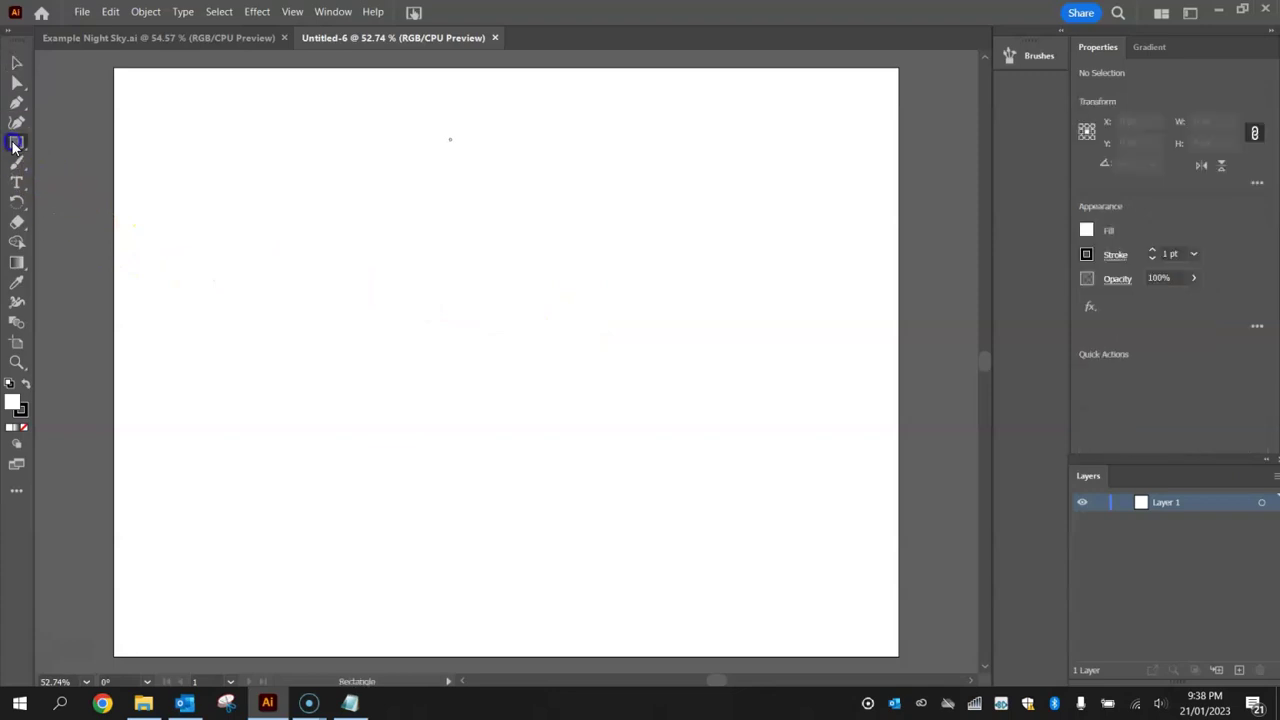
left_click(95, 183)
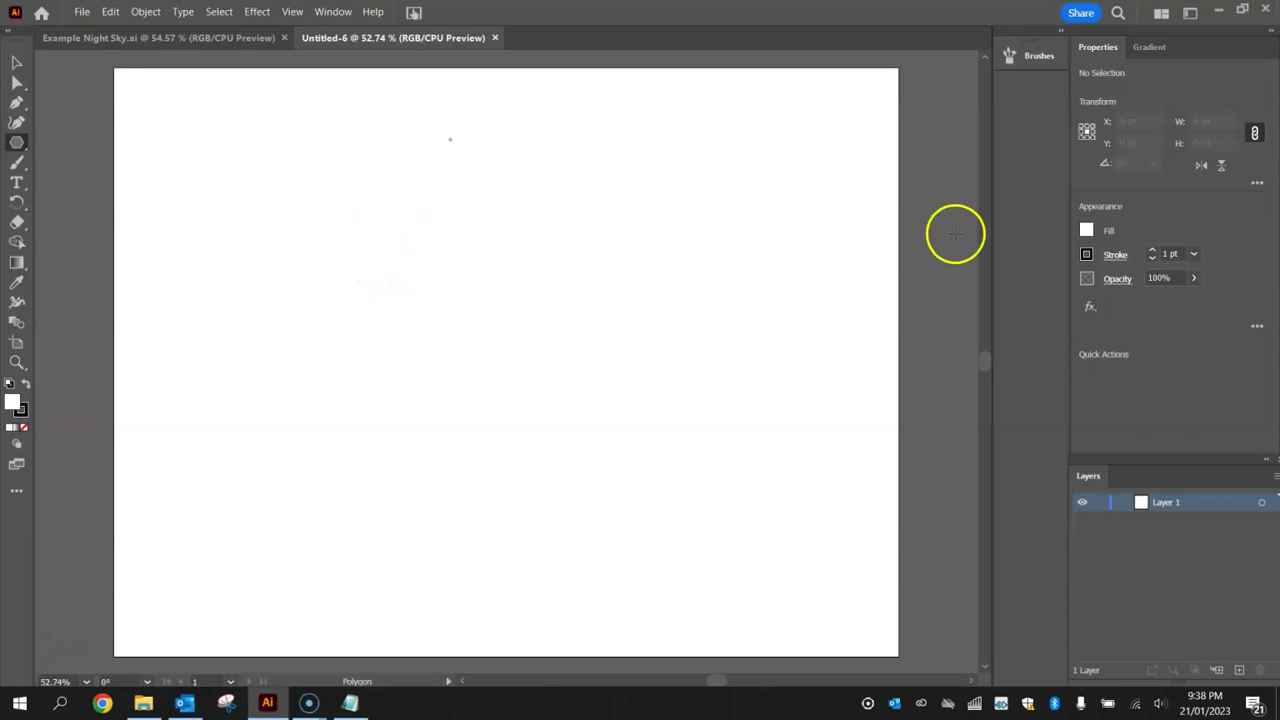
left_click(1087, 229)
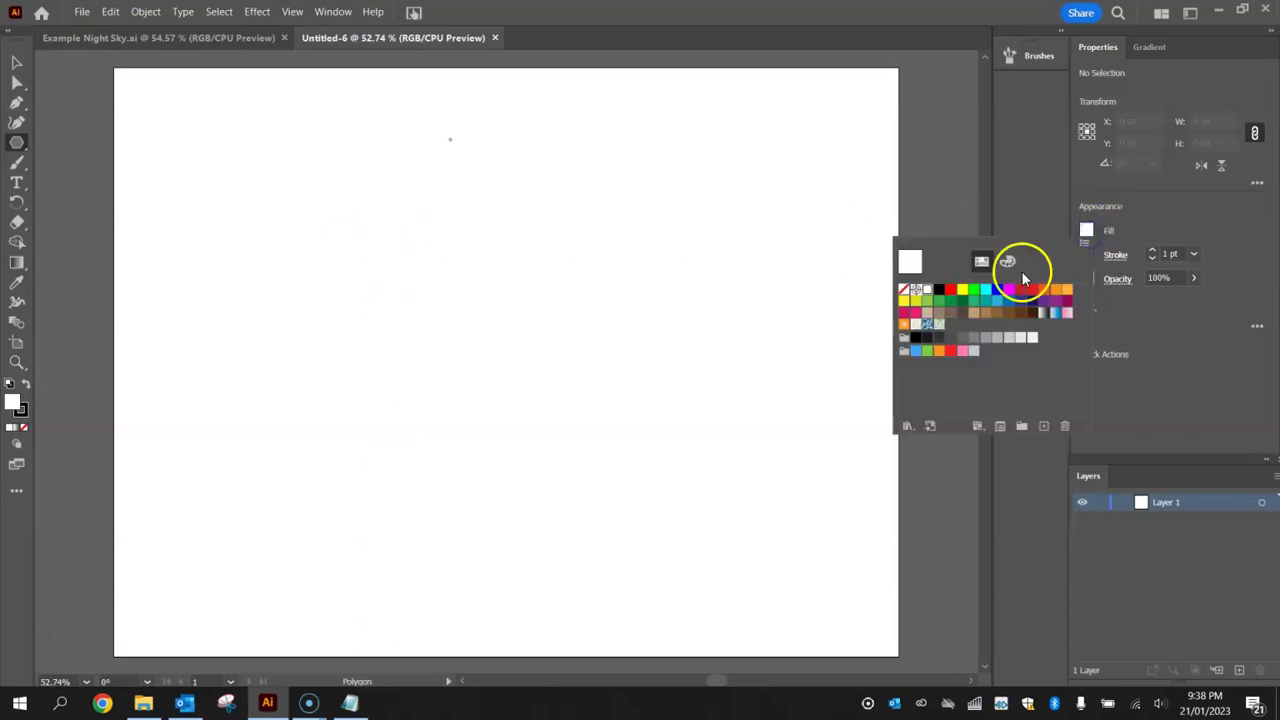
left_click(938, 289)
left_click(1086, 254)
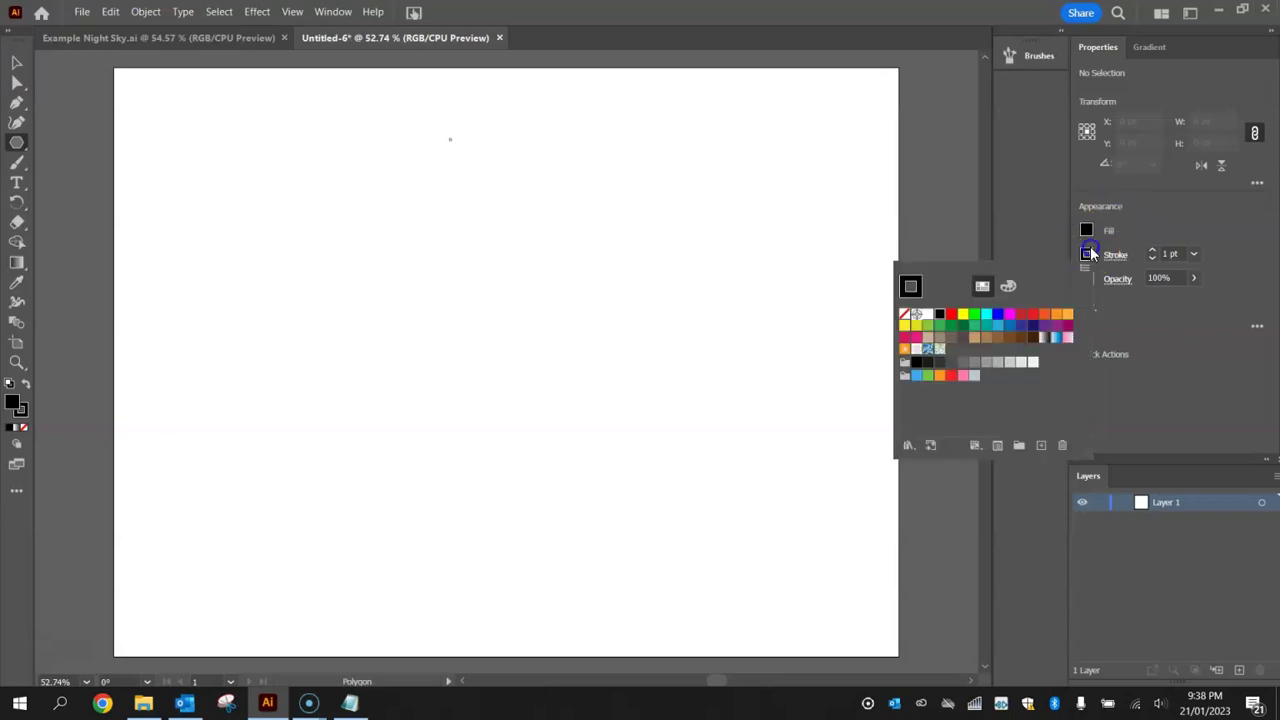
left_click(904, 315)
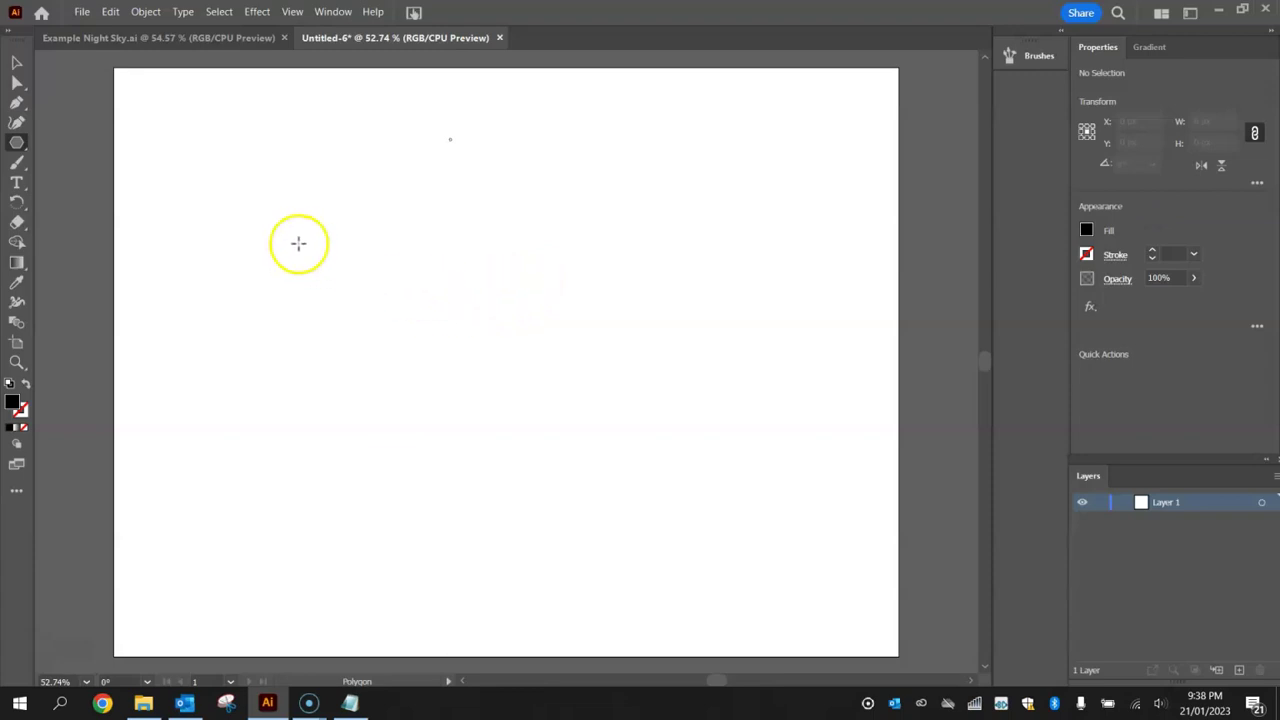
Create a three-sided polygon with a 200 px radius in the upper-left area of the artboard.
left_click(330, 264)
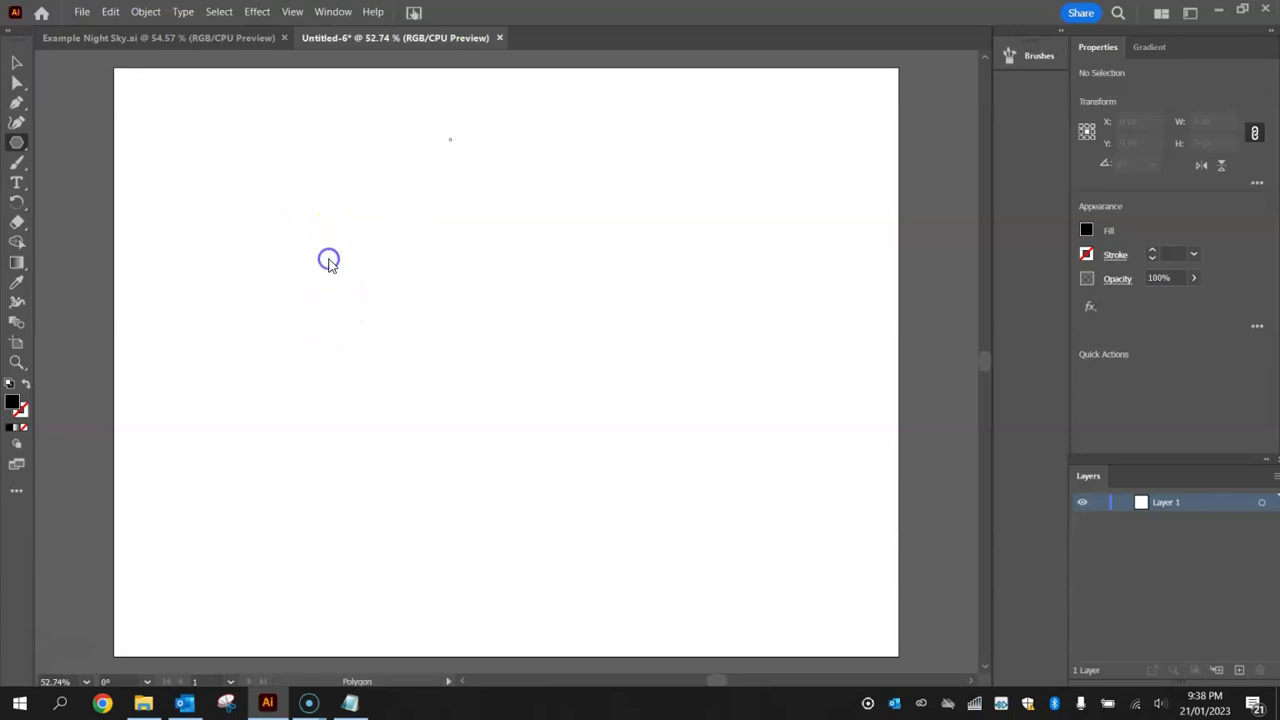
left_click(529, 238)
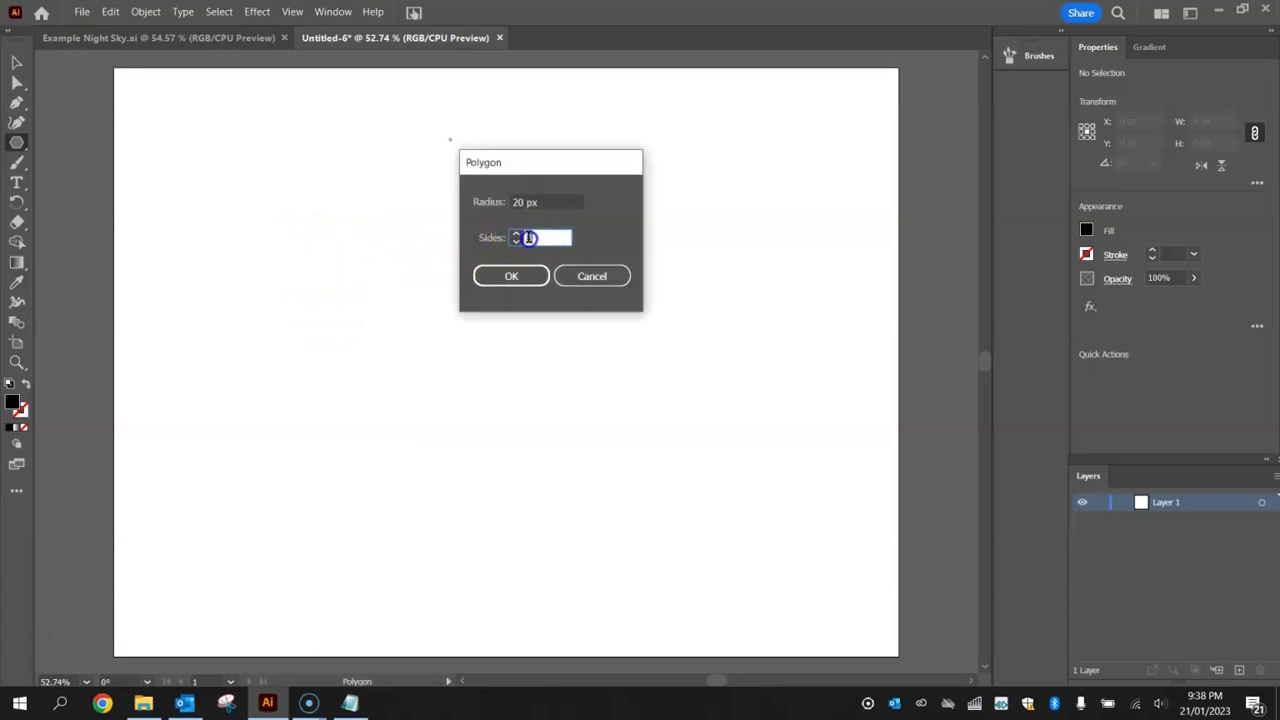
left_click(515, 201)
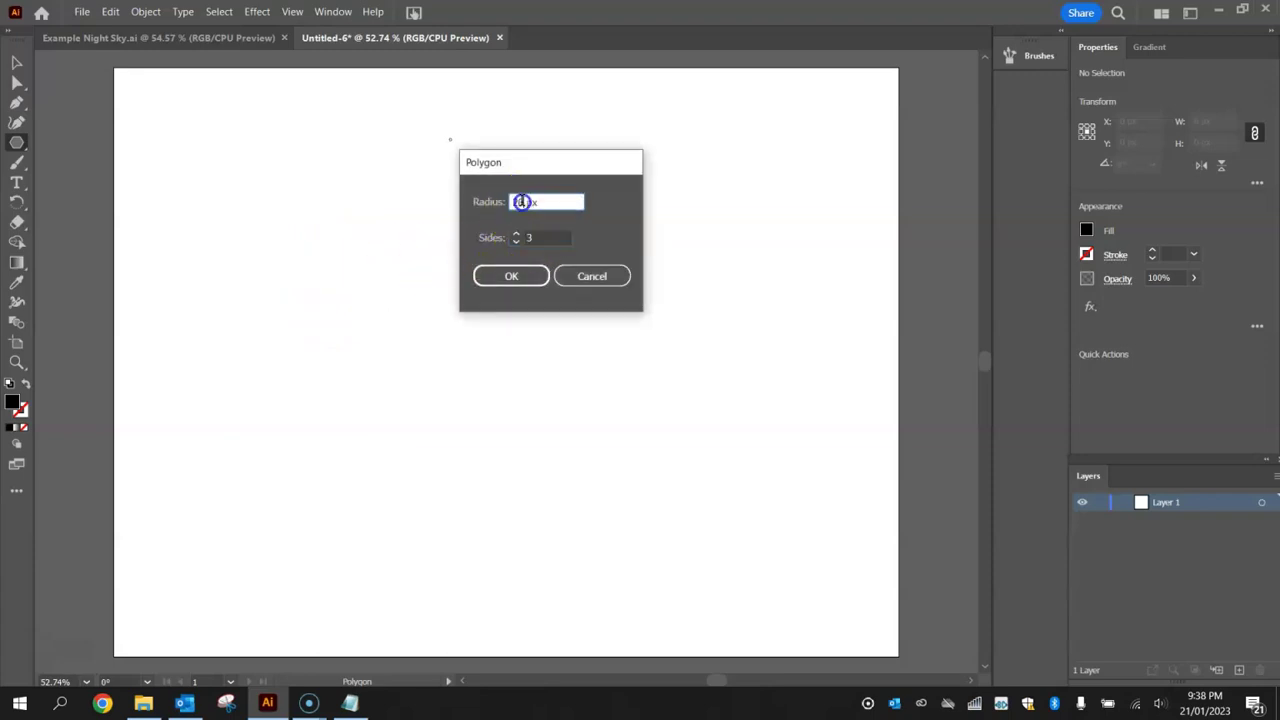
type("00")
left_click(511, 275)
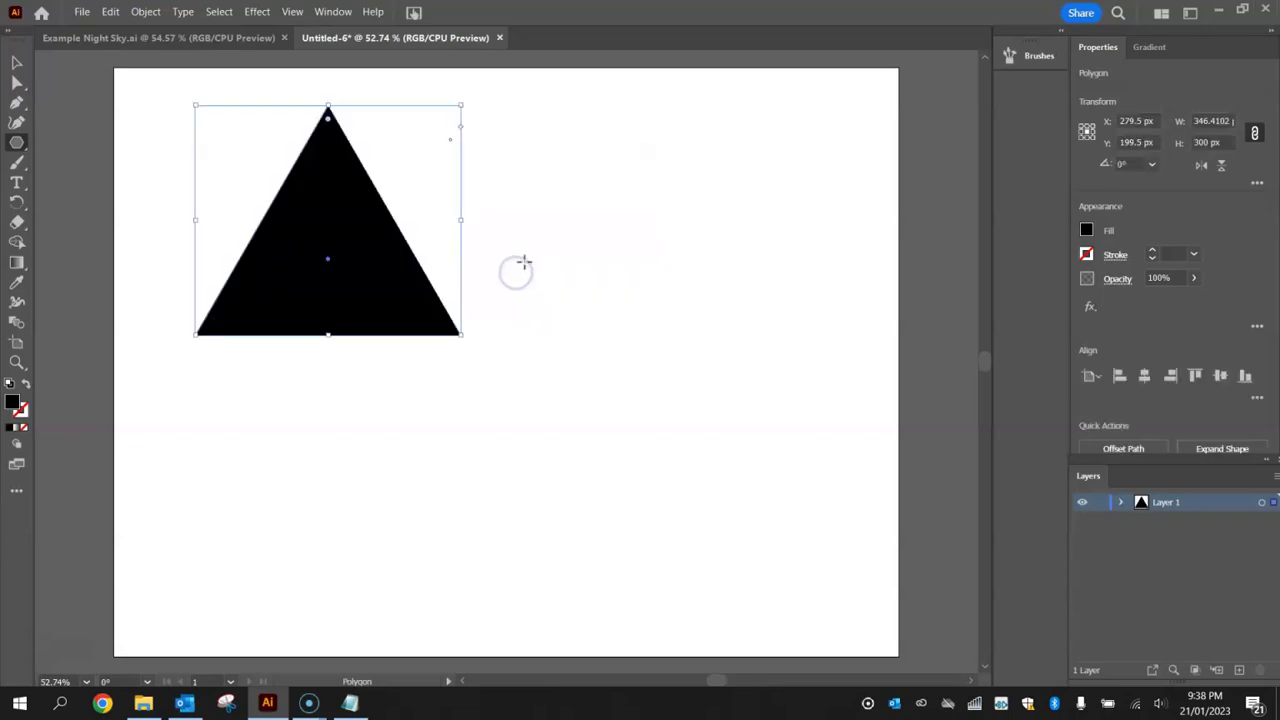
Rotate the triangle to 270° so it points right, and stretch it into a thin spike about 958 px wide and 71 px high.
left_click(15, 63)
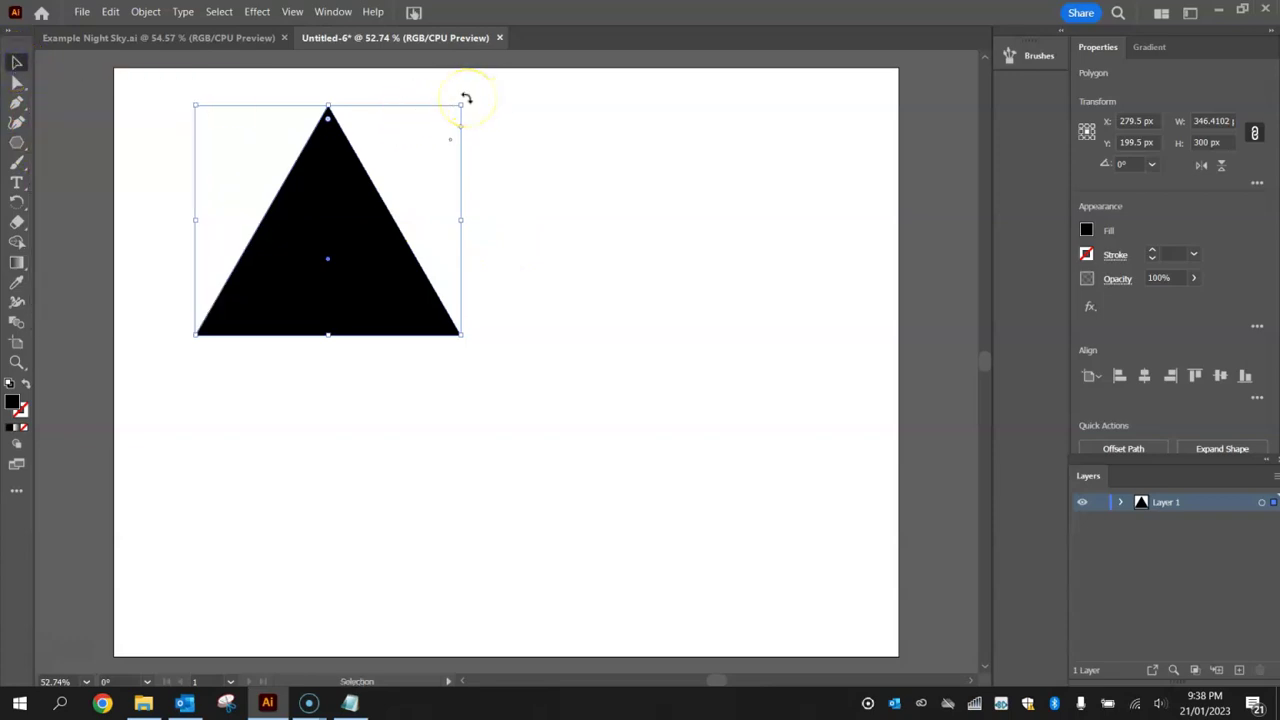
left_click_drag(466, 98, 563, 372)
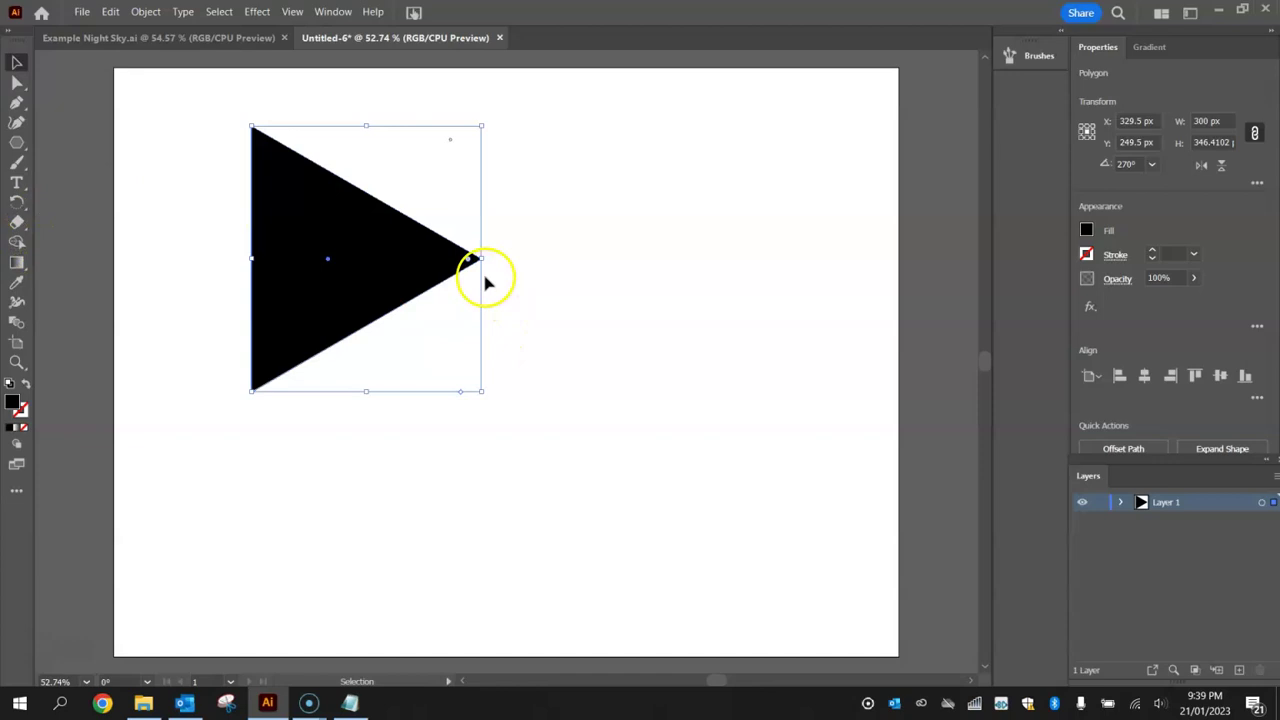
left_click_drag(484, 259, 880, 260)
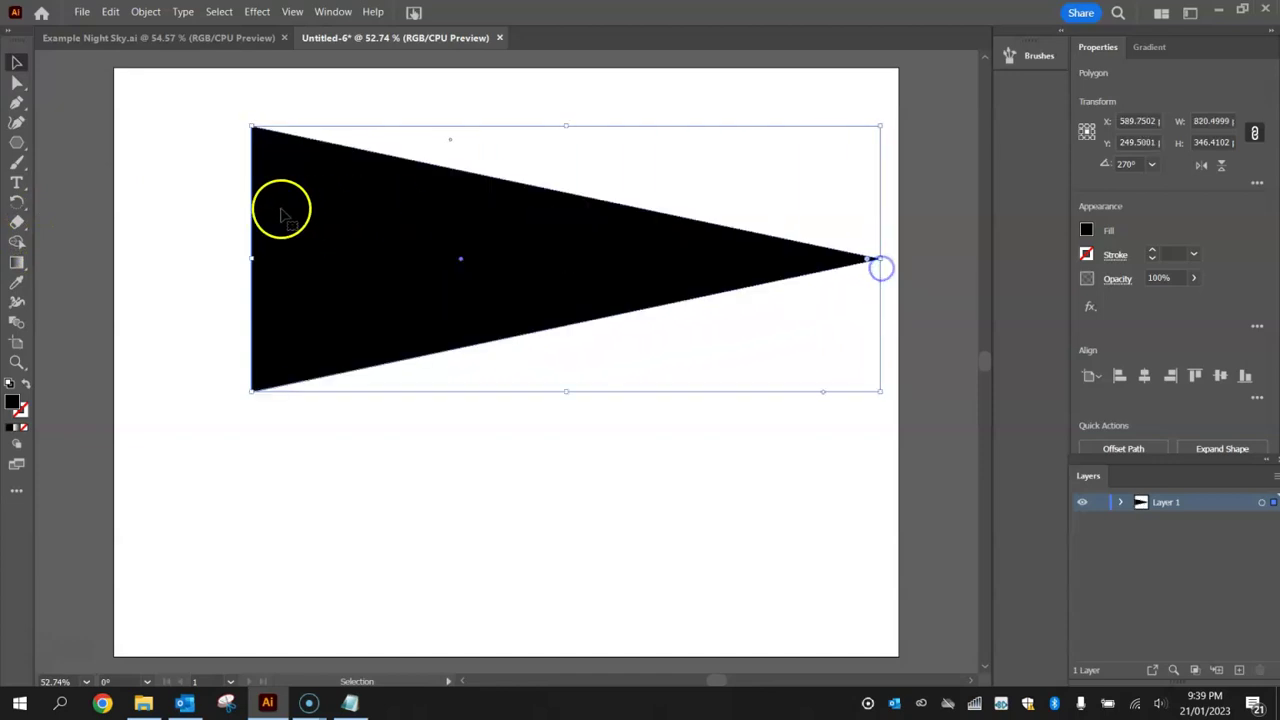
left_click_drag(253, 259, 147, 259)
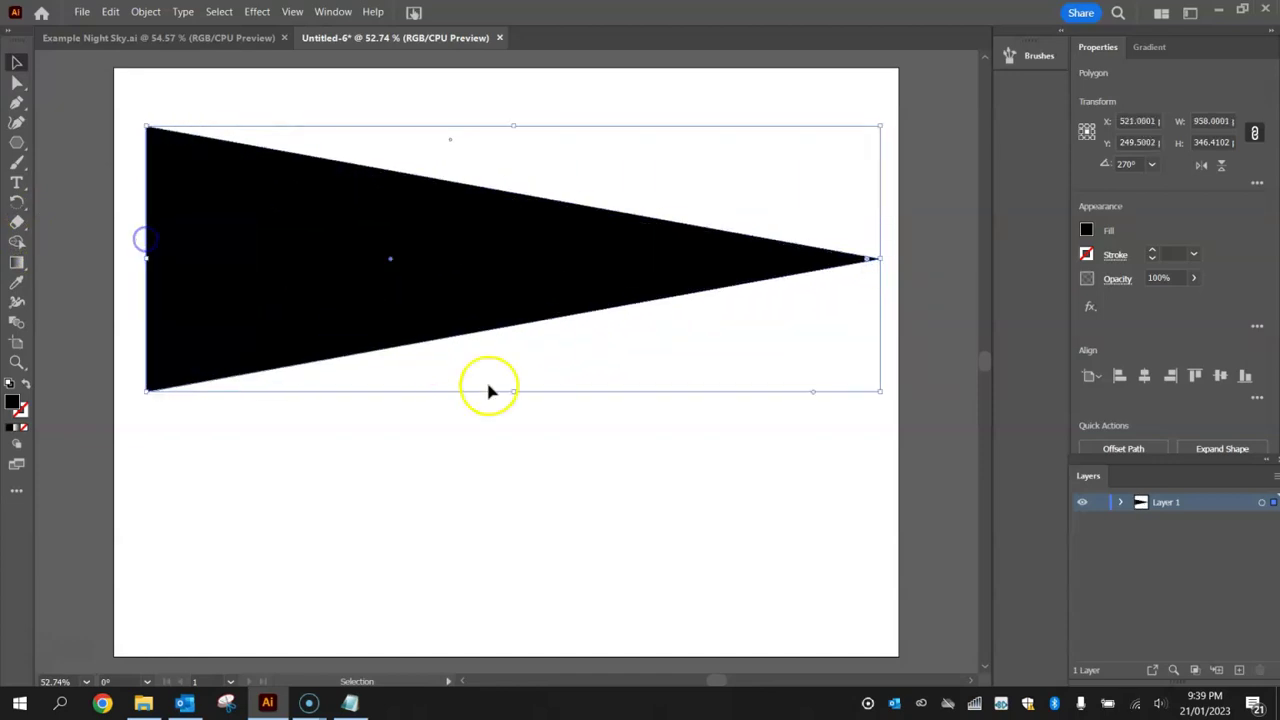
left_click_drag(512, 392, 503, 180)
left_click(533, 275)
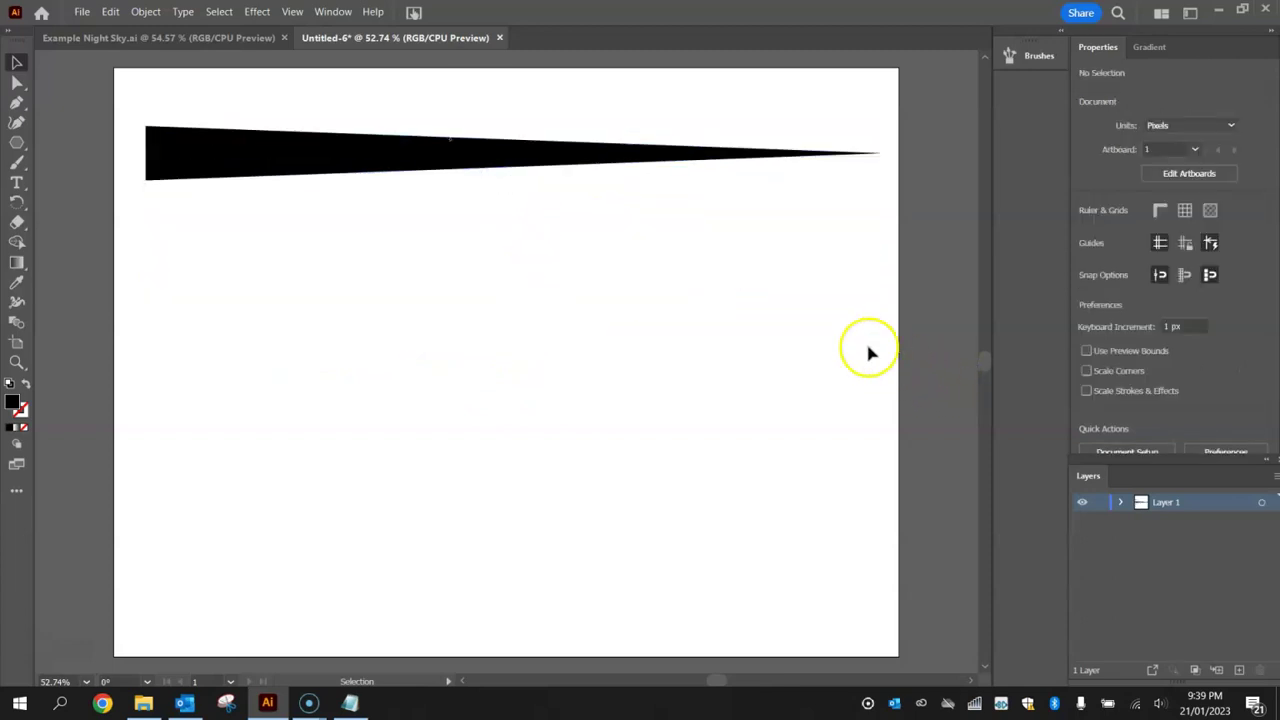
Slightly round both corners at the wide left end of the spike using Direct Selection, then deselect it.
left_click(15, 85)
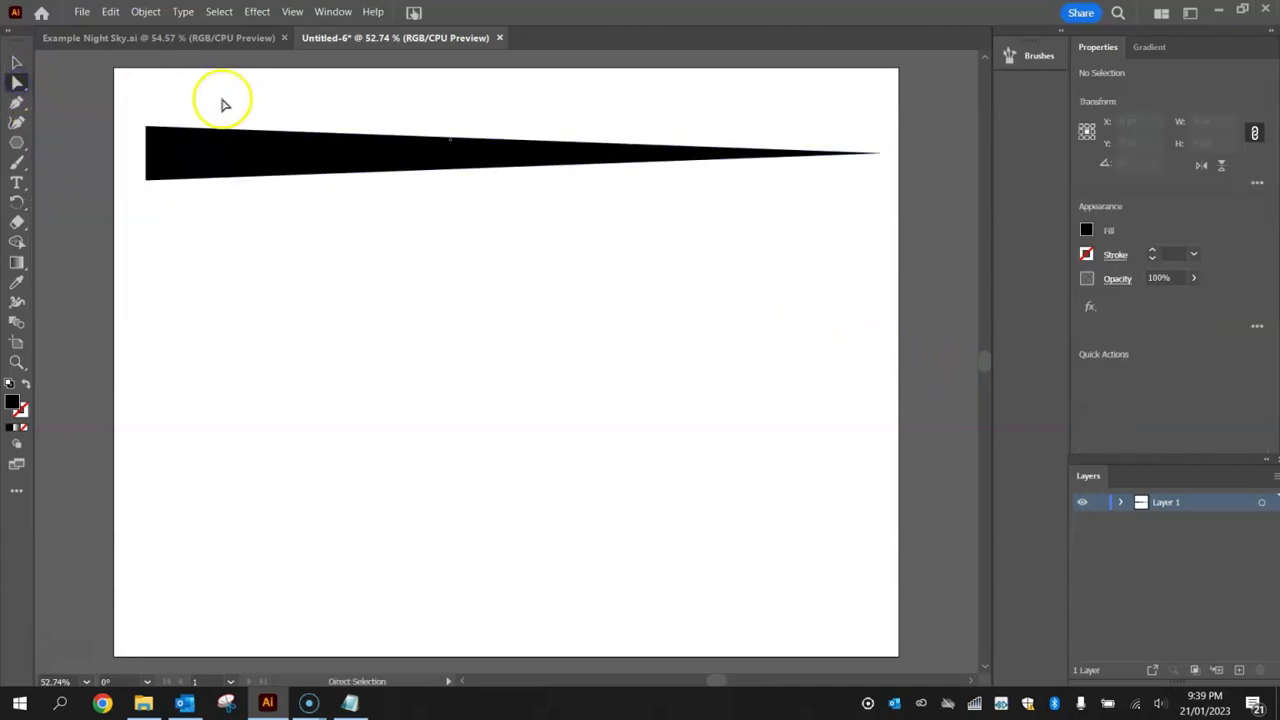
left_click(192, 153)
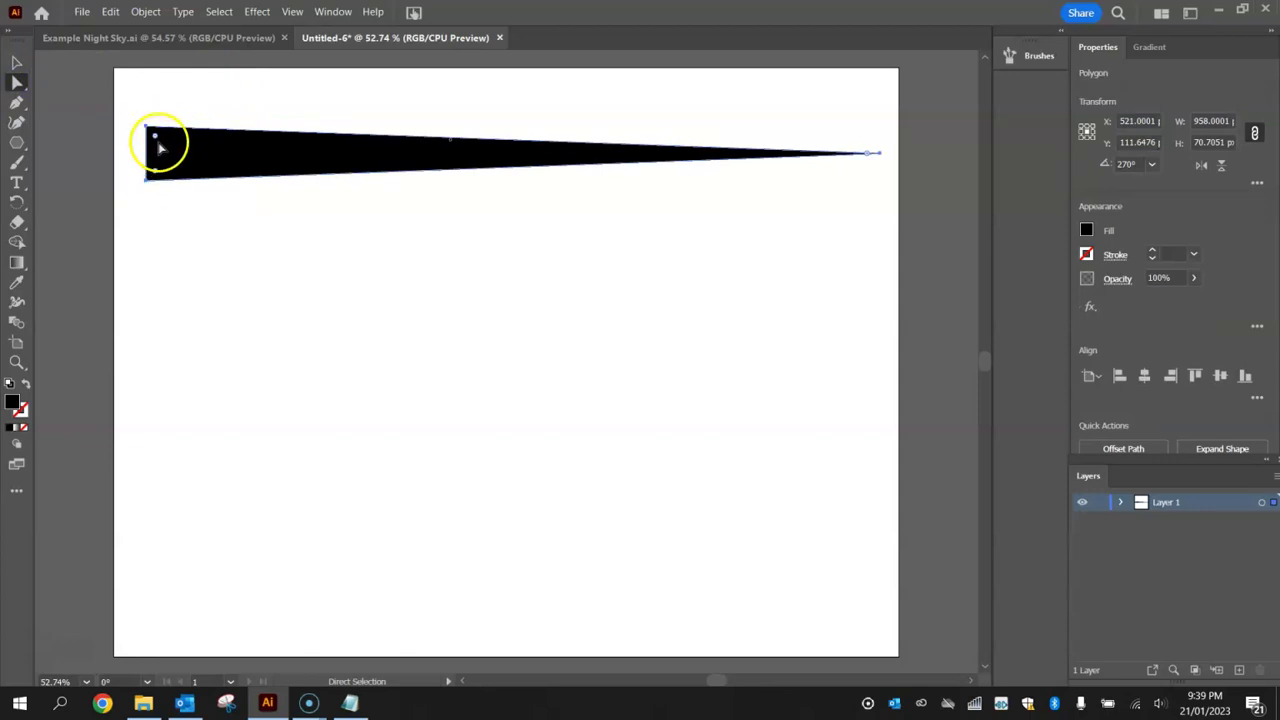
scroll(155, 140, "up", 4, "alt")
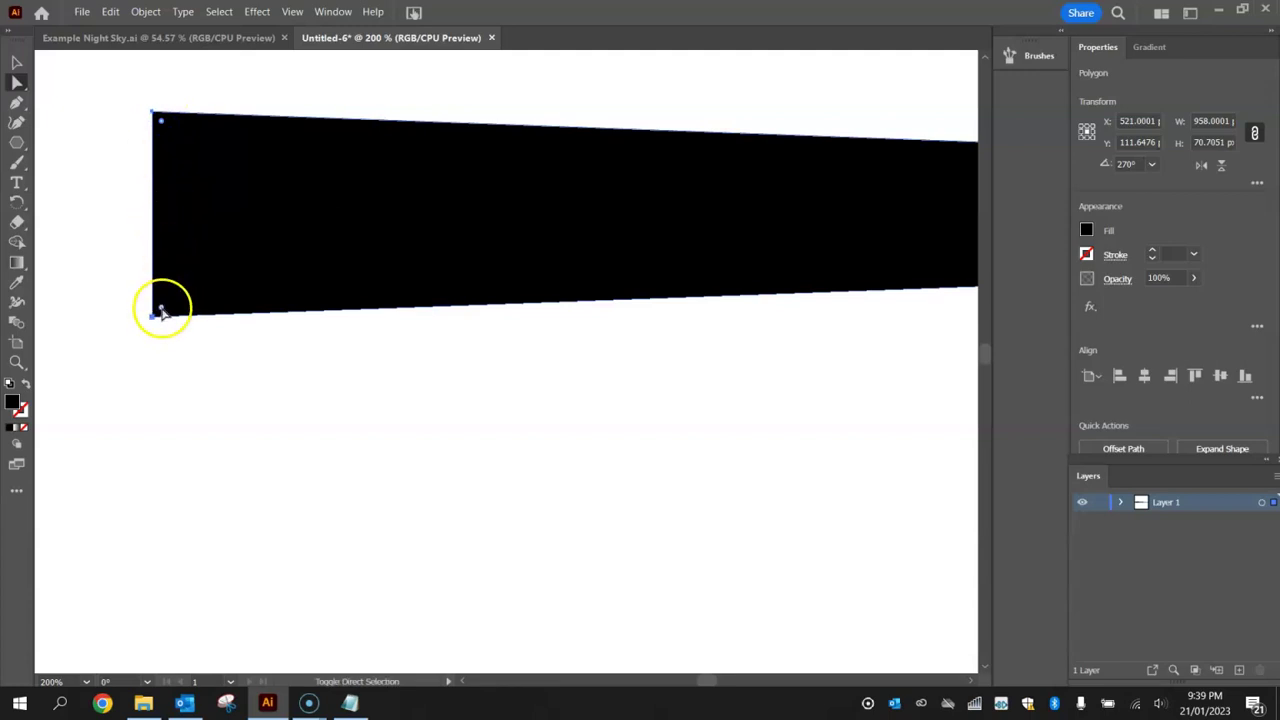
left_click(170, 143)
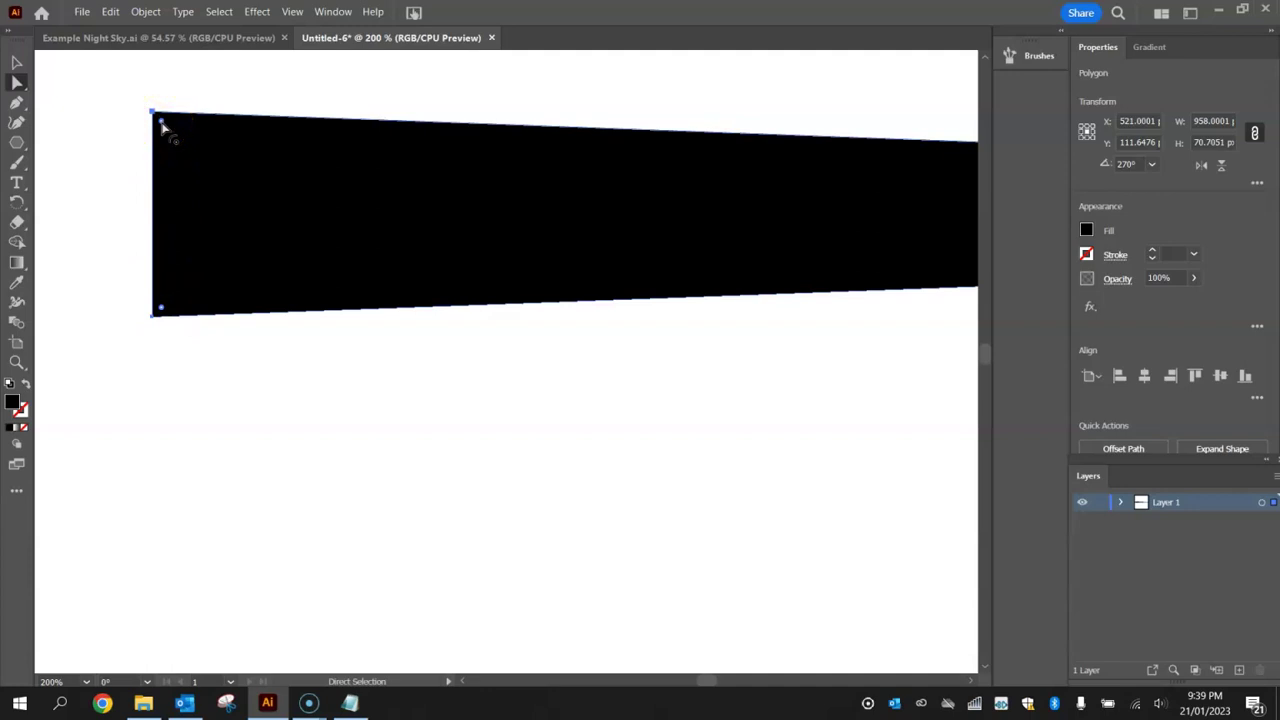
left_click_drag(162, 126, 194, 143)
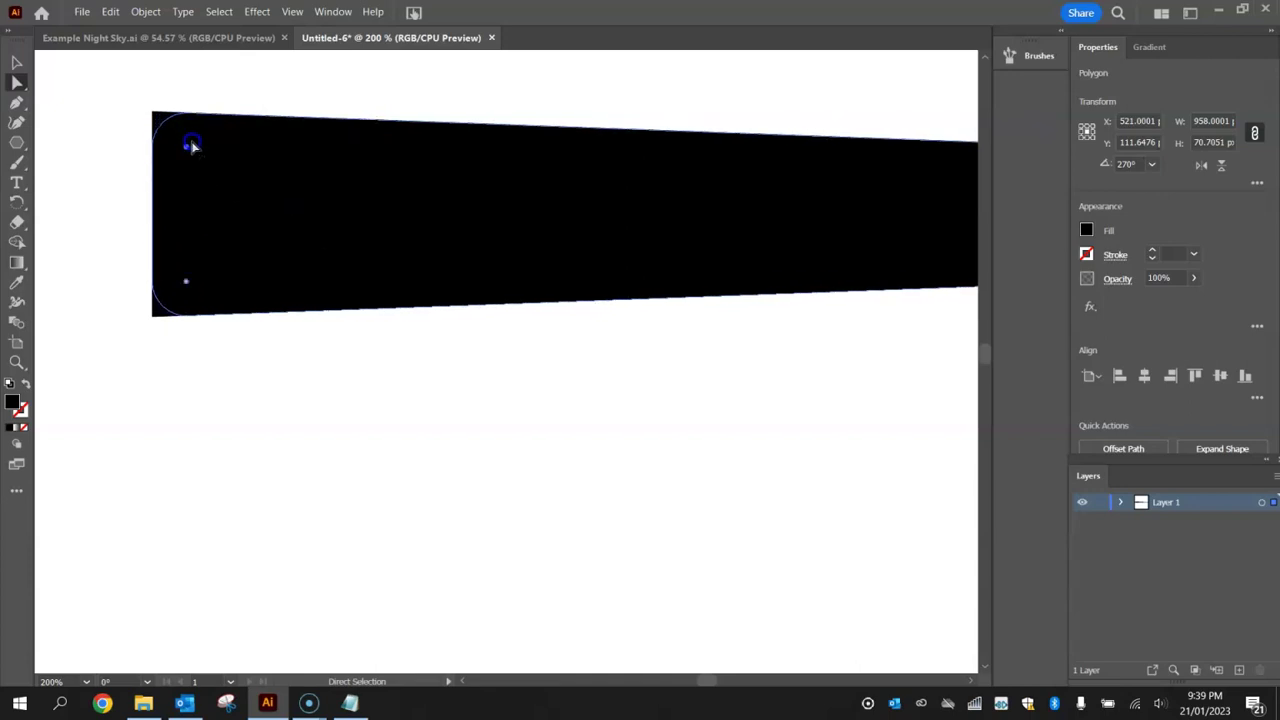
left_click(17, 62)
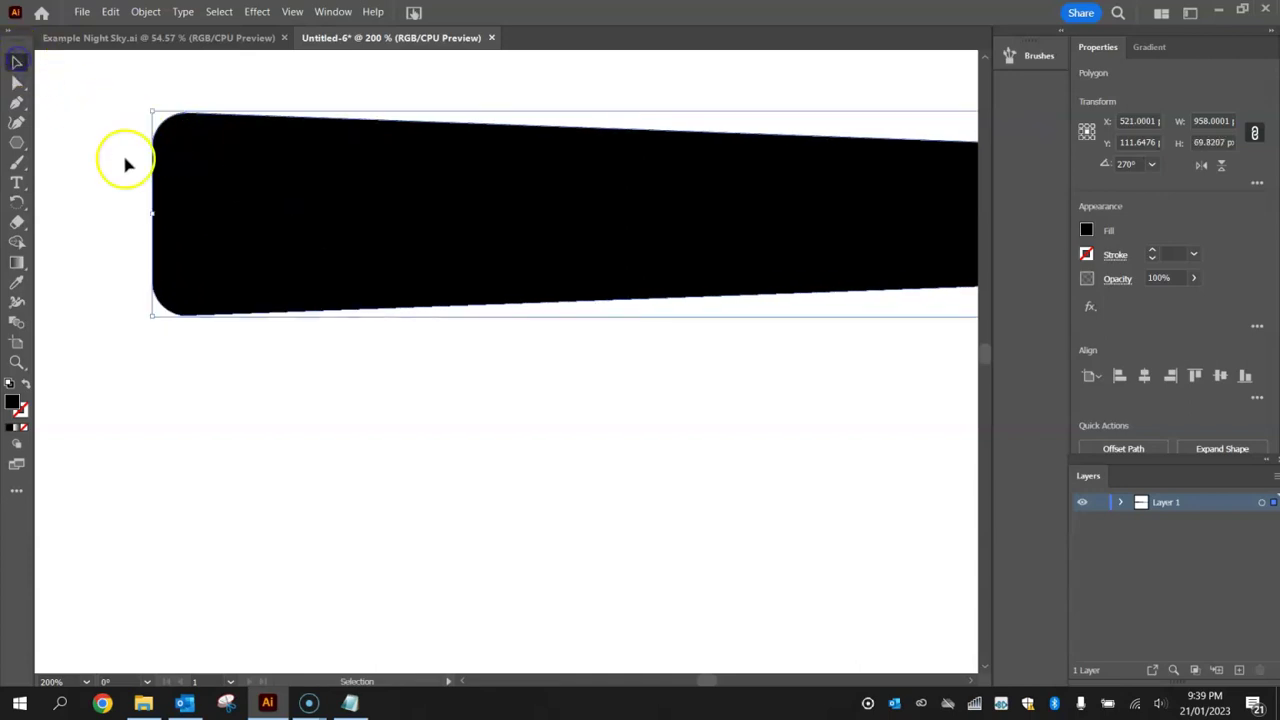
key("ctrl+0")
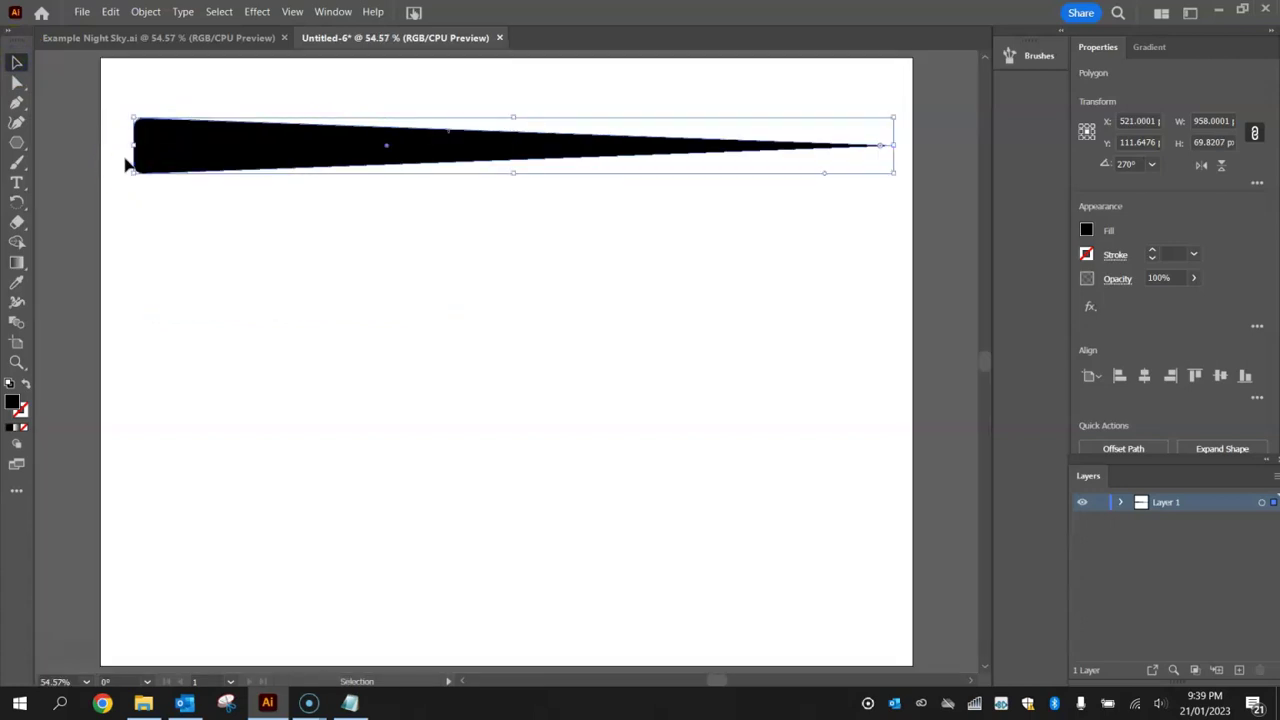
left_click(243, 300)
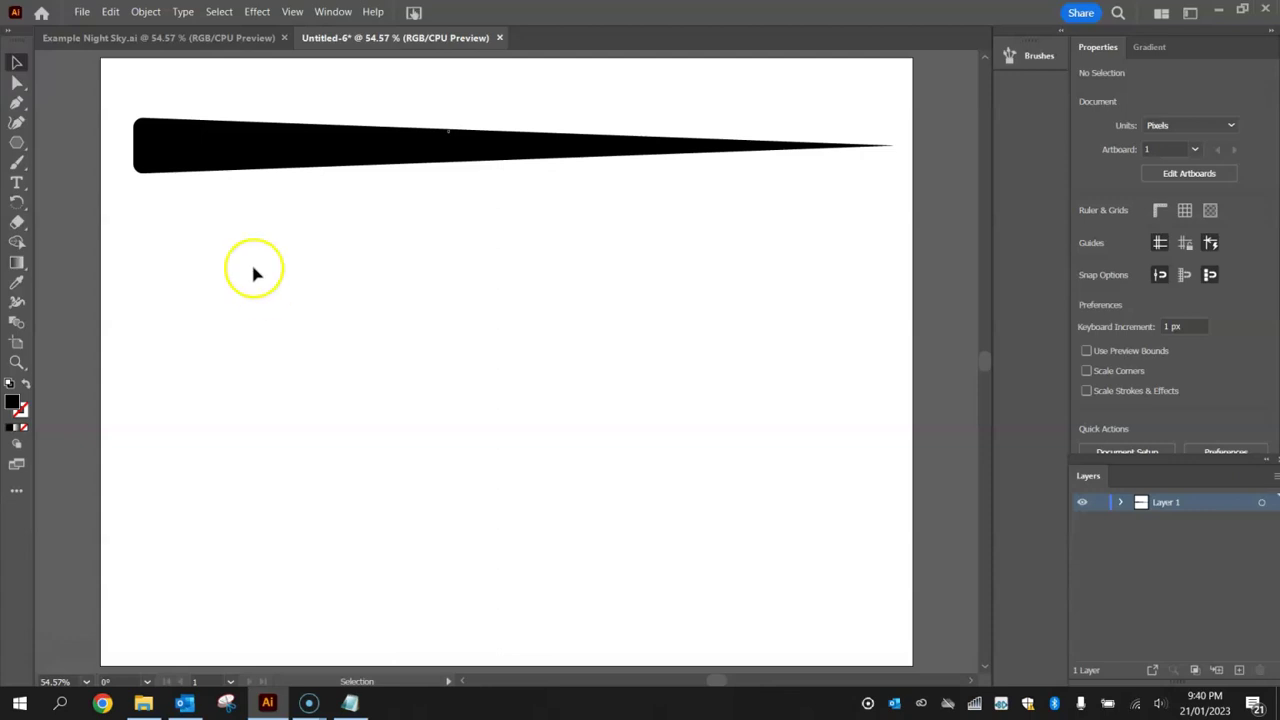
Add the tapered shape to the document's brushes as a new Art Brush and name it Branch.
left_click(334, 13)
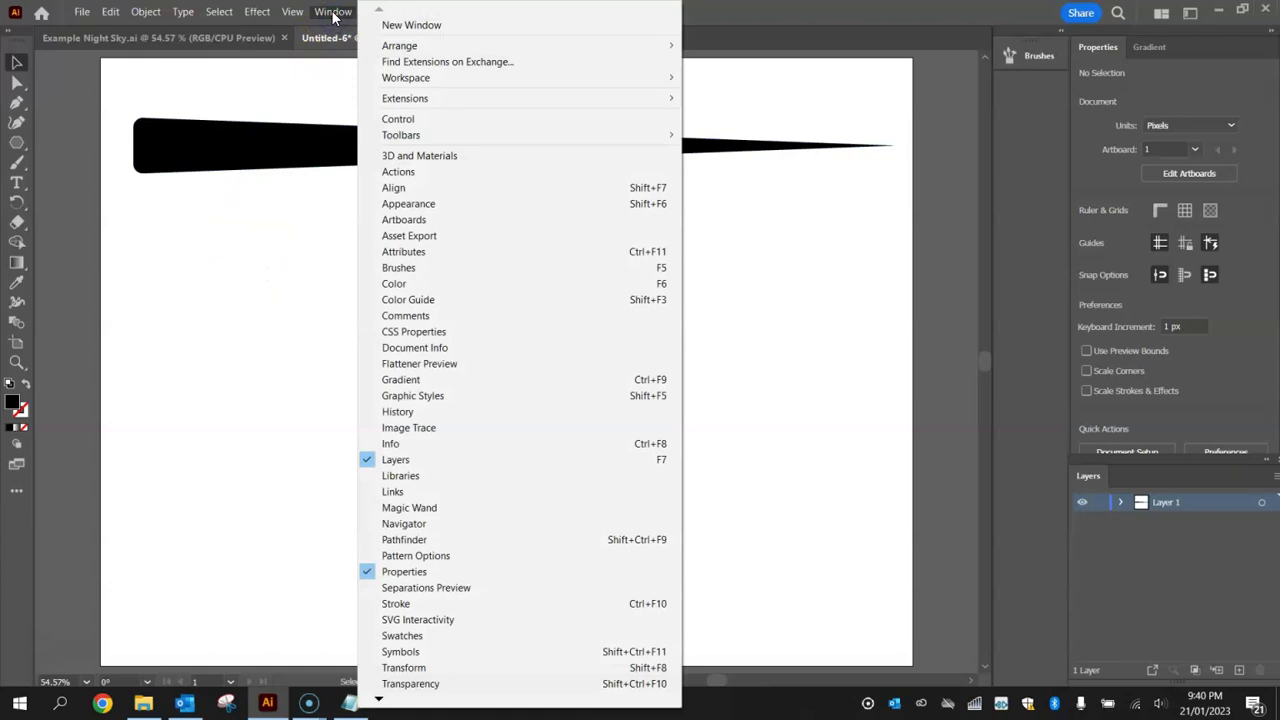
left_click(418, 268)
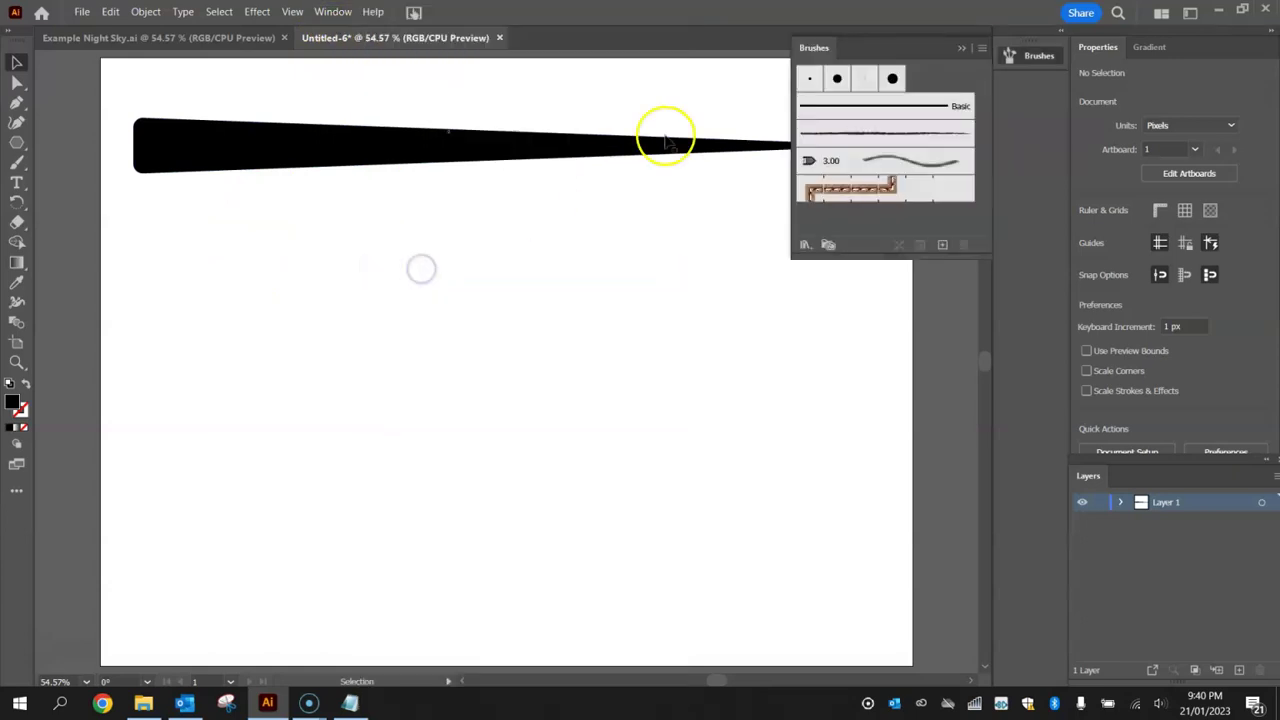
left_click_drag(846, 50, 698, 238)
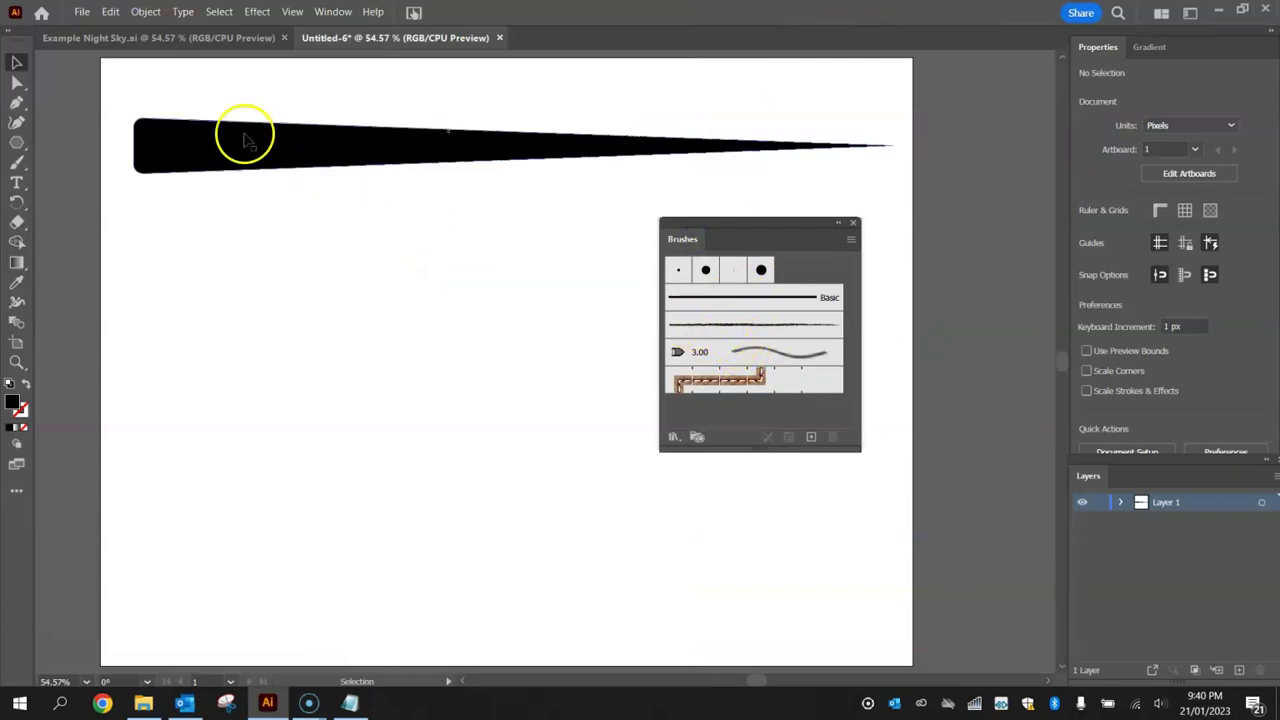
mouse_move(237, 134)
left_mouse_down()
mouse_move(502, 262)
mouse_move(716, 388)
left_mouse_up()
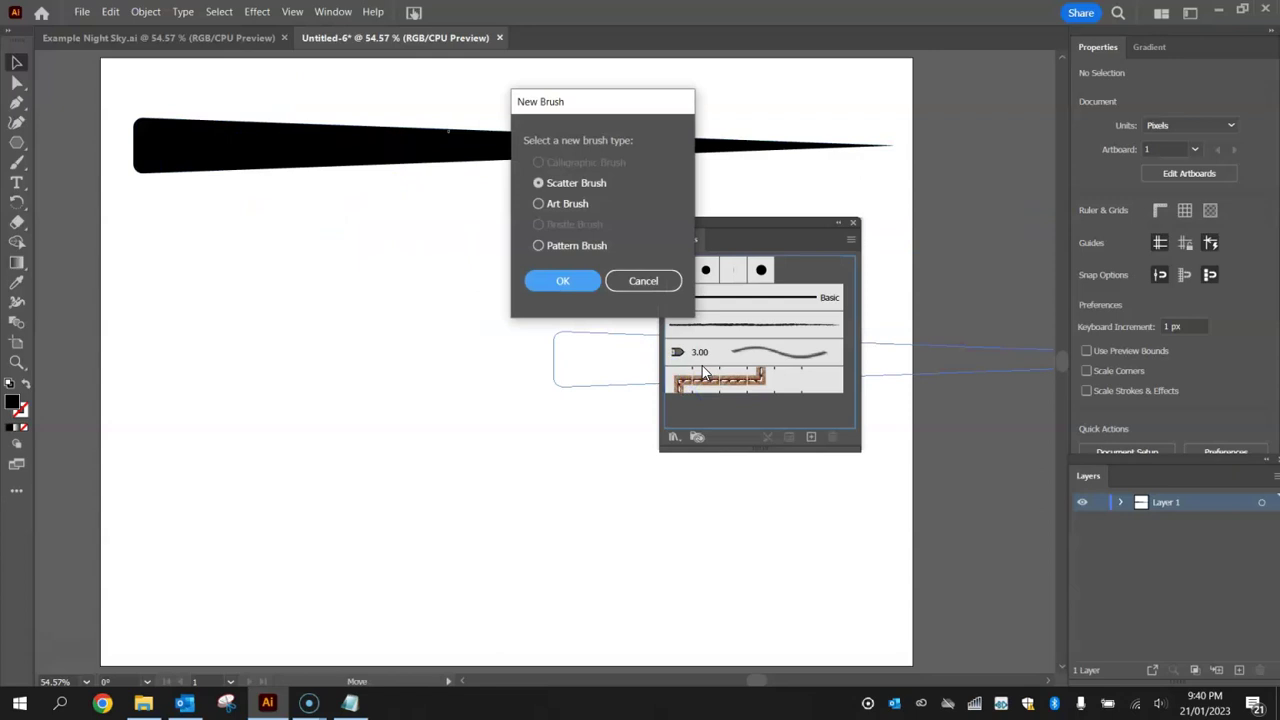
left_click_drag(580, 102, 453, 197)
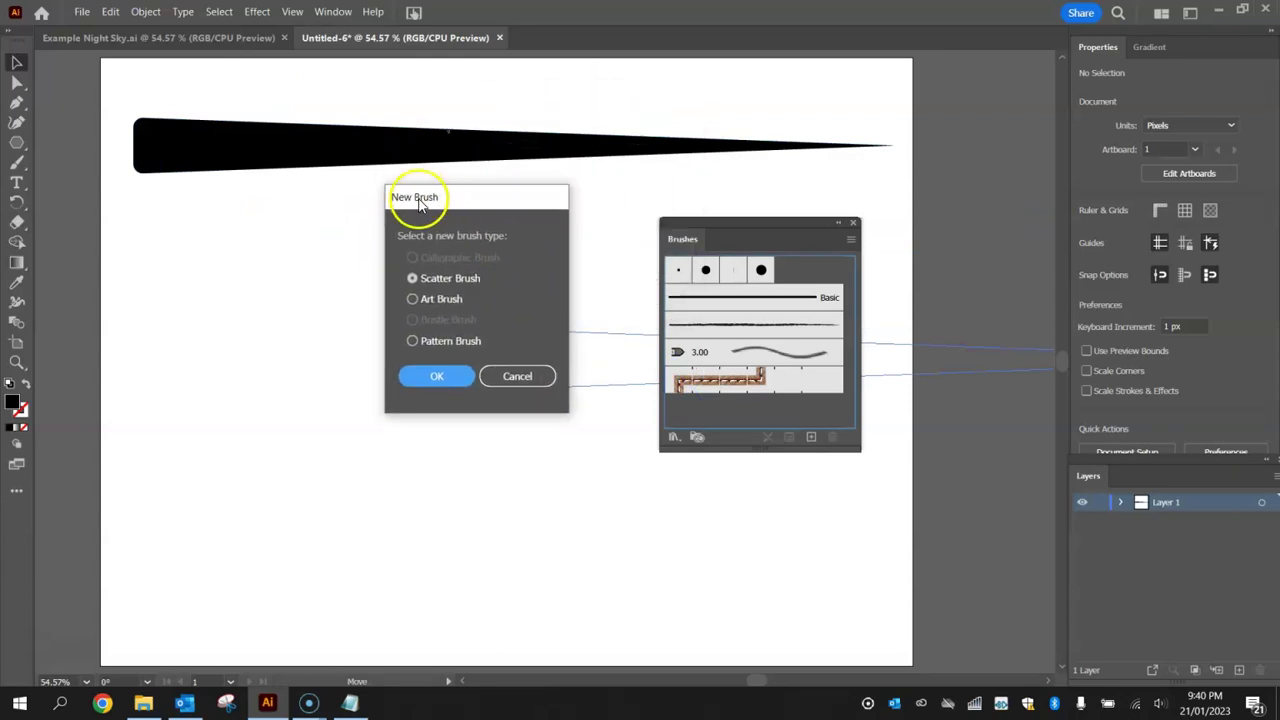
left_click(440, 300)
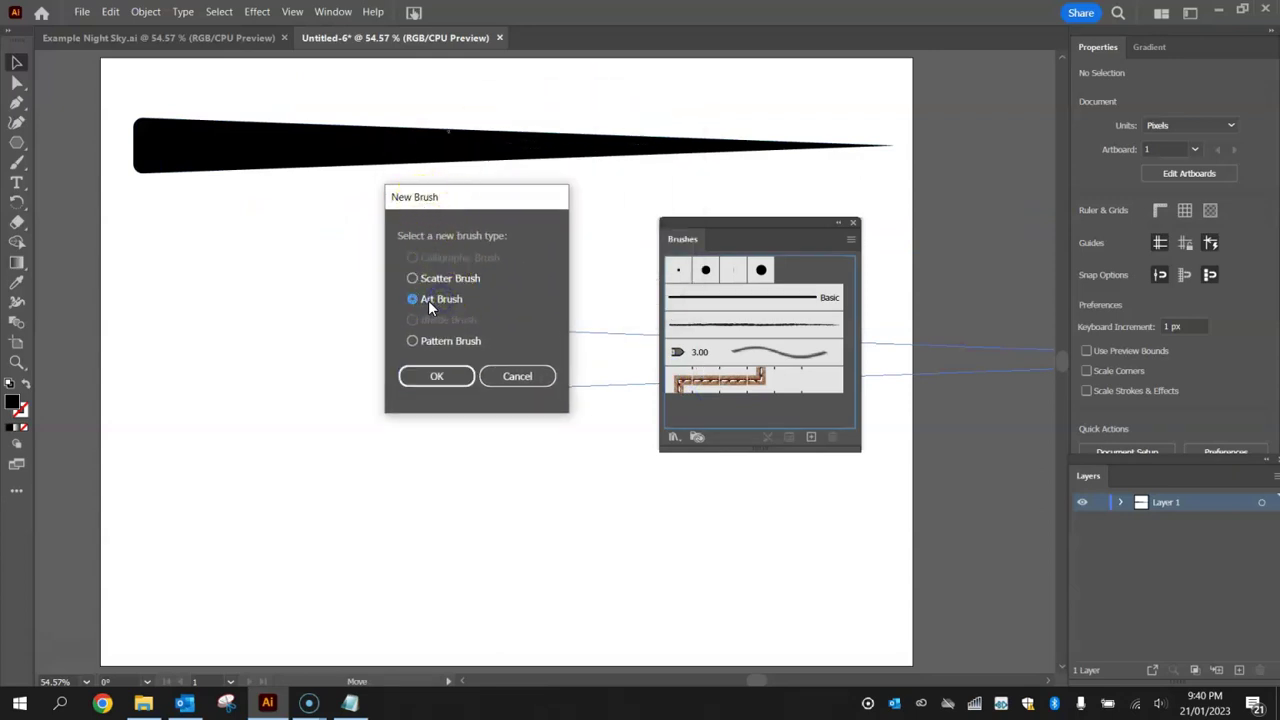
left_click(435, 374)
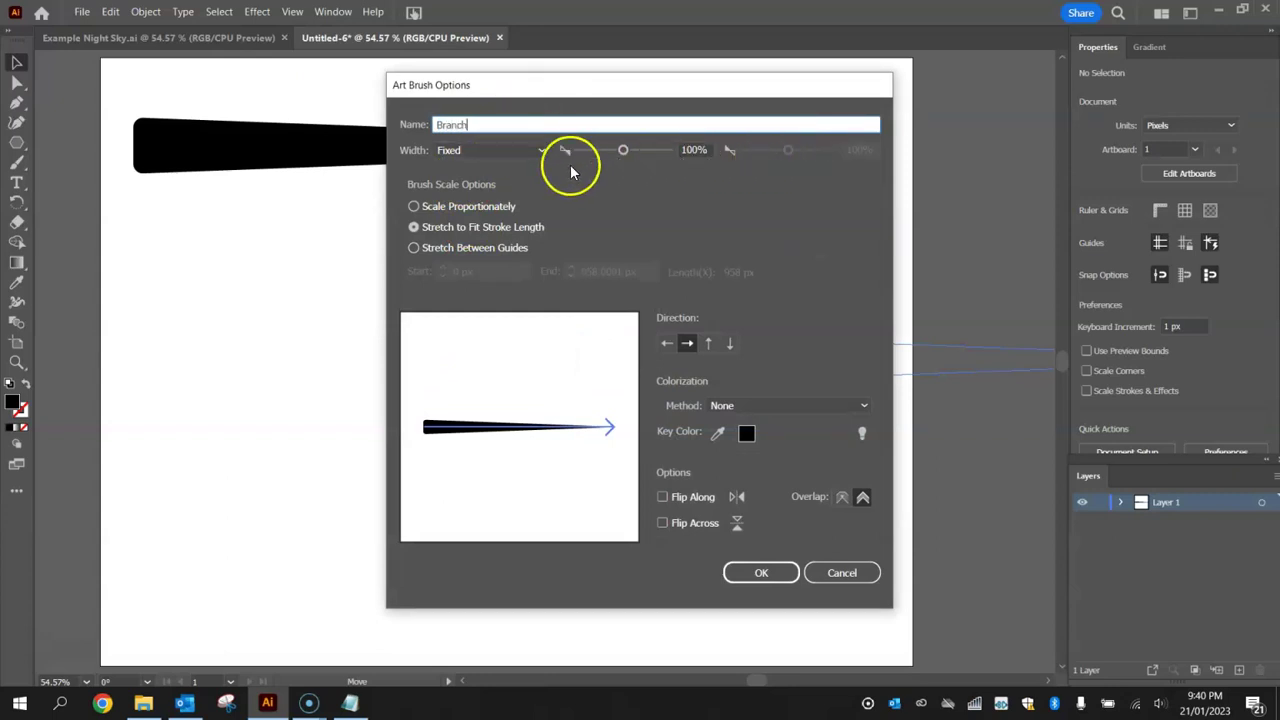
Set the Branch art brush to scale proportionately with the Tints colorization method, and accept the brush options.
left_click(443, 207)
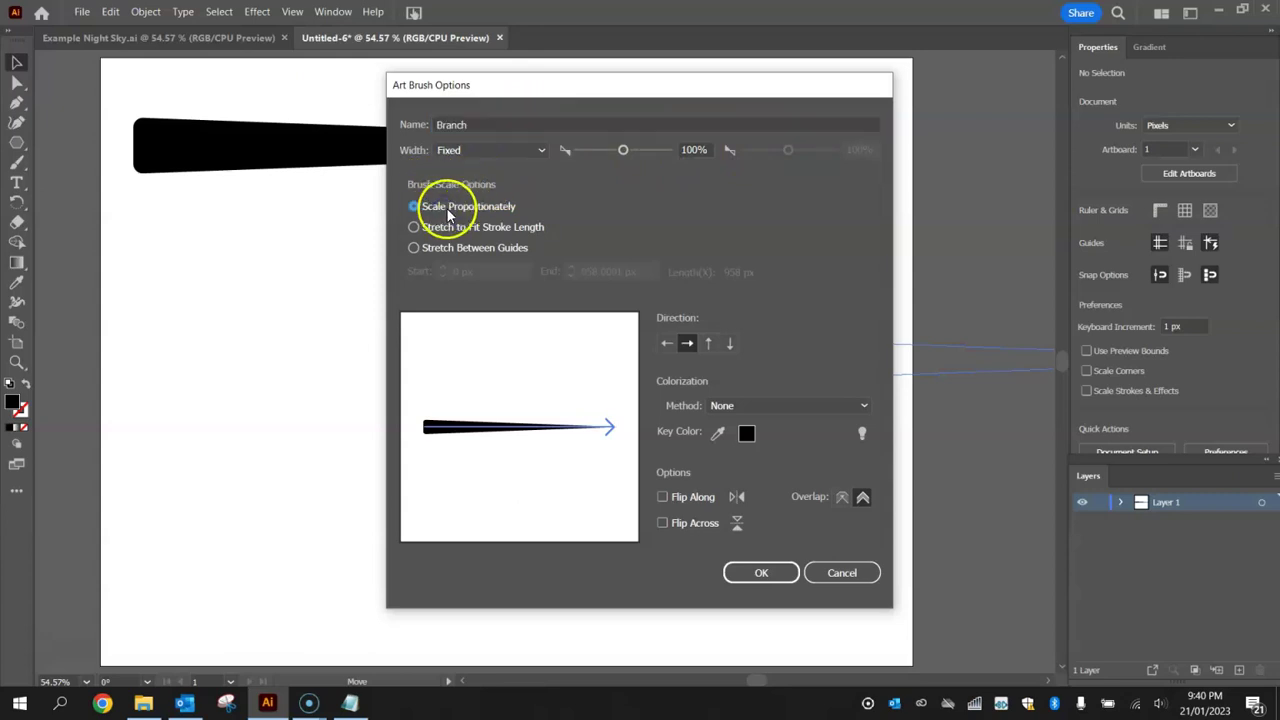
left_click(733, 408)
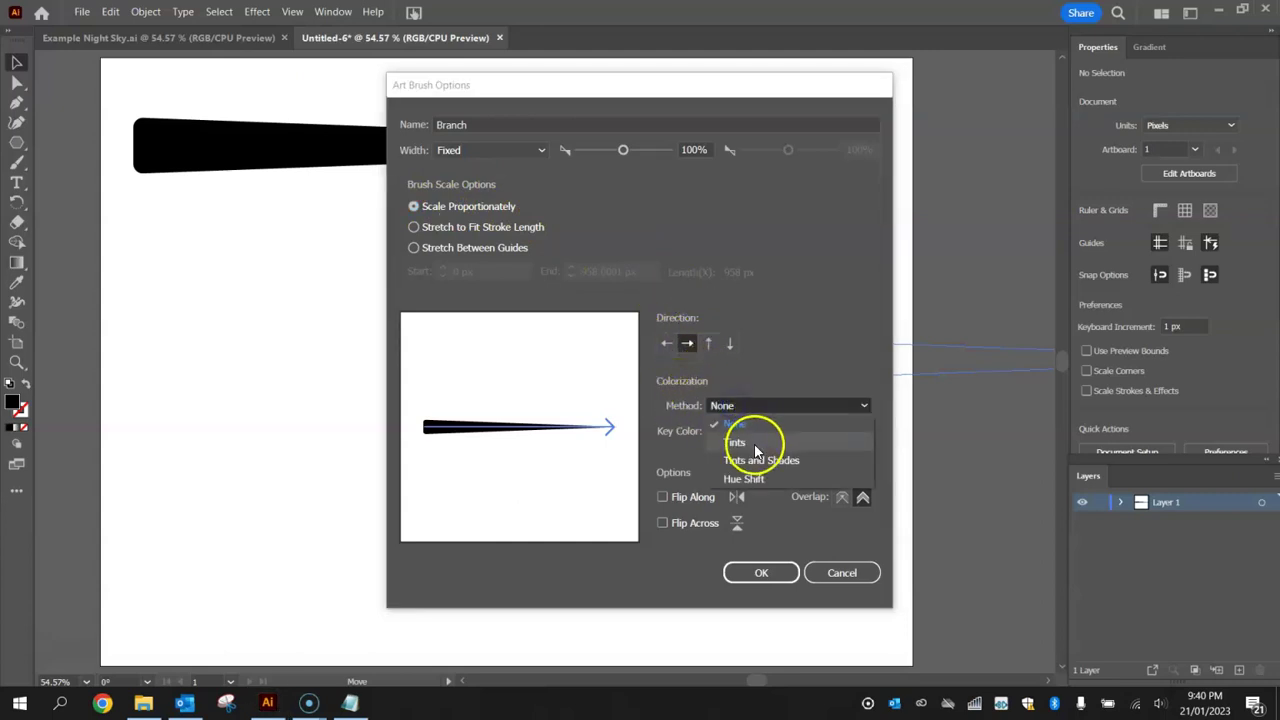
left_click(751, 443)
left_click(776, 577)
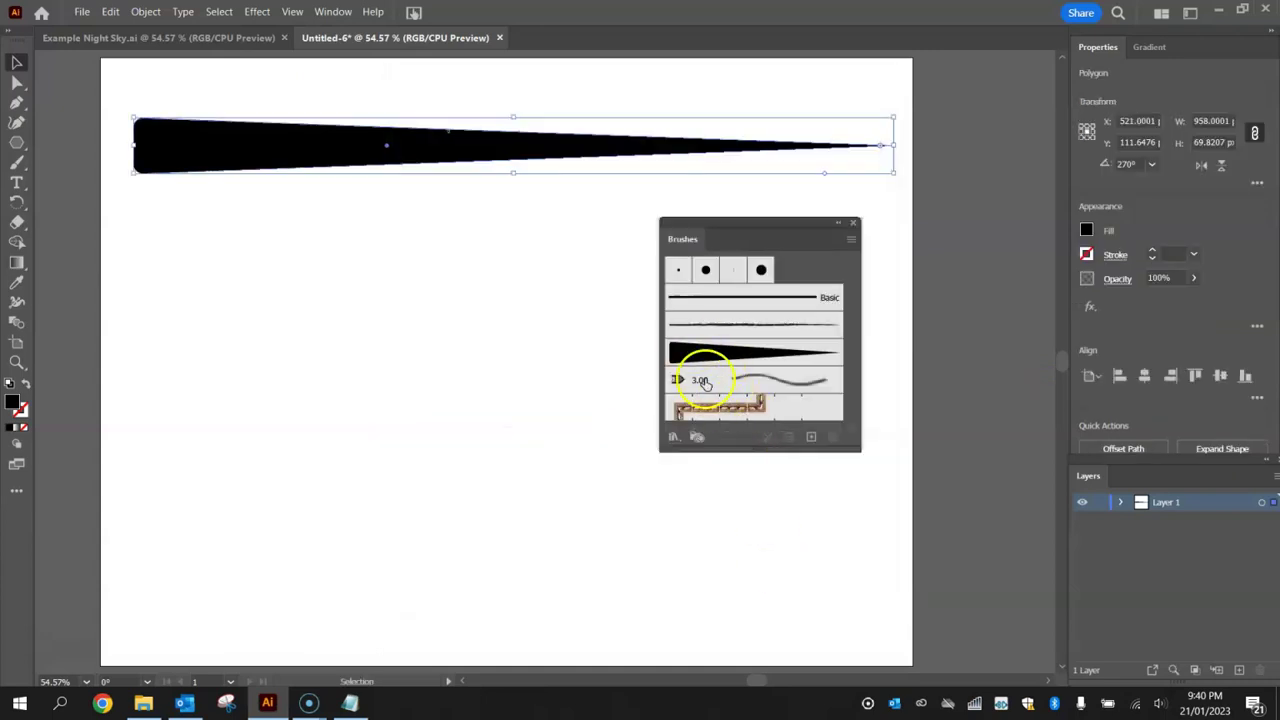
Delete the original spike shape from the artboard, keeping its brush in the document.
left_click(698, 363)
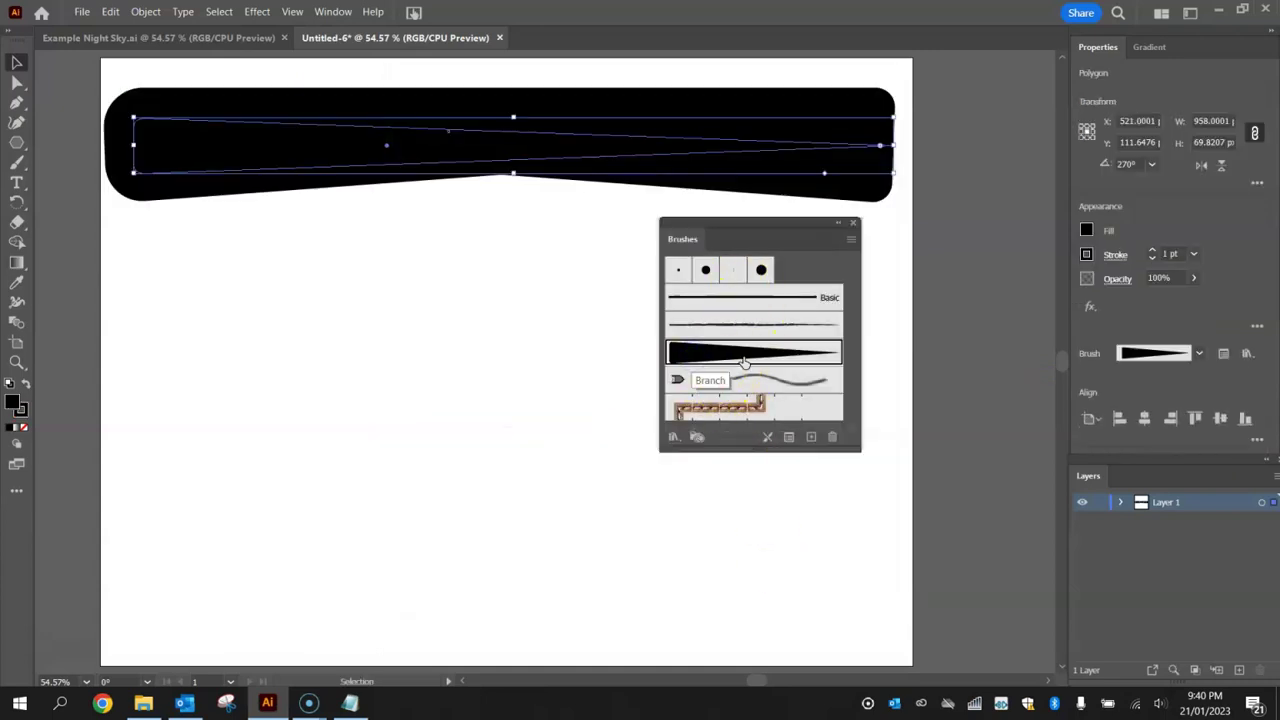
key("ctrl+z")
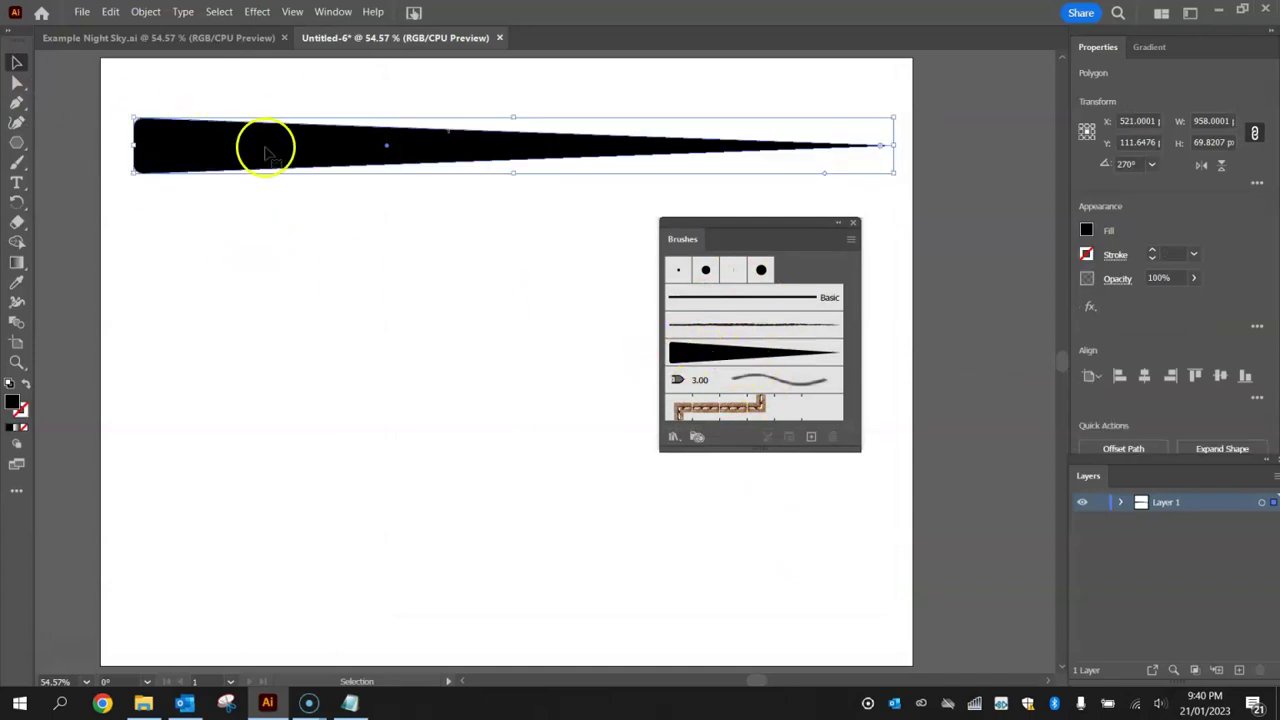
key("Delete")
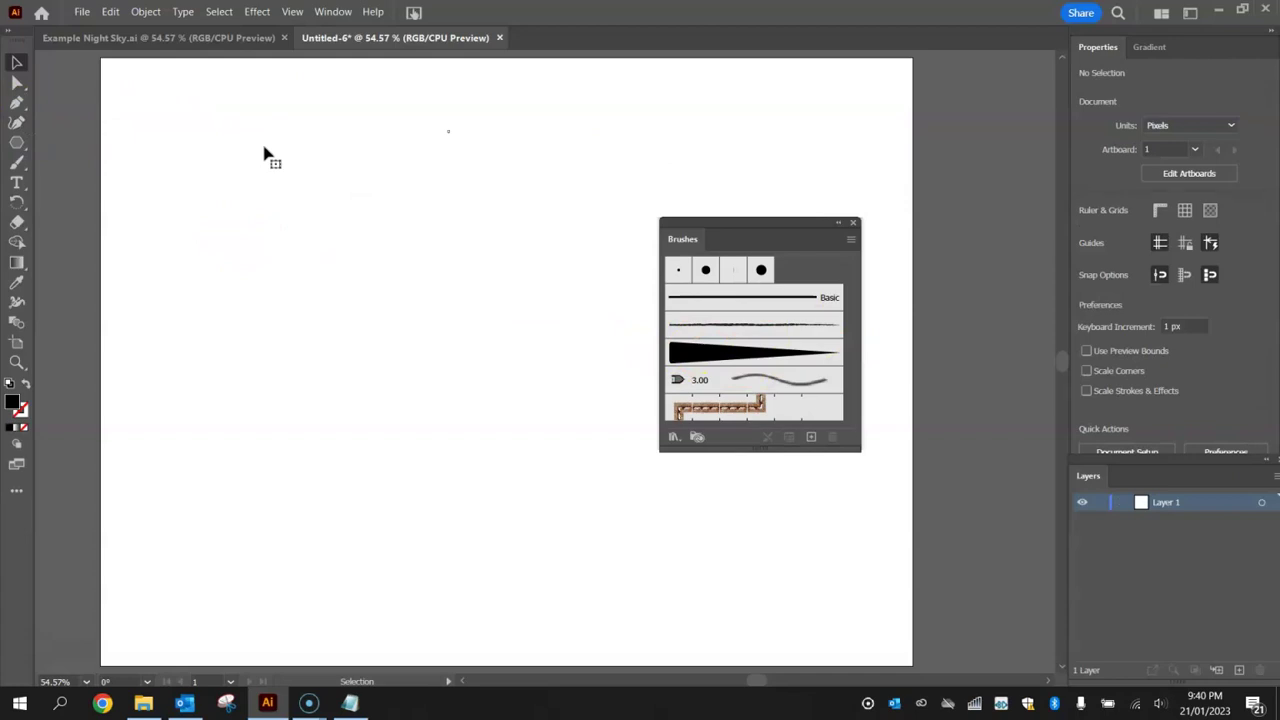
Move the Brushes panel clear of the artboard and choose the Branch brush for the Paintbrush tool.
mouse_move(760, 222)
left_mouse_down()
mouse_move(1066, 109)
mouse_move(1028, 87)
left_mouse_up()
left_click(982, 177)
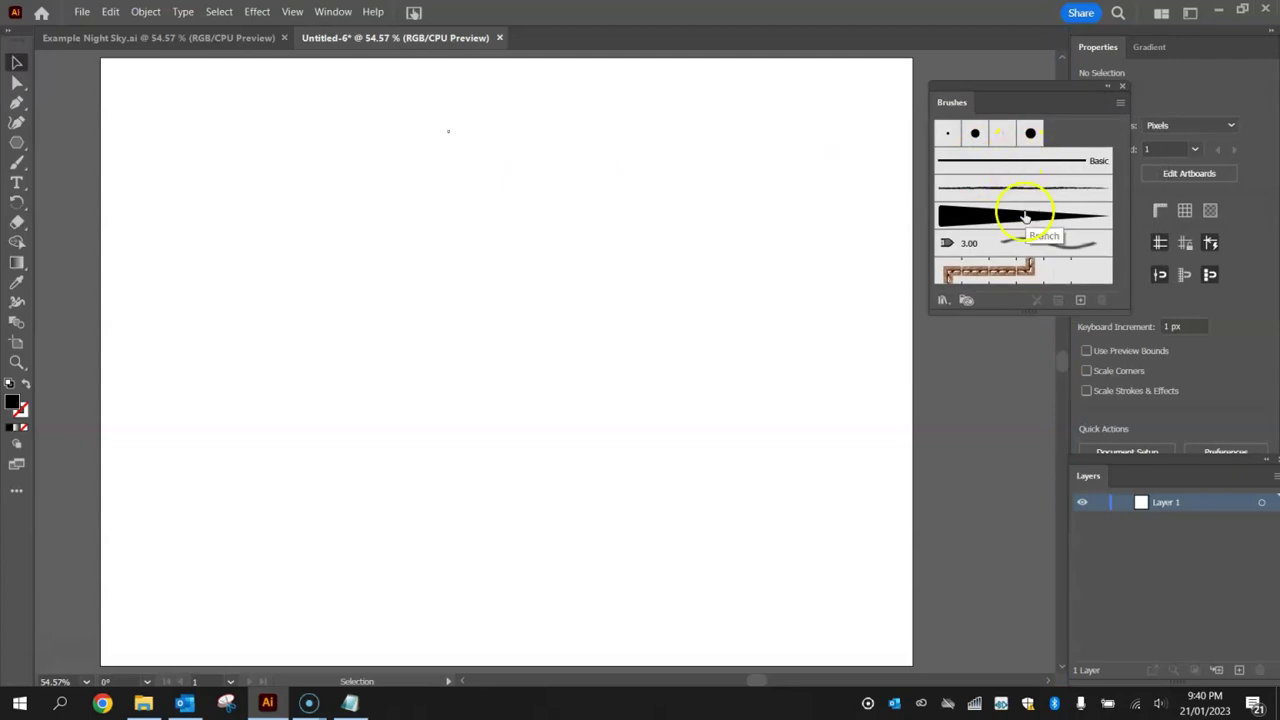
left_click(990, 217)
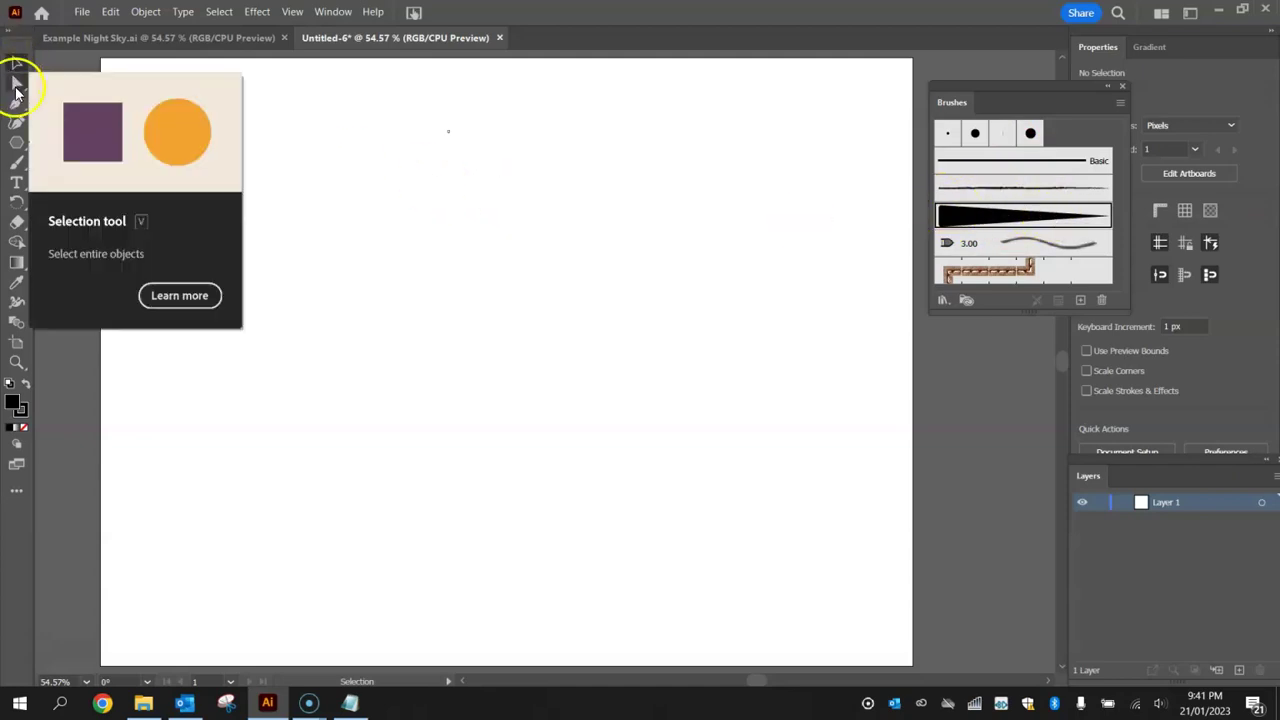
left_click(20, 163)
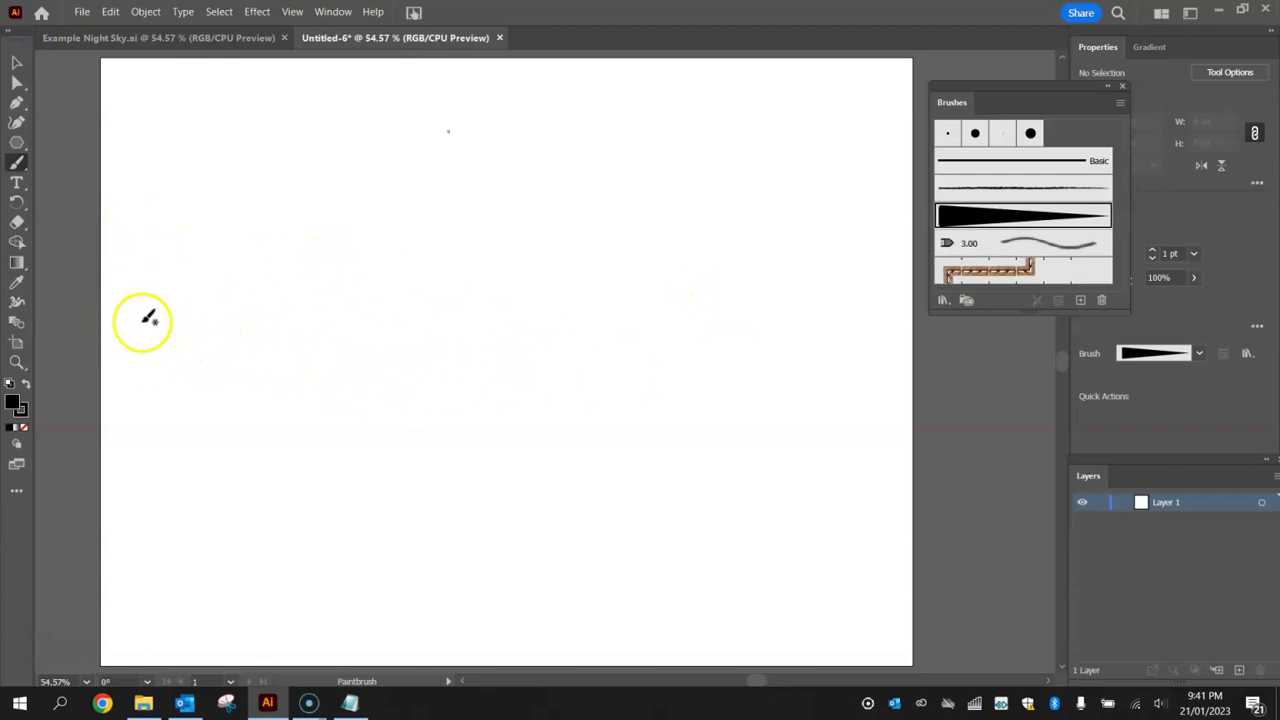
Try out the Branch brush with two wavy strokes across the artboard, undoing each one.
mouse_move(176, 318)
left_mouse_down()
mouse_move(203, 289)
mouse_move(308, 268)
mouse_move(468, 327)
mouse_move(554, 236)
mouse_move(707, 338)
mouse_move(829, 199)
left_mouse_up()
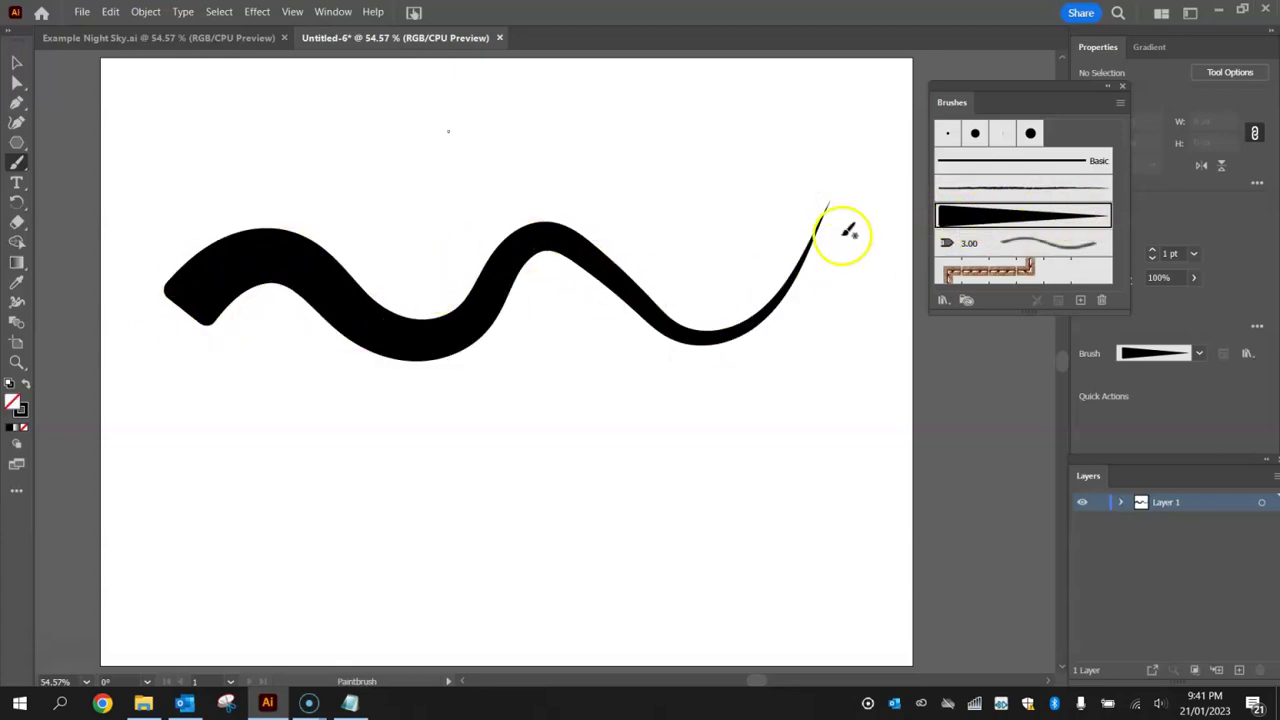
key("ctrl+z")
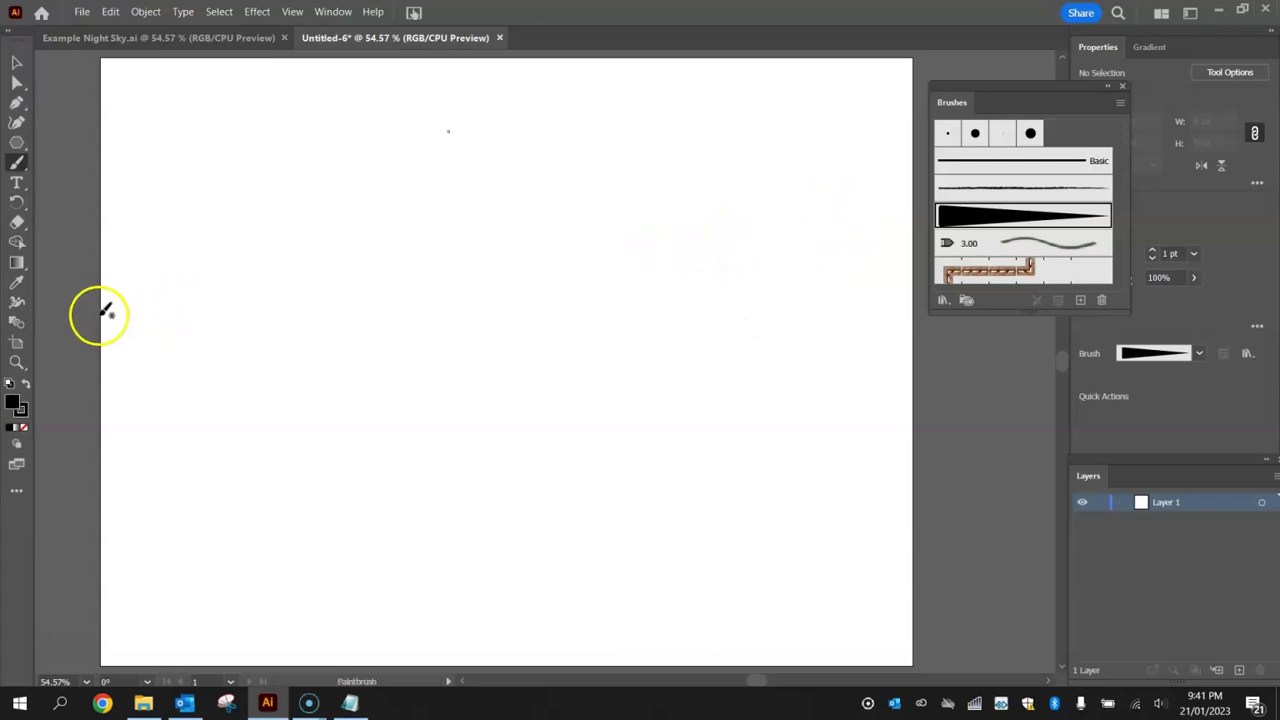
mouse_move(425, 323)
left_mouse_down()
mouse_move(651, 294)
mouse_move(770, 260)
left_mouse_up()
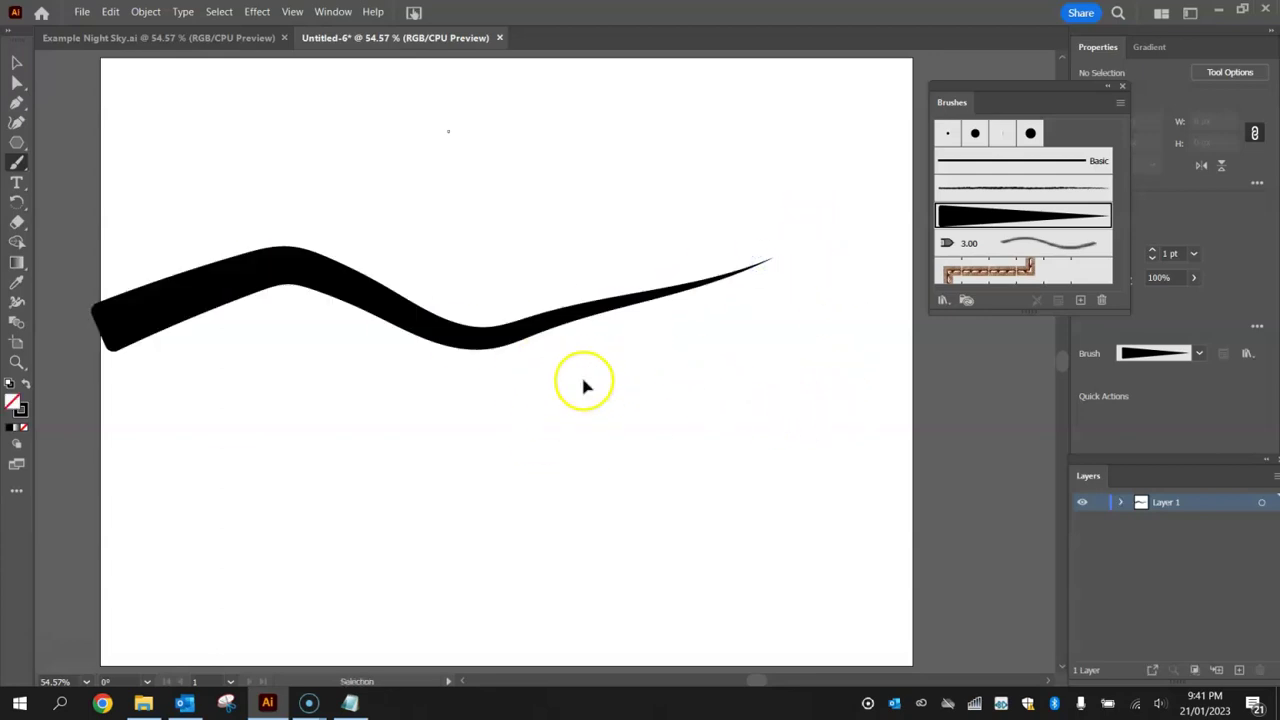
key("ctrl+z")
Paint an S-curved main branch about 902 px wide from the artboard's left edge, and shift it slightly left and down so the thick end overhangs.
mouse_move(100, 343)
left_mouse_down()
mouse_move(179, 295)
mouse_move(376, 331)
mouse_move(568, 399)
mouse_move(814, 317)
left_mouse_up()
left_click(843, 282)
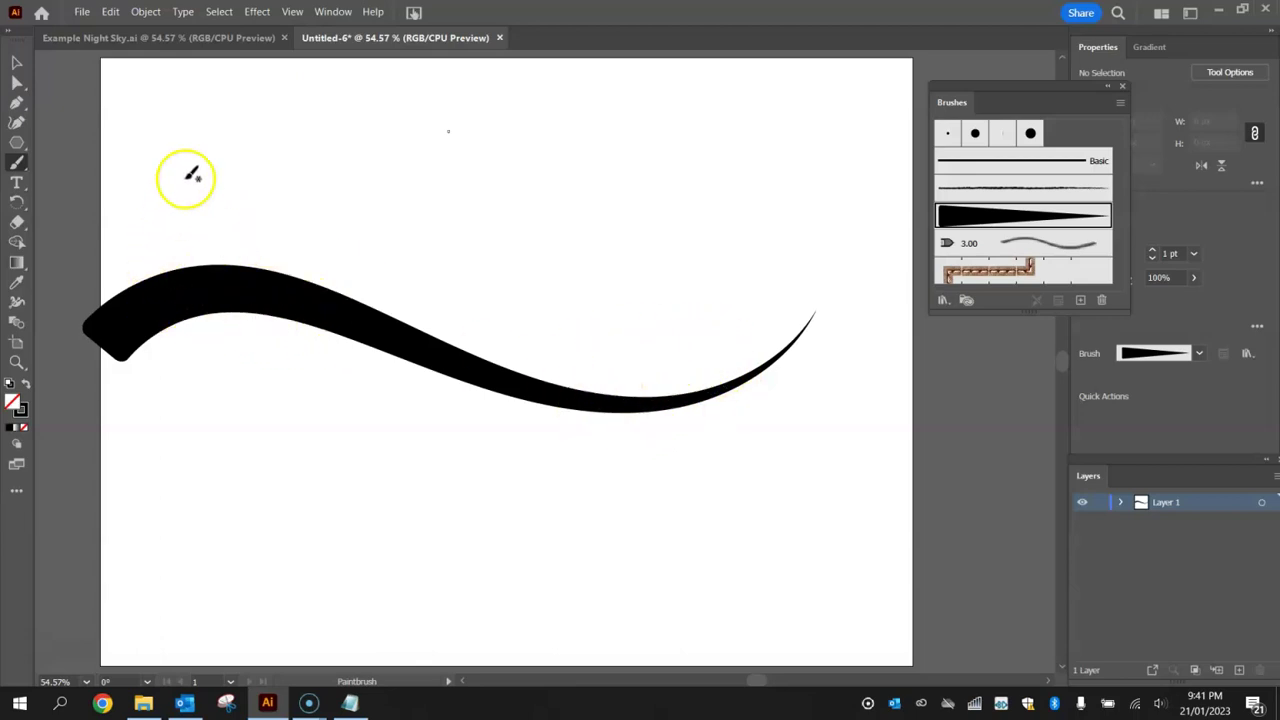
left_click(16, 62)
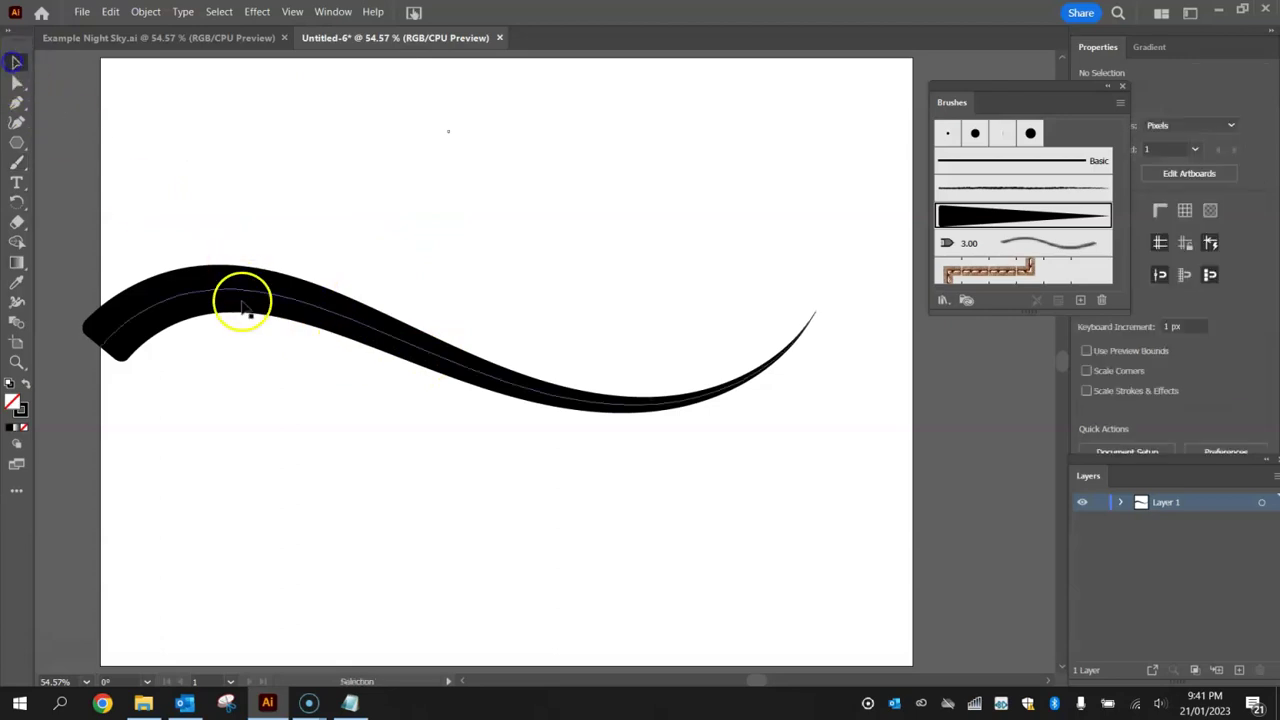
left_click_drag(186, 311, 168, 305)
left_click(474, 195)
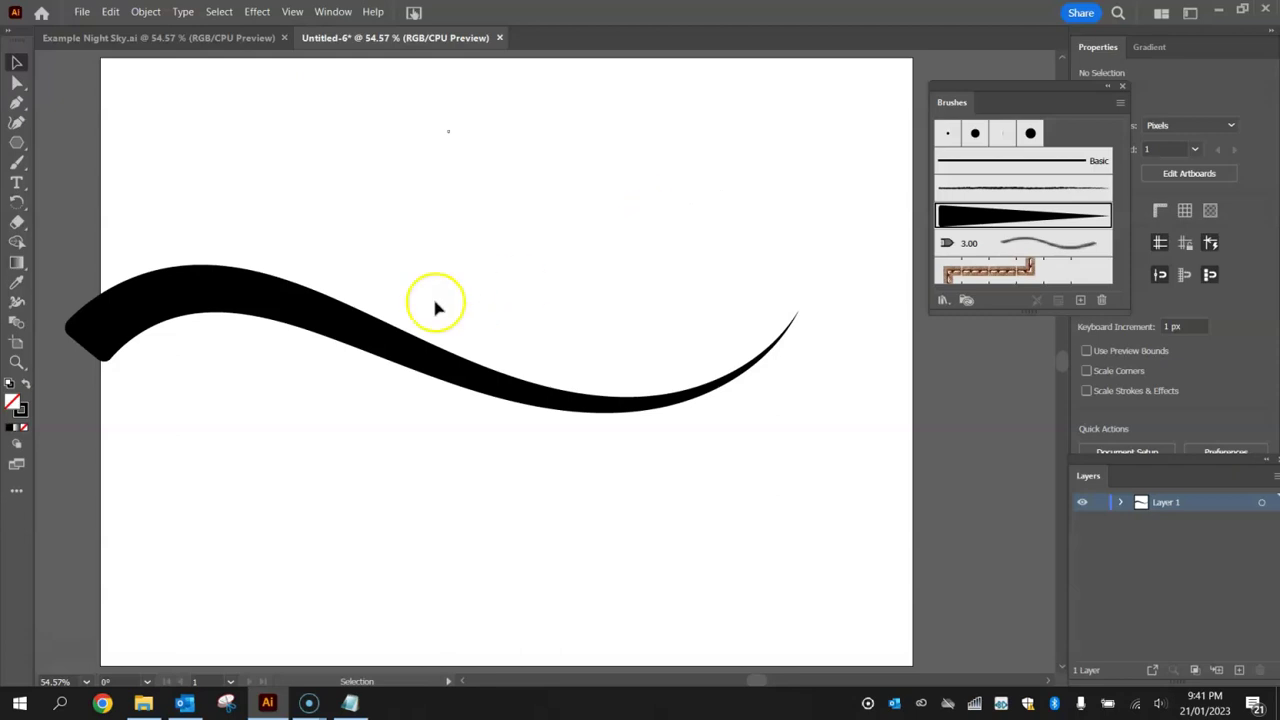
left_click_drag(218, 303, 218, 321)
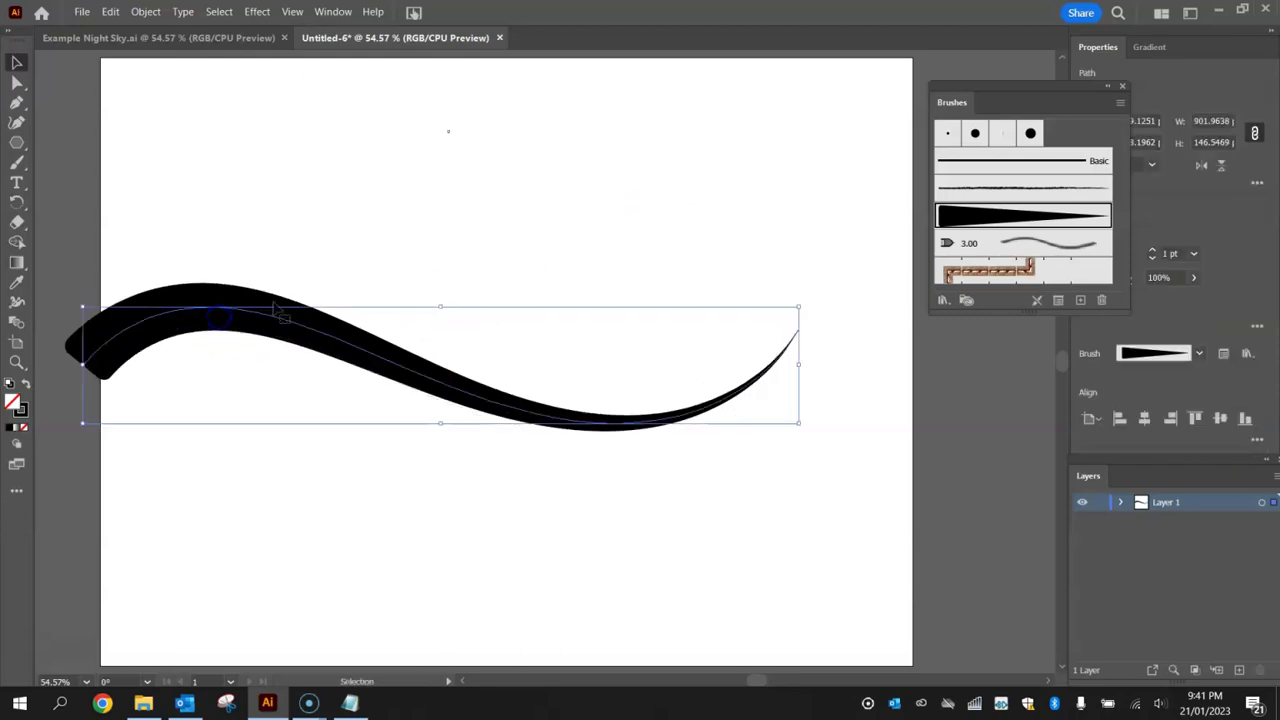
left_click(348, 177)
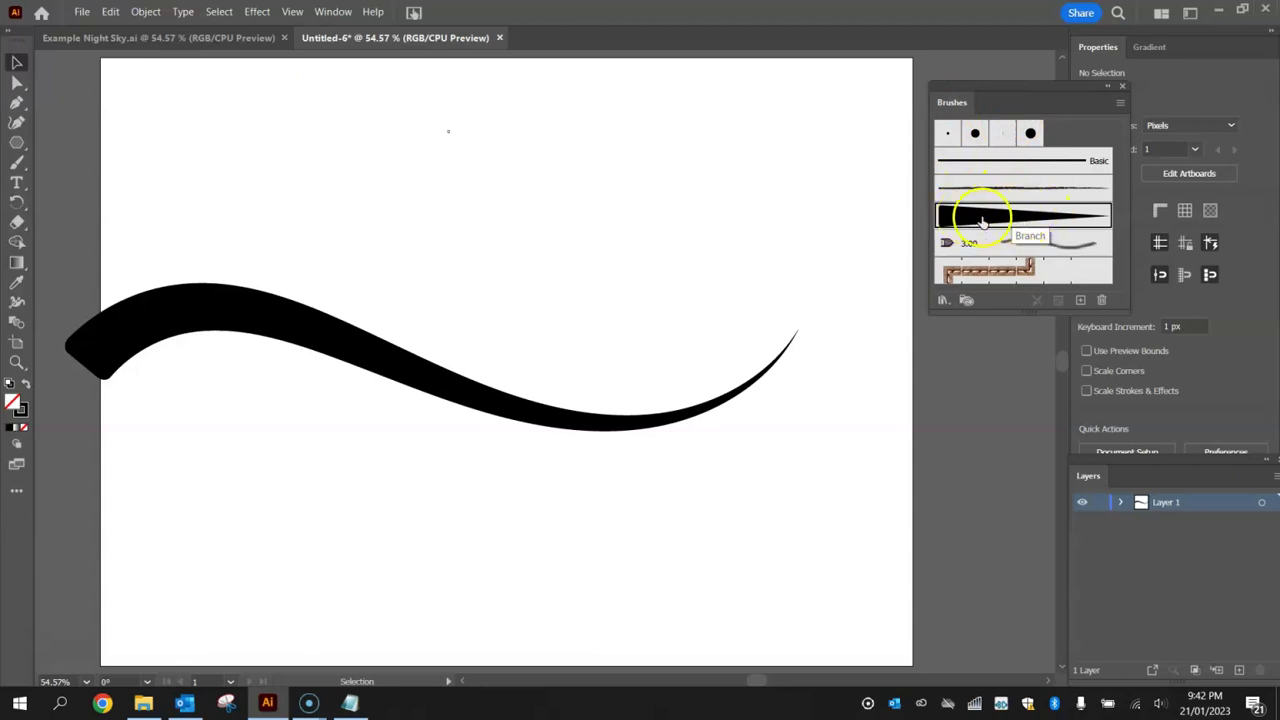
Set the Branch brush's width to 50% and leave the existing strokes as they are.
double_click(981, 220)
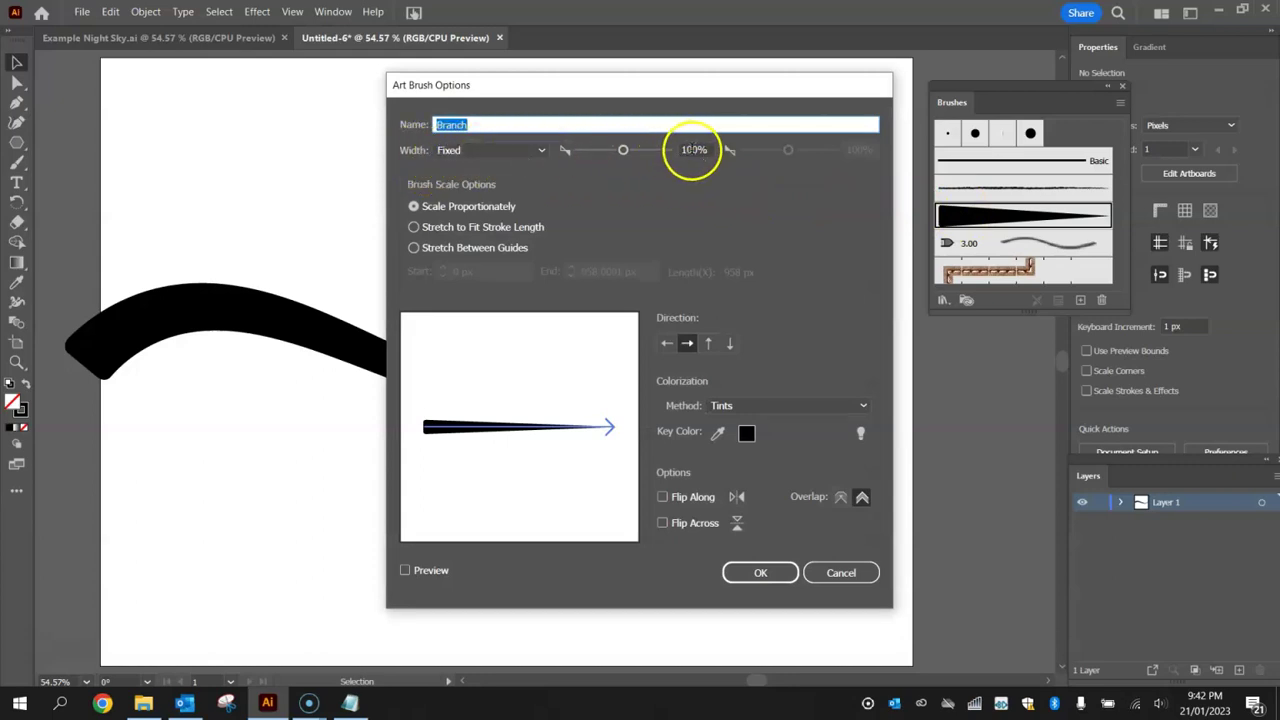
left_click(693, 150)
type("50")
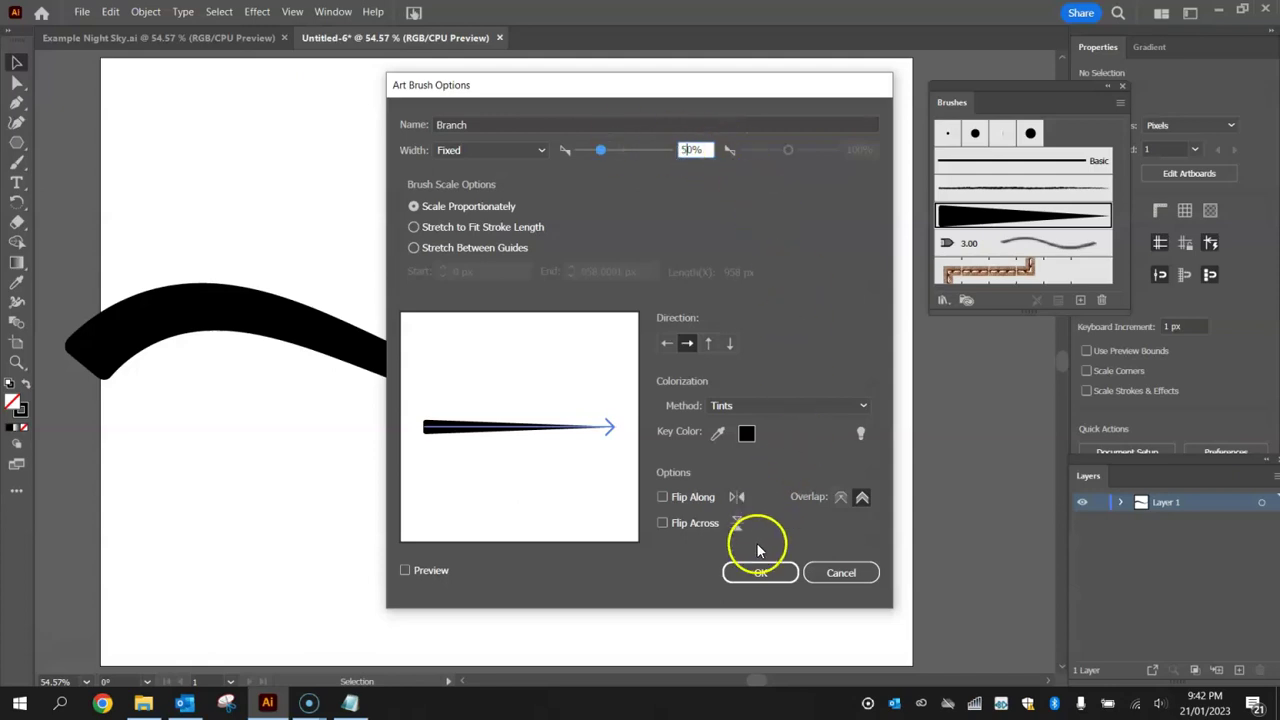
left_click(762, 573)
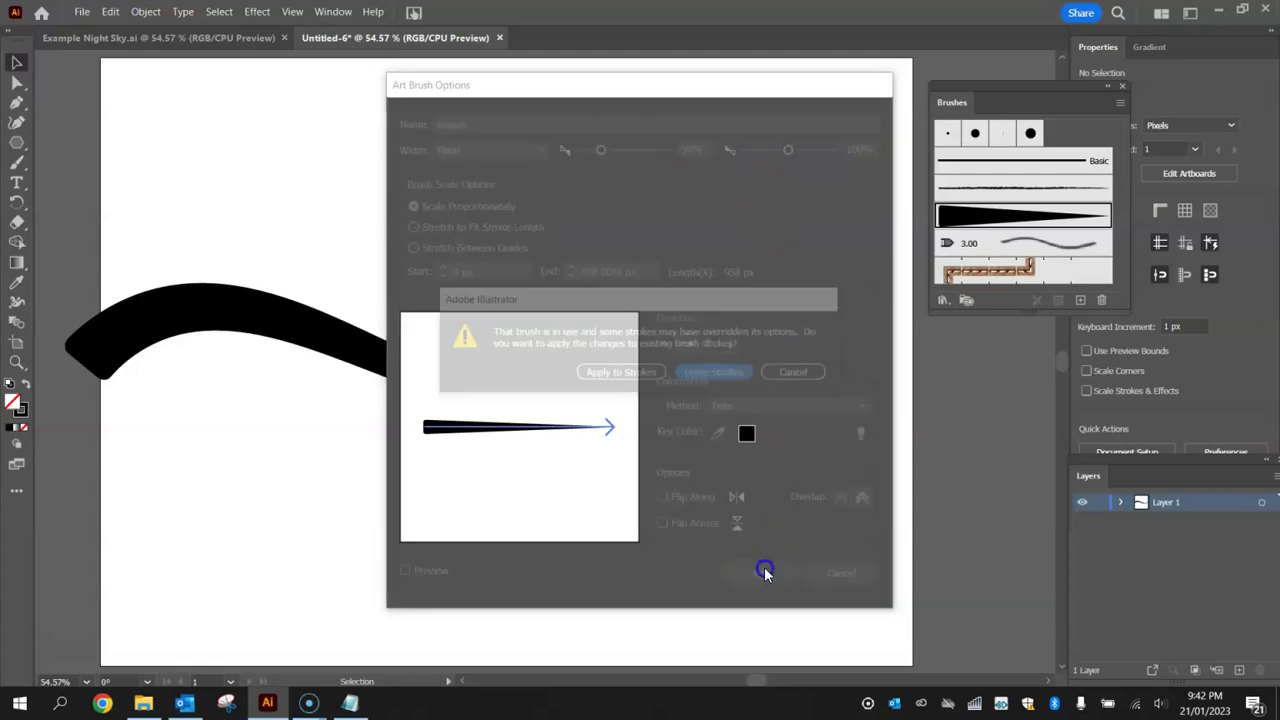
left_click(620, 358)
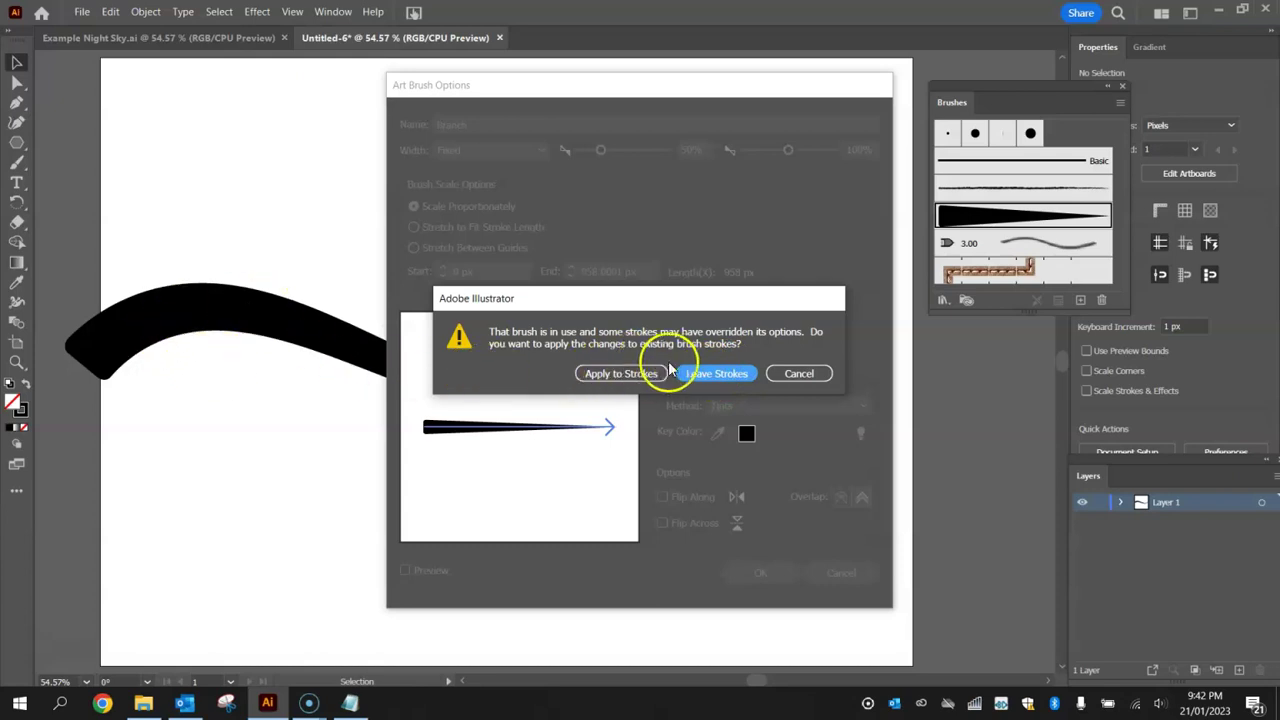
left_click(716, 373)
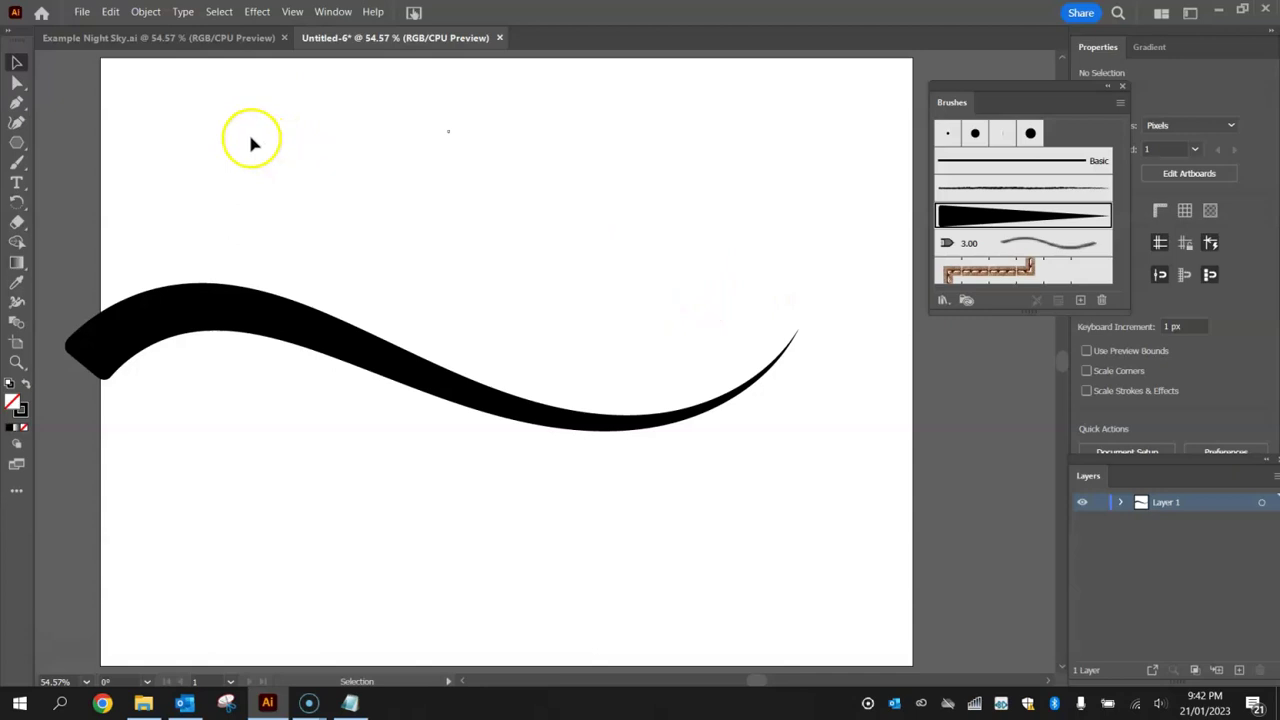
Set the stroke weight to 2 pt and paint two curved side branches rising from the main branch's upper edge, undoing unsatisfactory strokes.
left_click(17, 162)
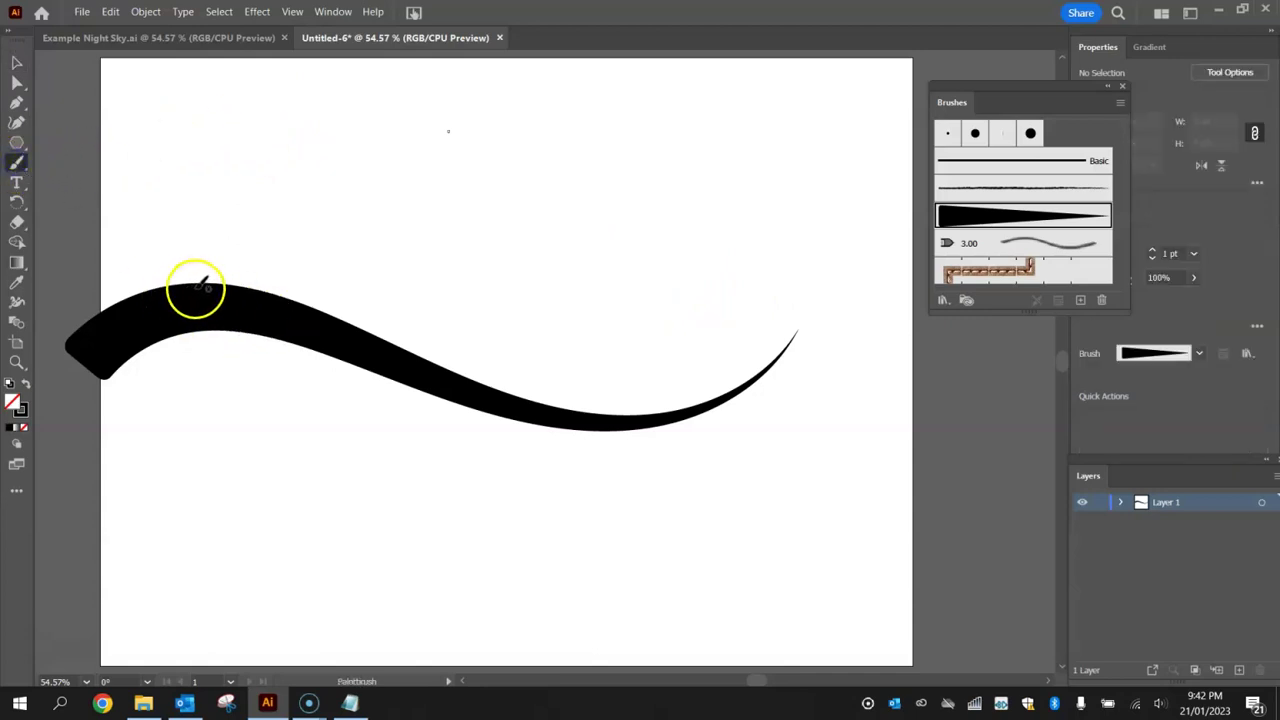
left_click_drag(331, 201, 329, 202)
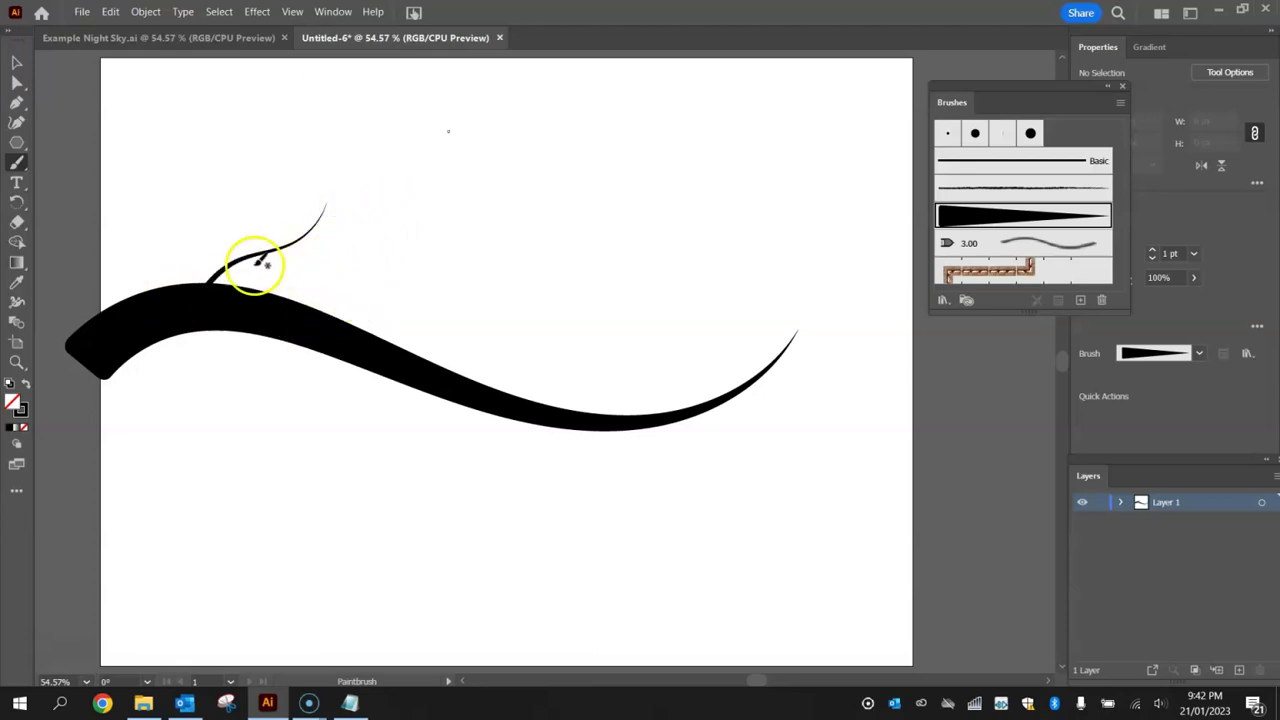
key("ctrl+z")
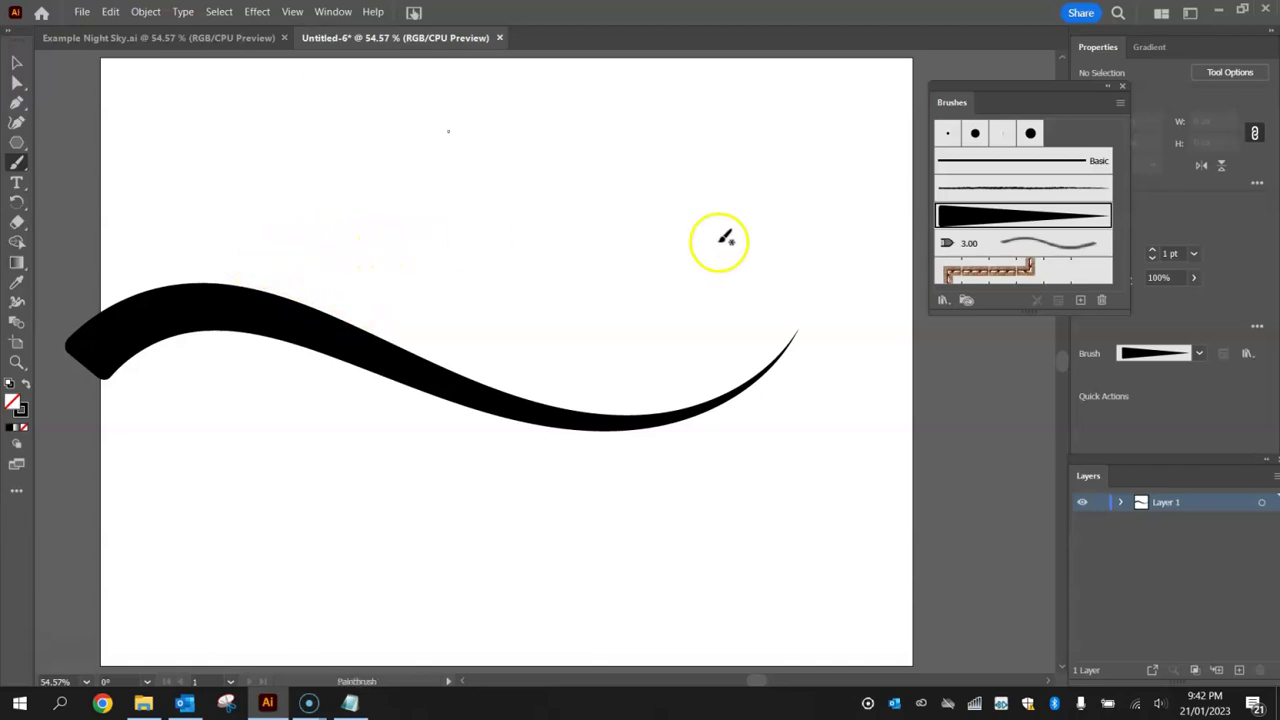
left_click_drag(1023, 86, 900, 86)
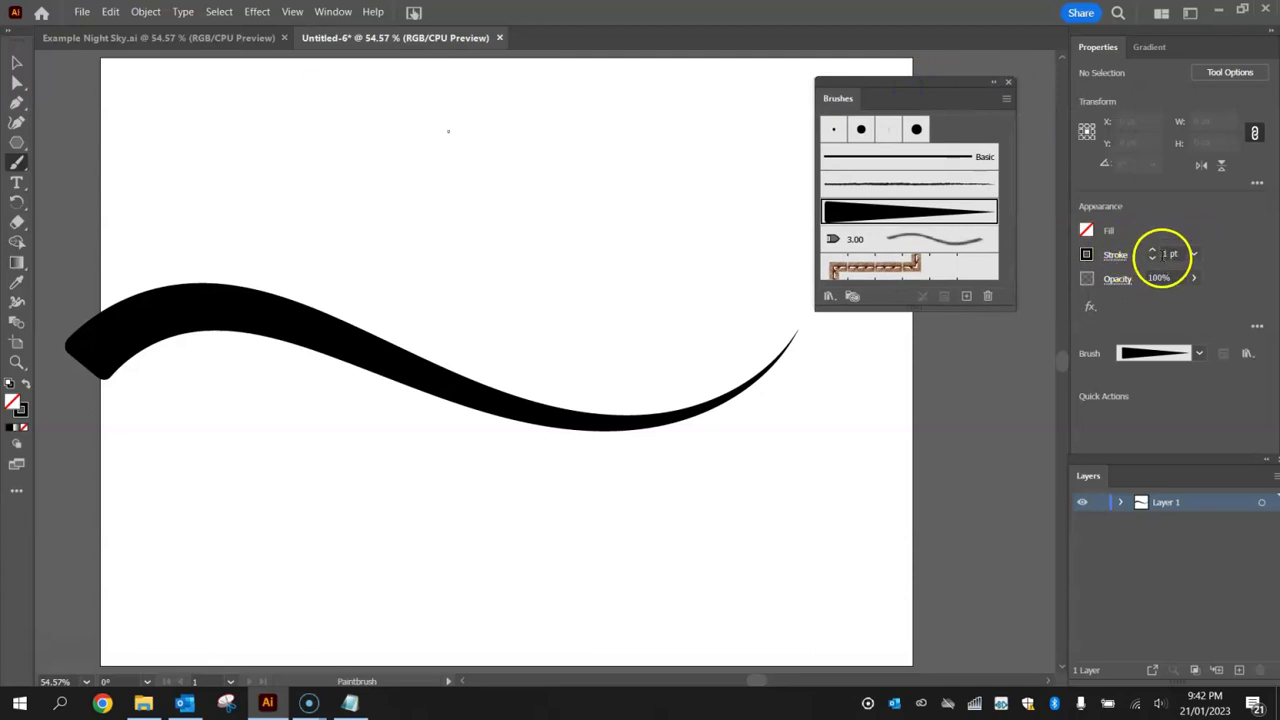
left_click_drag(214, 290, 351, 206)
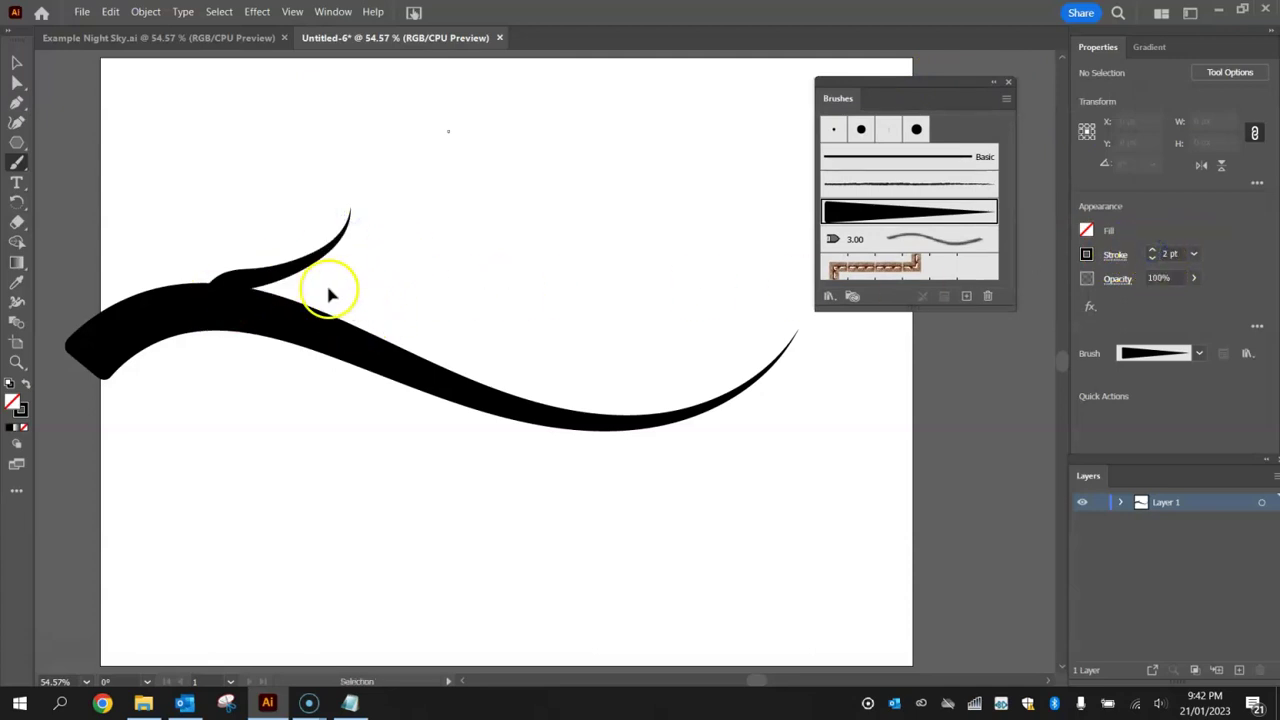
key("ctrl+z")
left_click_drag(231, 240, 227, 186)
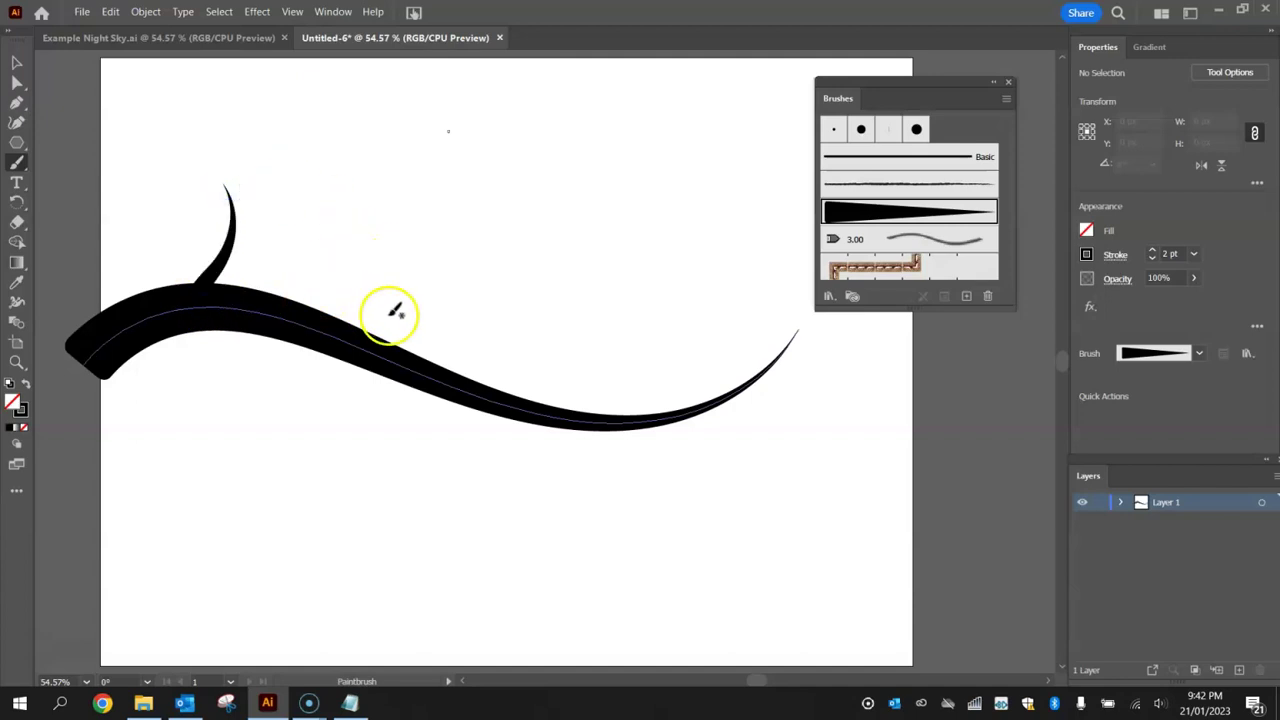
left_click_drag(455, 290, 495, 240)
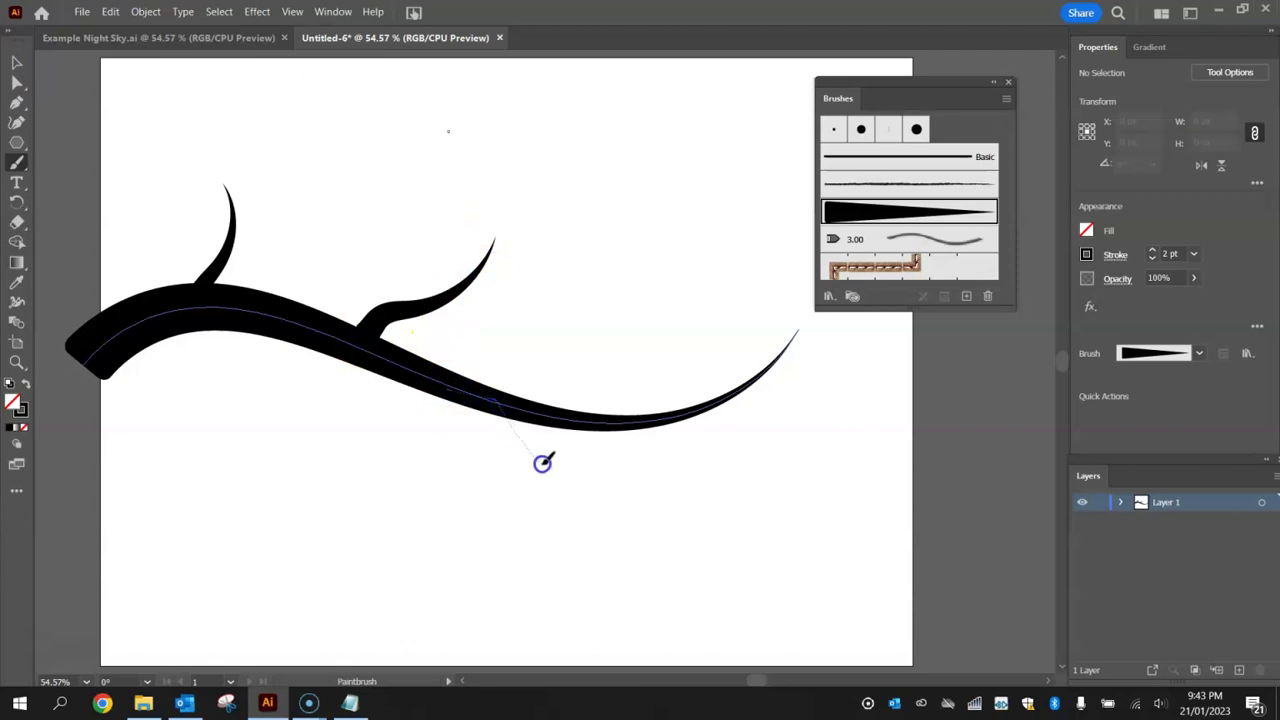
Paint a short twig hanging from the underside of the main branch near its thick end.
mouse_move(580, 455)
left_mouse_down()
mouse_move(441, 396)
mouse_move(277, 359)
mouse_move(253, 318)
left_mouse_up()
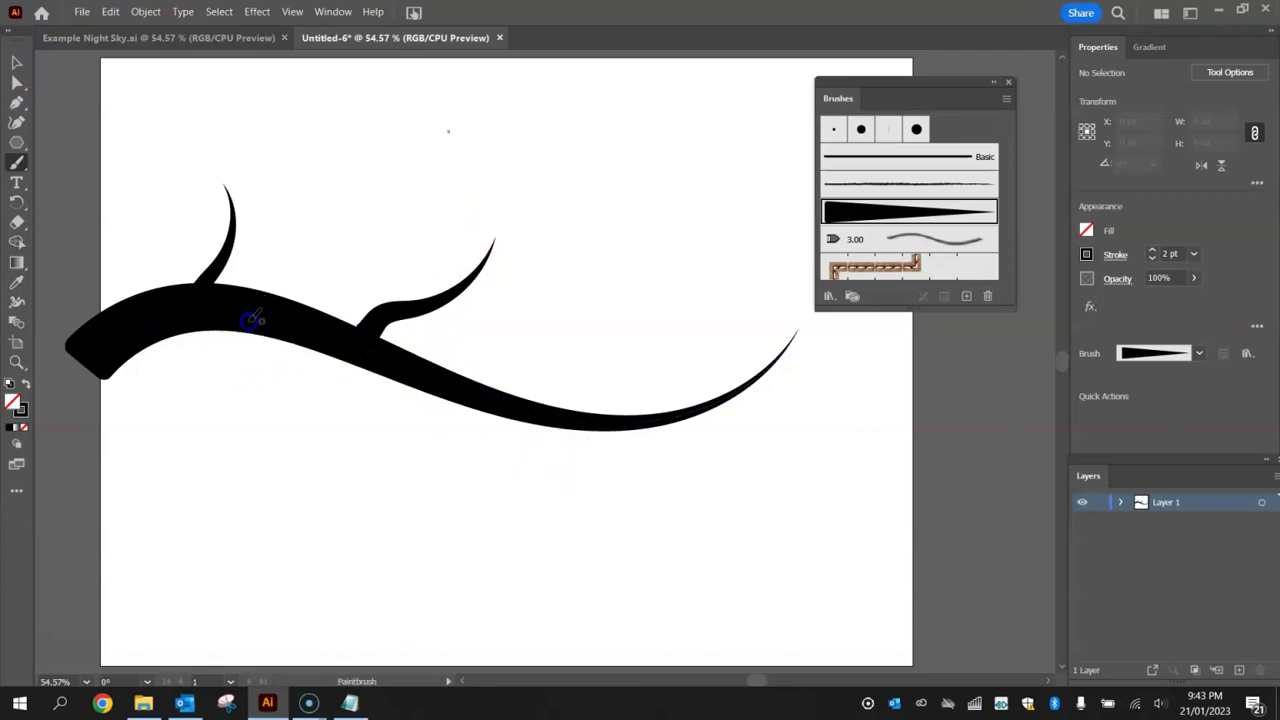
mouse_move(339, 431)
left_mouse_down()
mouse_move(401, 472)
mouse_move(343, 434)
mouse_move(309, 371)
mouse_move(336, 367)
mouse_move(249, 337)
left_mouse_up()
mouse_move(323, 385)
left_mouse_down()
mouse_move(402, 418)
mouse_move(373, 404)
mouse_move(450, 368)
left_mouse_up()
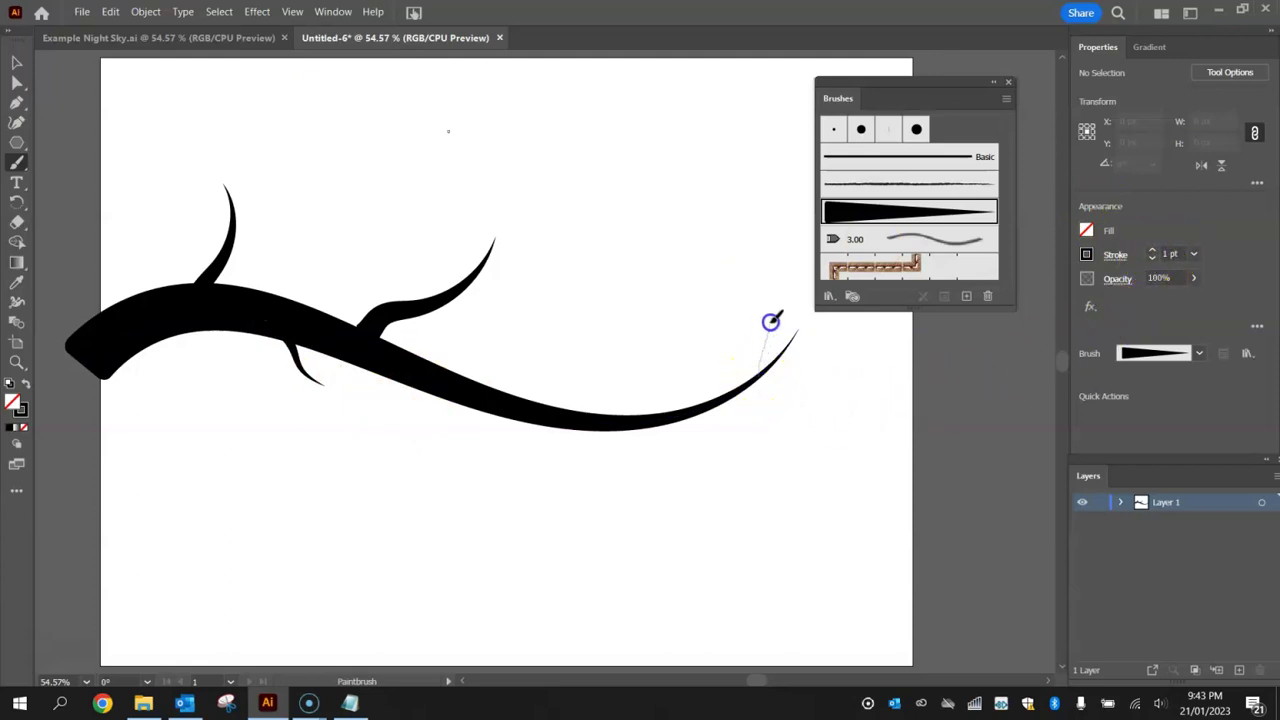
Paint a forked twig near the main branch's thin tip and a short twig on each of the two upper side branches.
left_click_drag(797, 366, 783, 315)
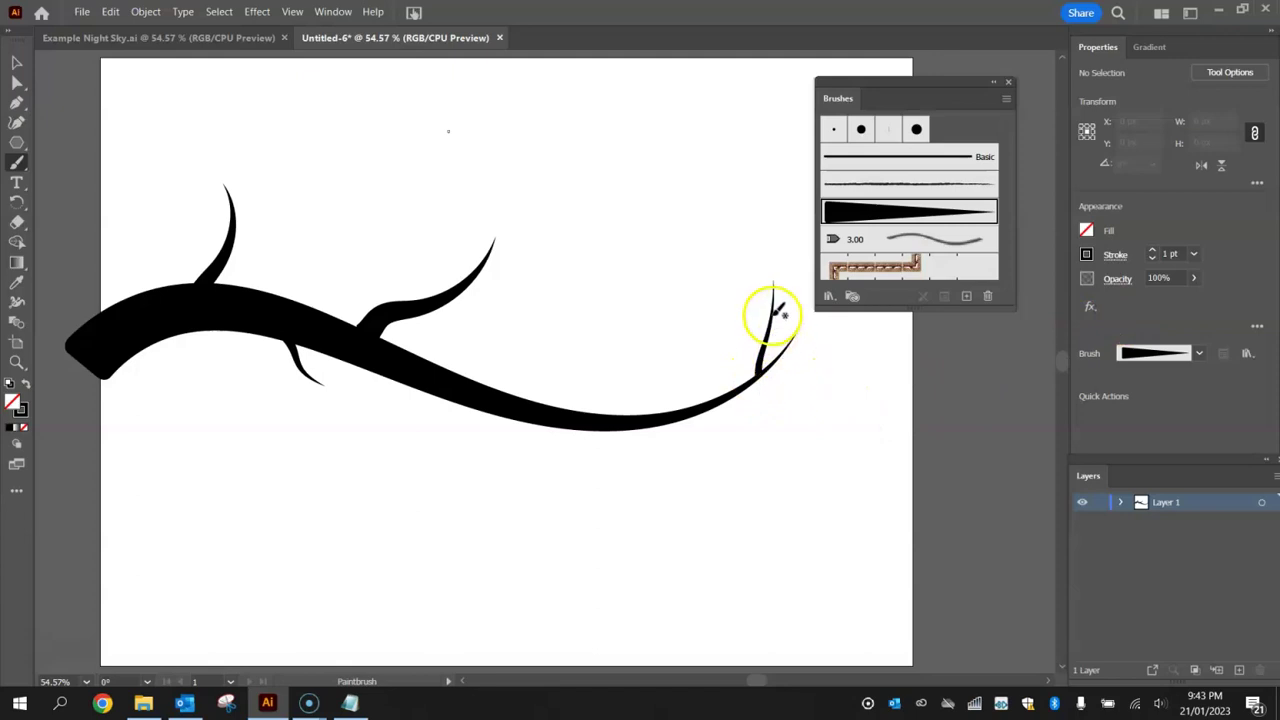
left_click_drag(404, 316, 441, 290)
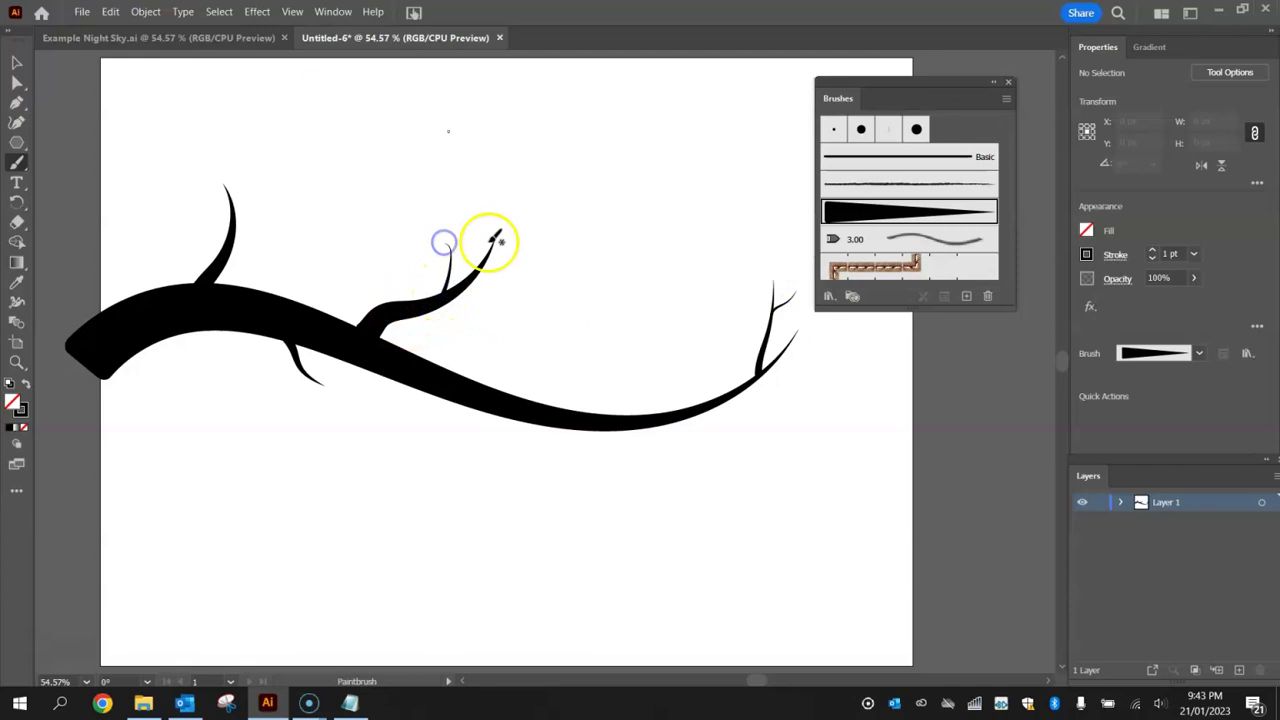
left_click_drag(237, 238, 236, 231)
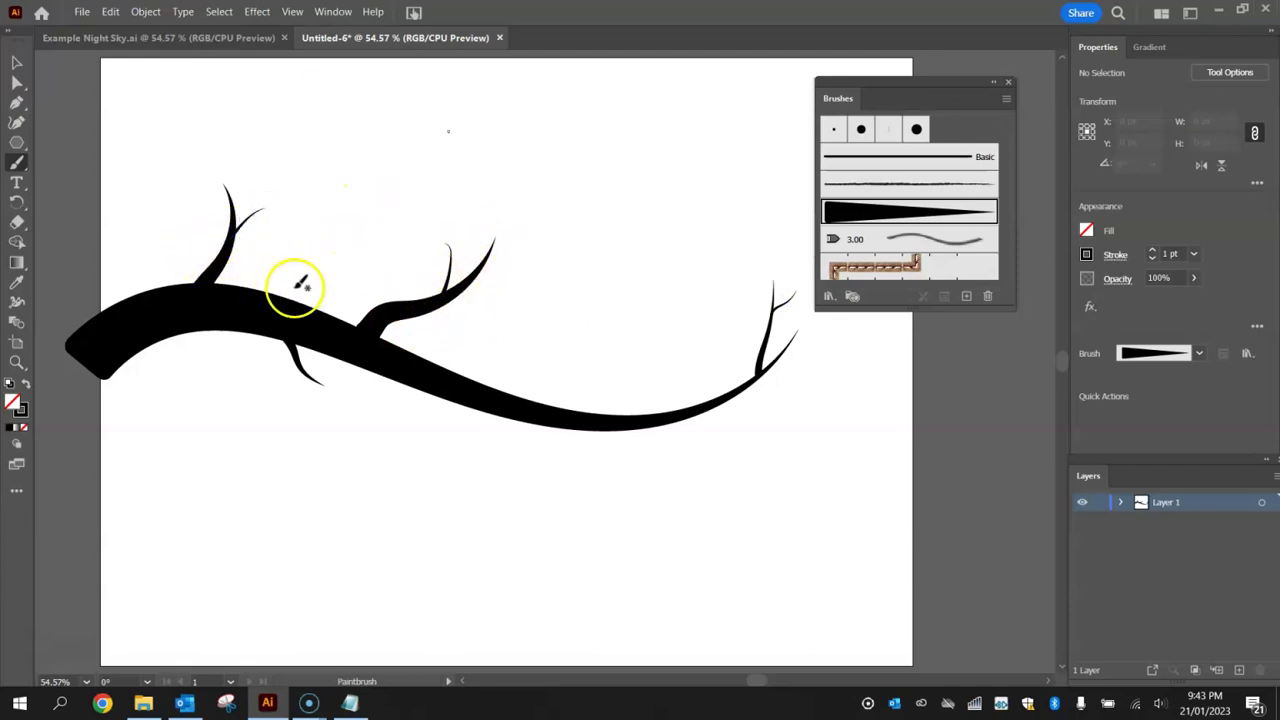
Paint a forked twig hanging from the underside of the main branch's middle section.
mouse_move(316, 358)
left_mouse_down()
mouse_move(322, 383)
mouse_move(418, 390)
left_mouse_up()
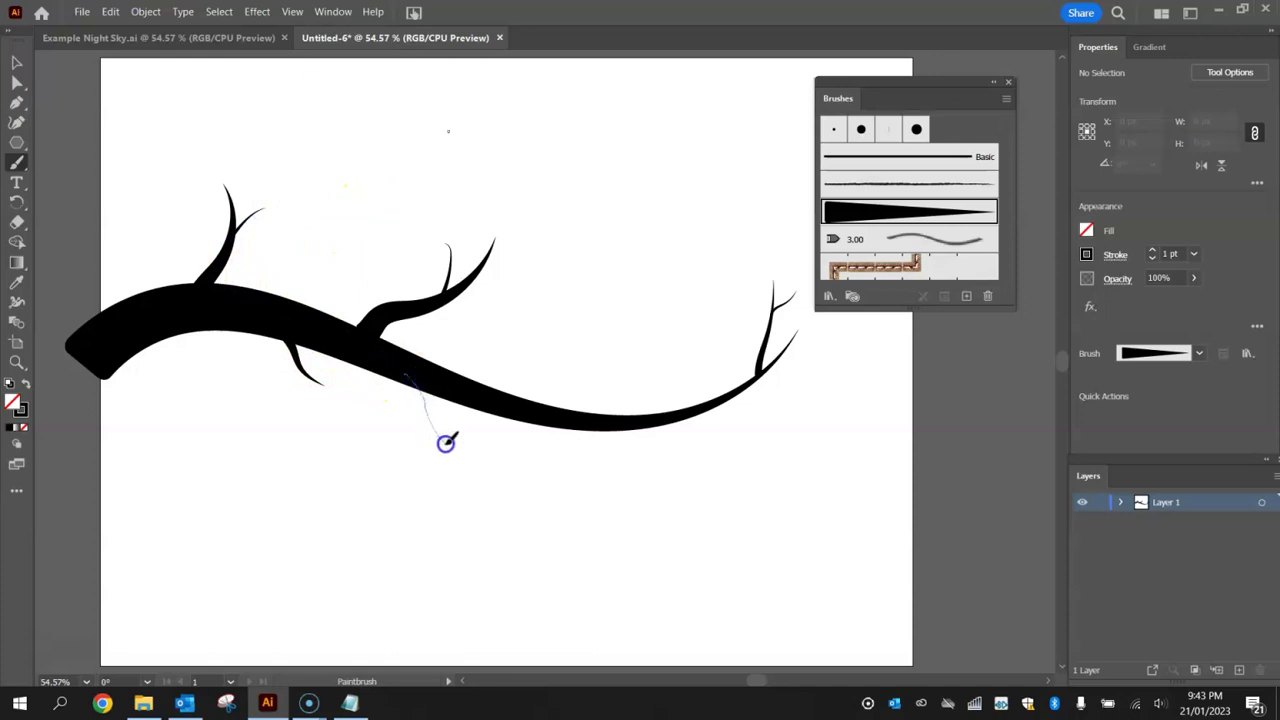
left_click_drag(425, 448, 430, 412)
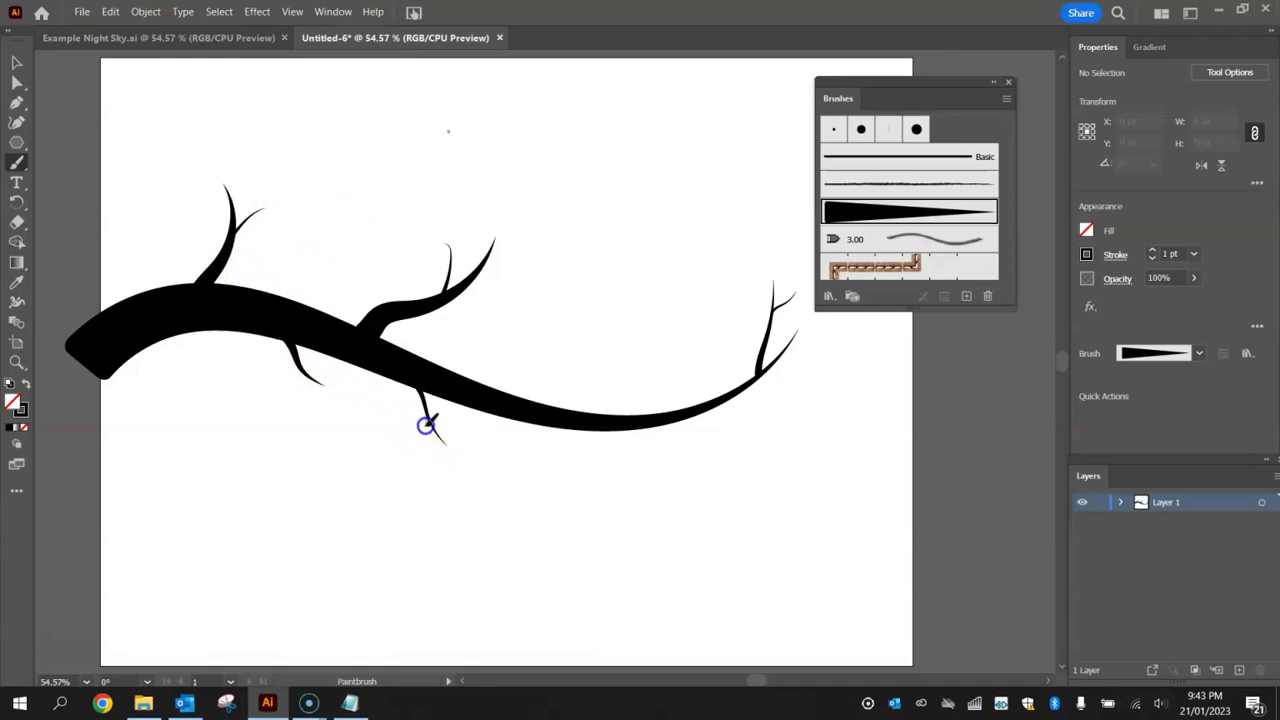
mouse_move(437, 461)
left_mouse_down()
mouse_move(446, 449)
mouse_move(414, 423)
mouse_move(420, 443)
left_mouse_up()
key("ctrl+1")
key("ctrl+plus")
key("ctrl+plus")
key("ctrl+plus")
mouse_move(463, 400)
left_mouse_down()
mouse_move(471, 314)
mouse_move(491, 294)
mouse_move(478, 310)
left_mouse_up()
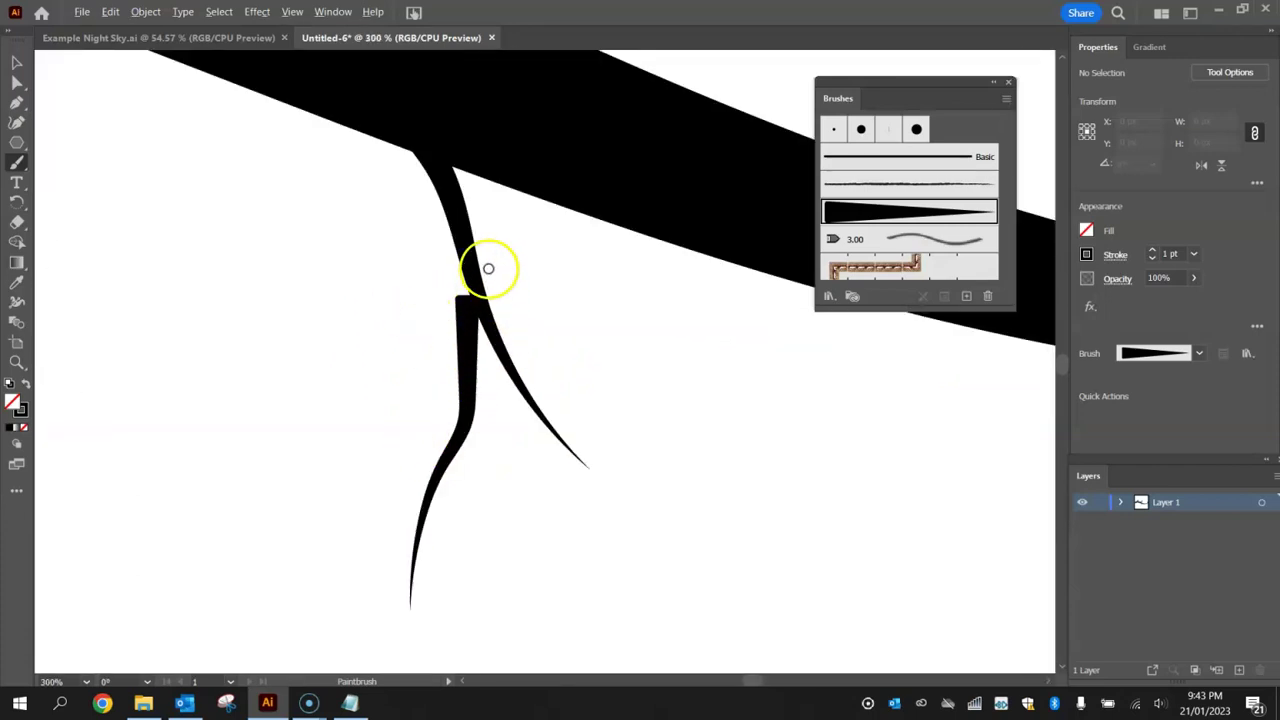
Move the floating Brushes panel away from the artboard so it does not cover the branch tip.
key("ctrl+minus")
key("ctrl+minus")
key("ctrl+minus")
key("ctrl+minus")
key("ctrl+minus")
key("ctrl+minus")
key("ctrl+plus")
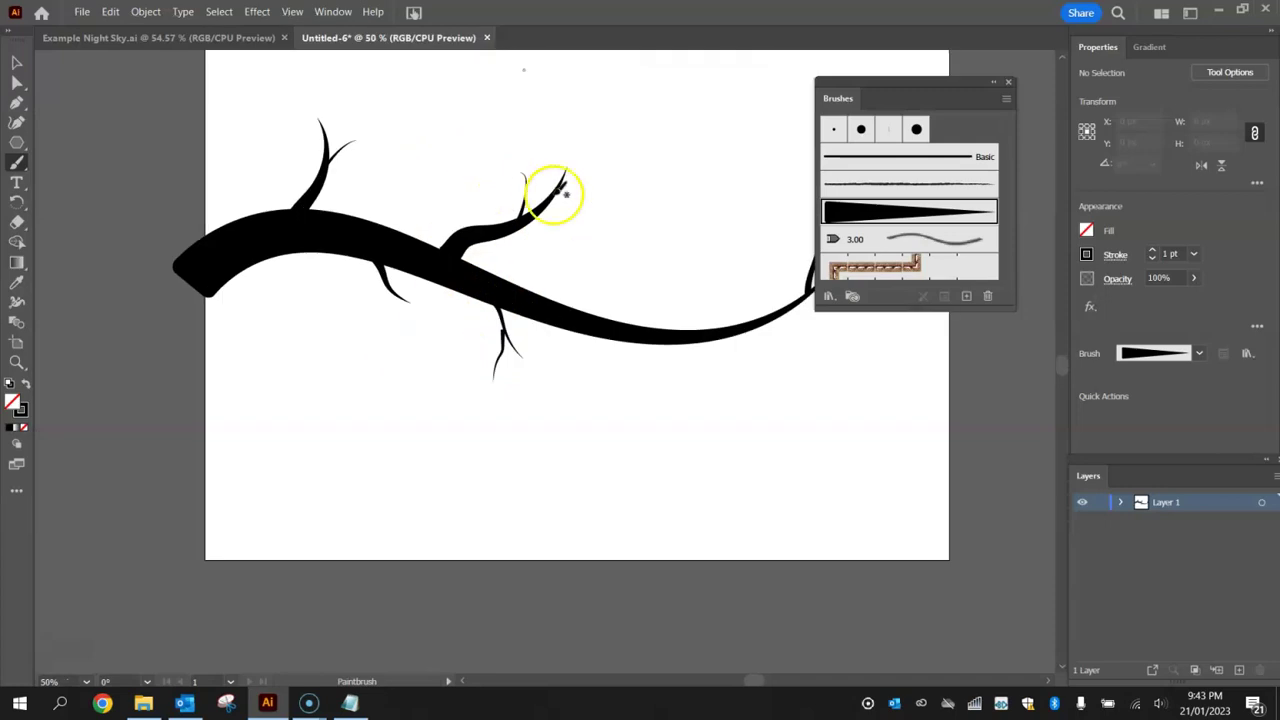
left_click_drag(967, 87, 1128, 72)
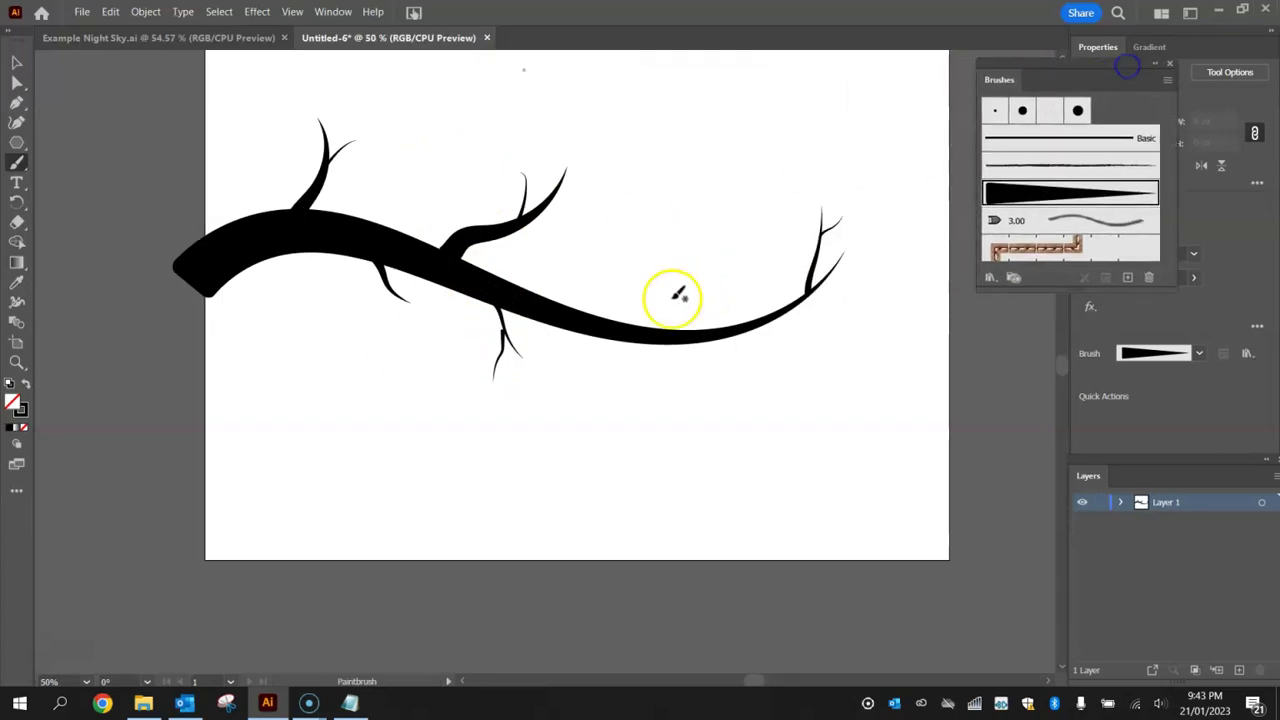
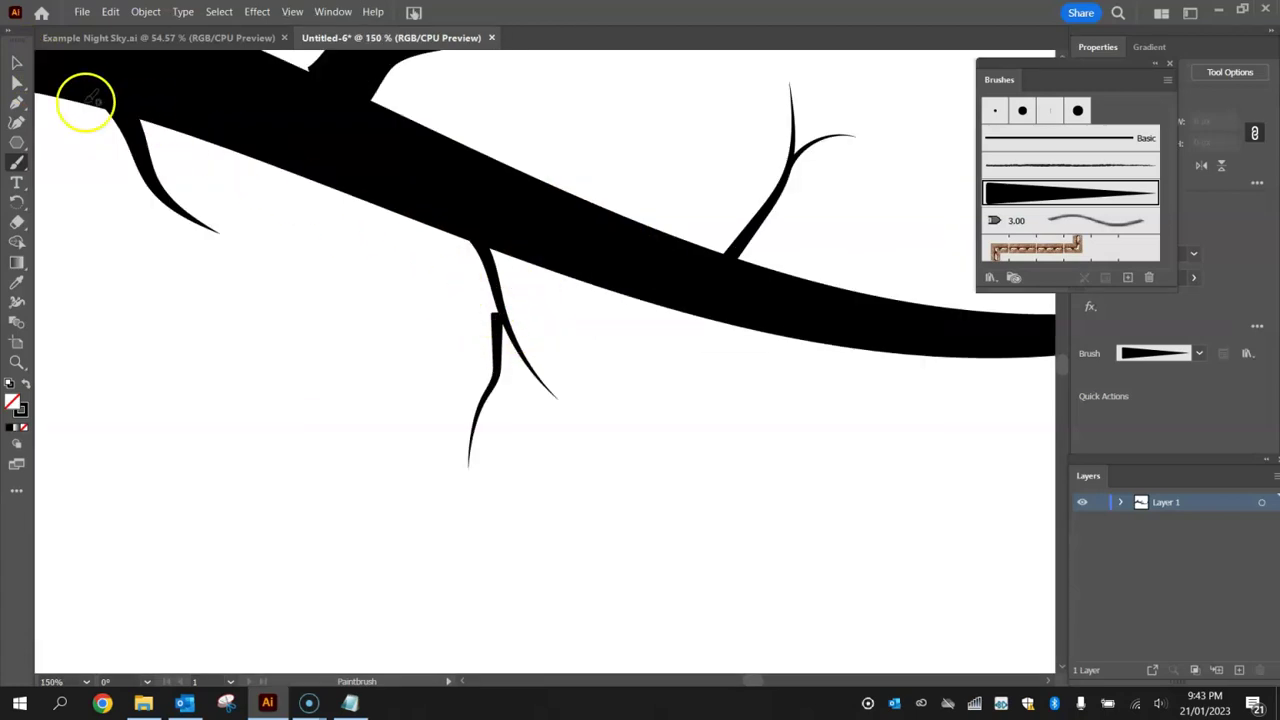
Move the top anchor point of the hanging twig's lower fork up into its parent twig with the Direct Selection tool.
left_click(18, 84)
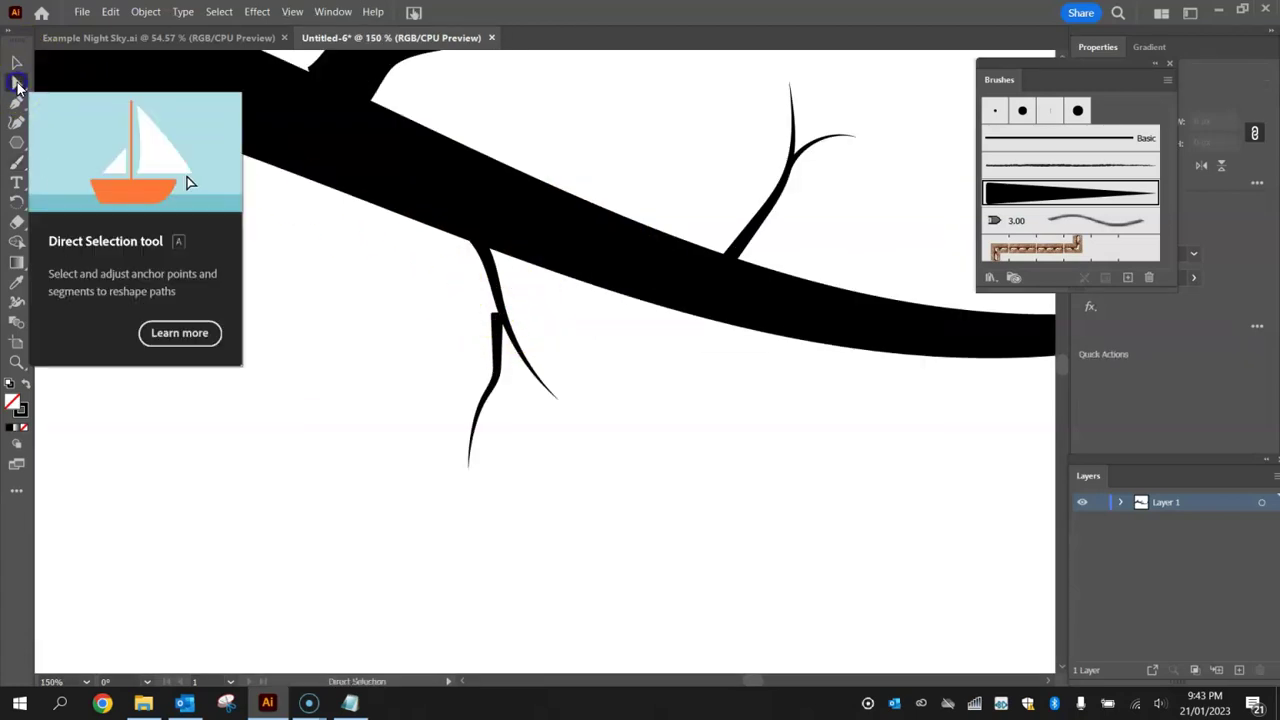
left_click(499, 338)
scroll(478, 312, "up", 2)
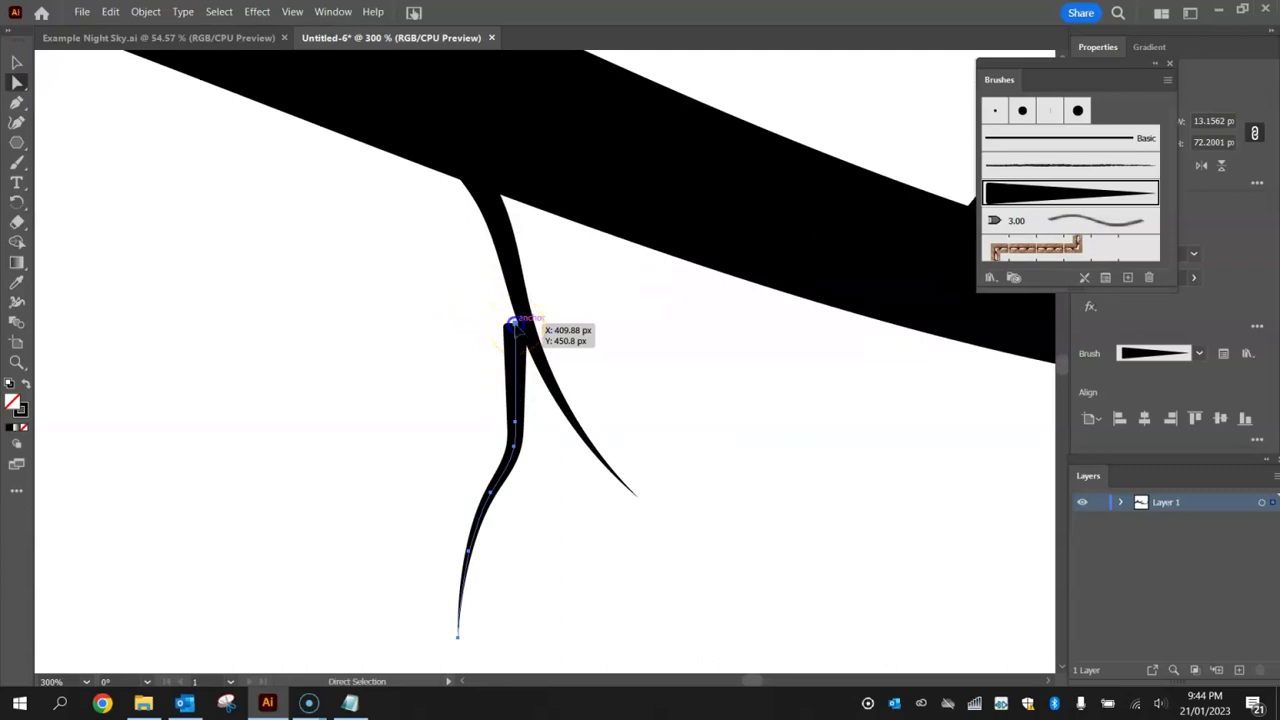
left_click(513, 325)
left_click_drag(515, 328, 505, 252)
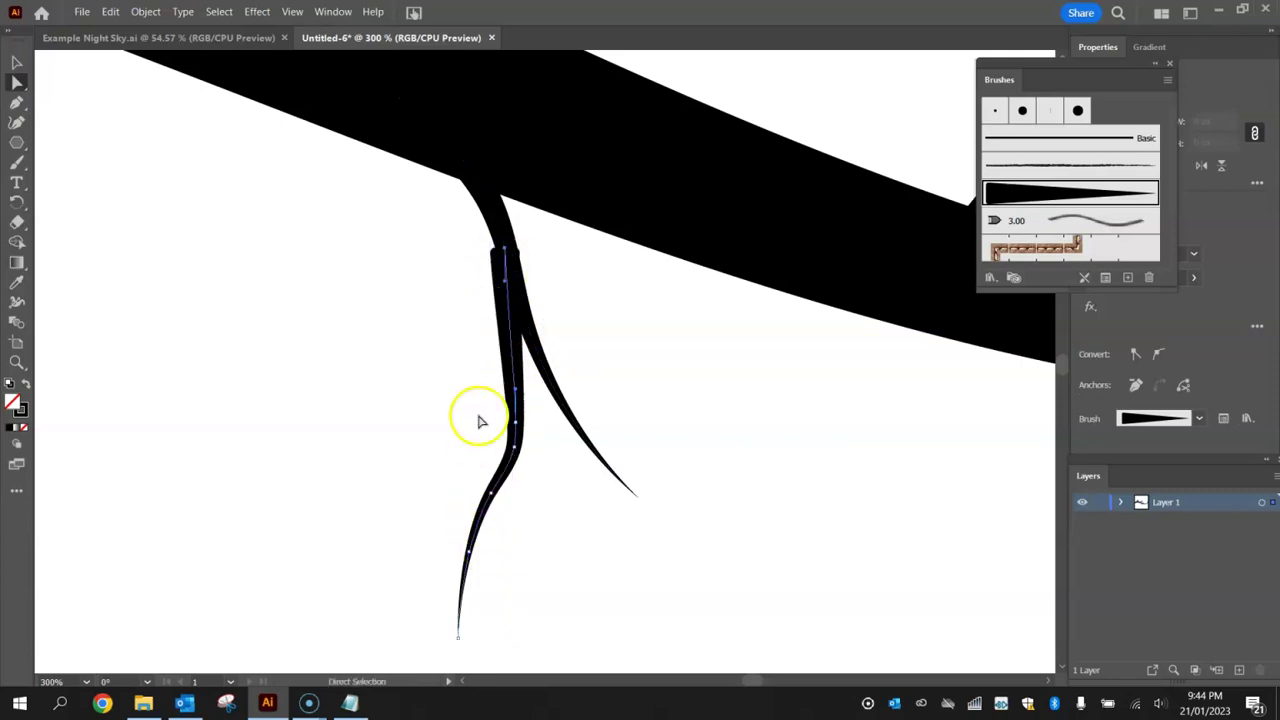
Rotate the hanging twig's lower fork slightly, move it into the base of its parent twig, and narrow it.
left_click(17, 62)
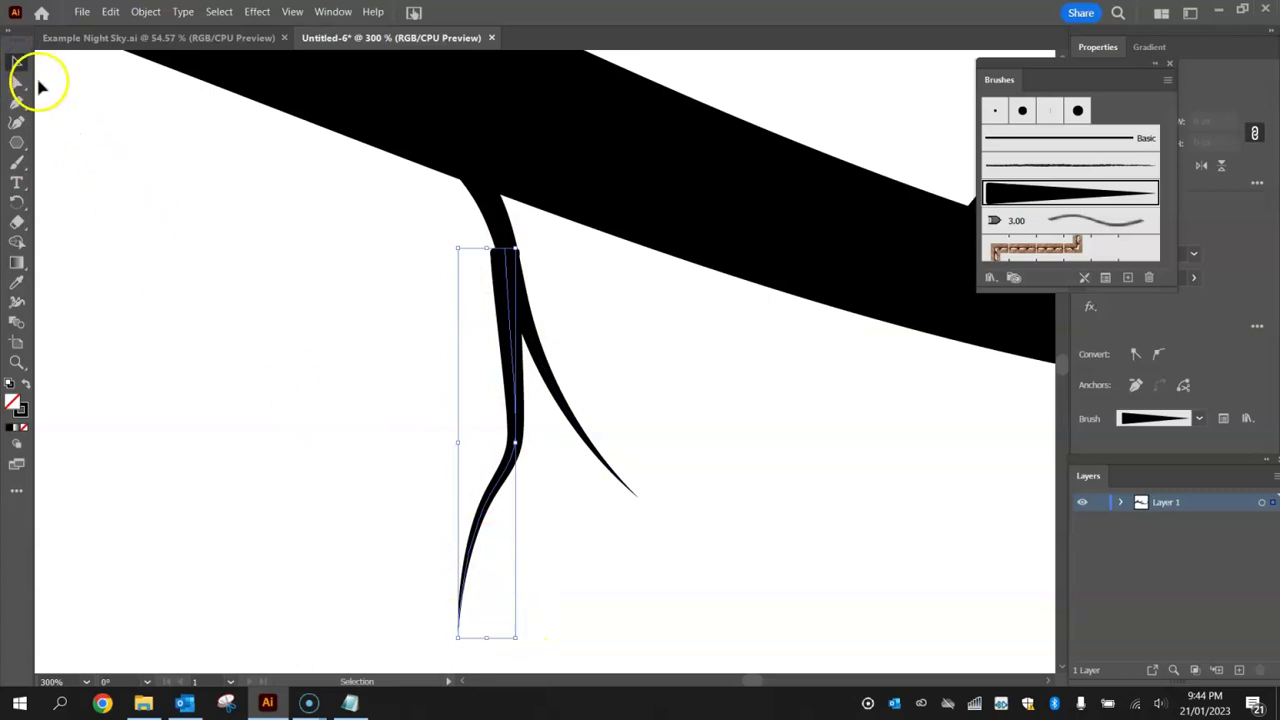
left_click_drag(455, 248, 468, 245)
left_click_drag(520, 287, 497, 262)
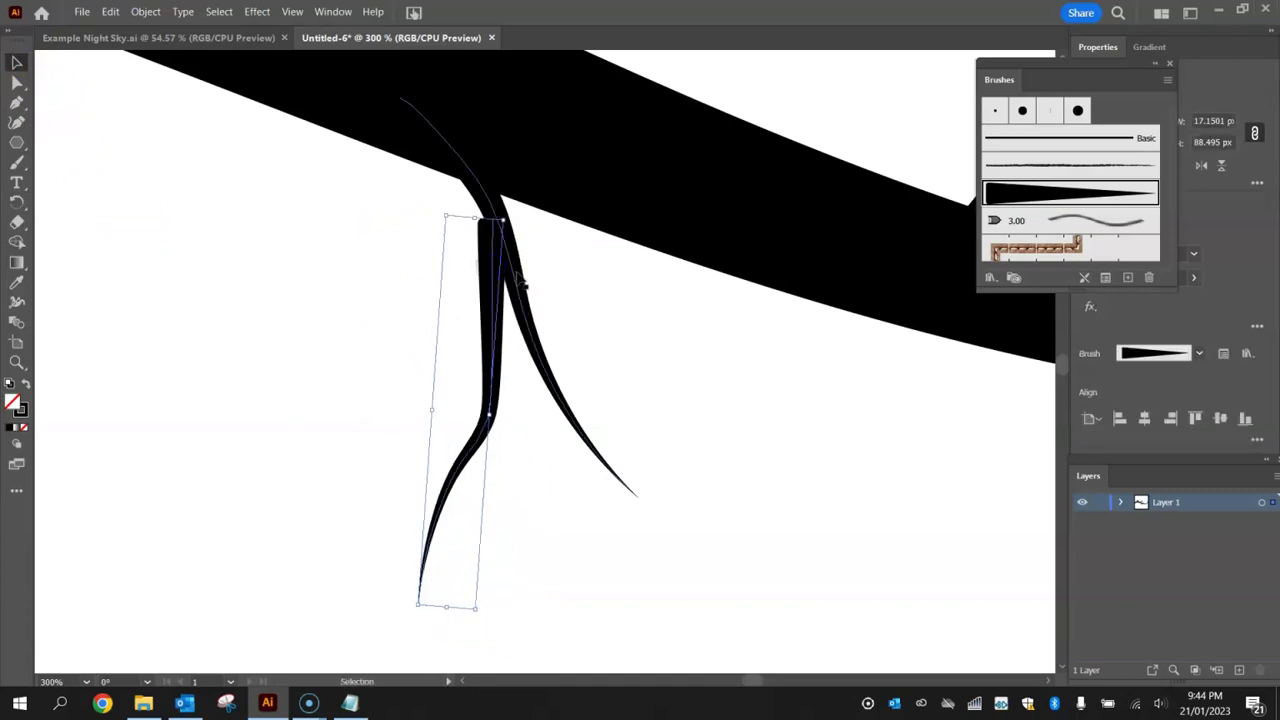
left_click(438, 405)
left_click_drag(431, 408, 449, 409)
left_click(487, 283)
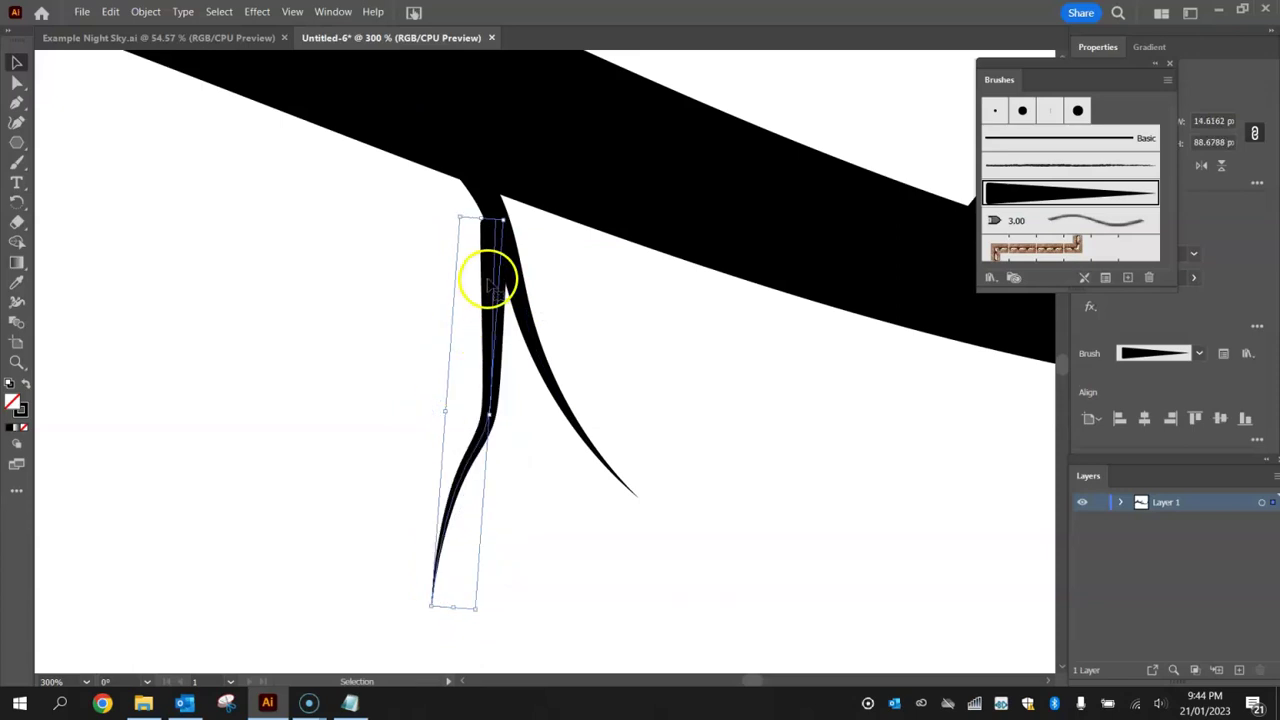
left_click_drag(490, 285, 488, 277)
left_click(572, 268)
left_click(506, 244)
left_click(580, 240)
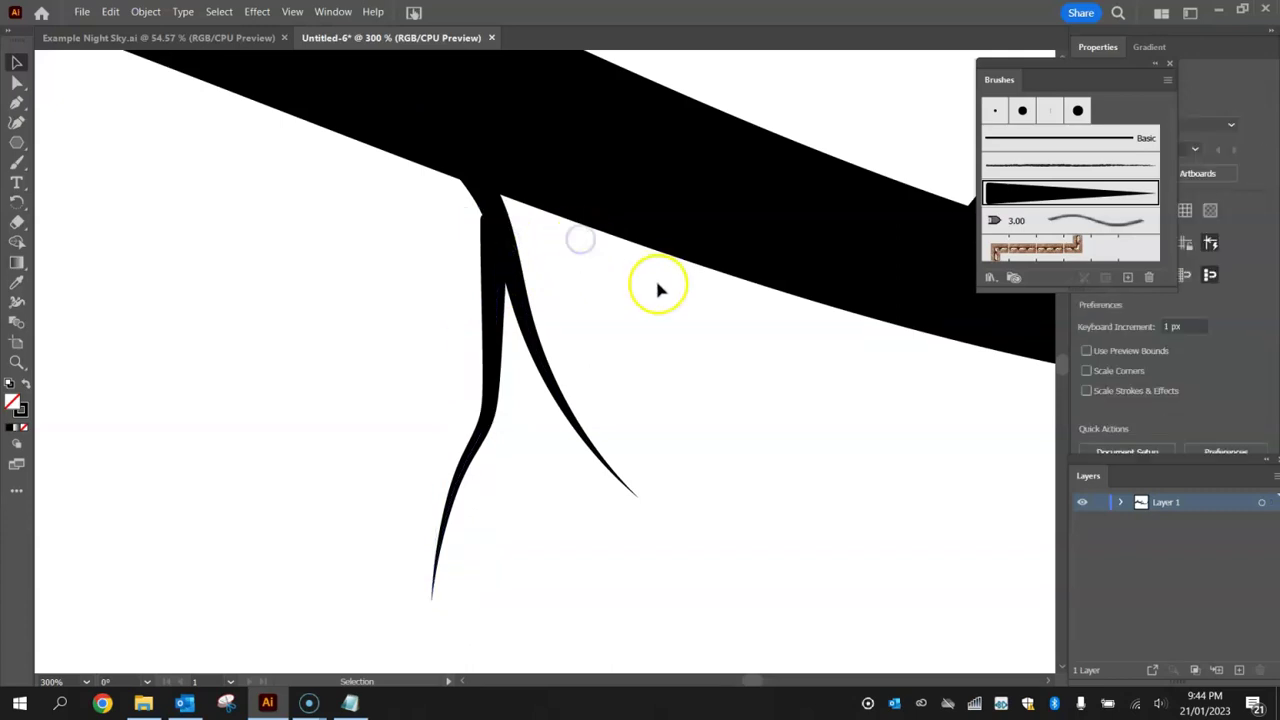
Set the stroke weight of the hanging twig's lower fork to 0.5 pt.
left_click(486, 390)
left_click_drag(1024, 64, 880, 69)
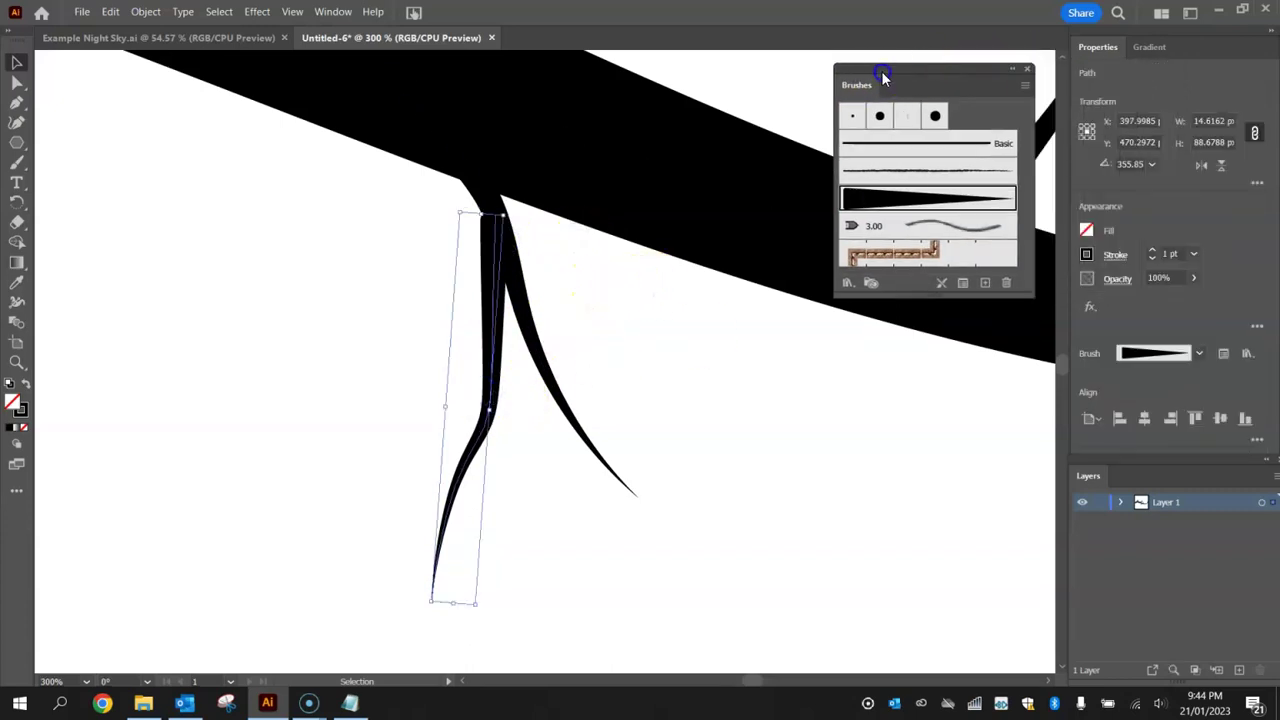
left_click(1153, 258)
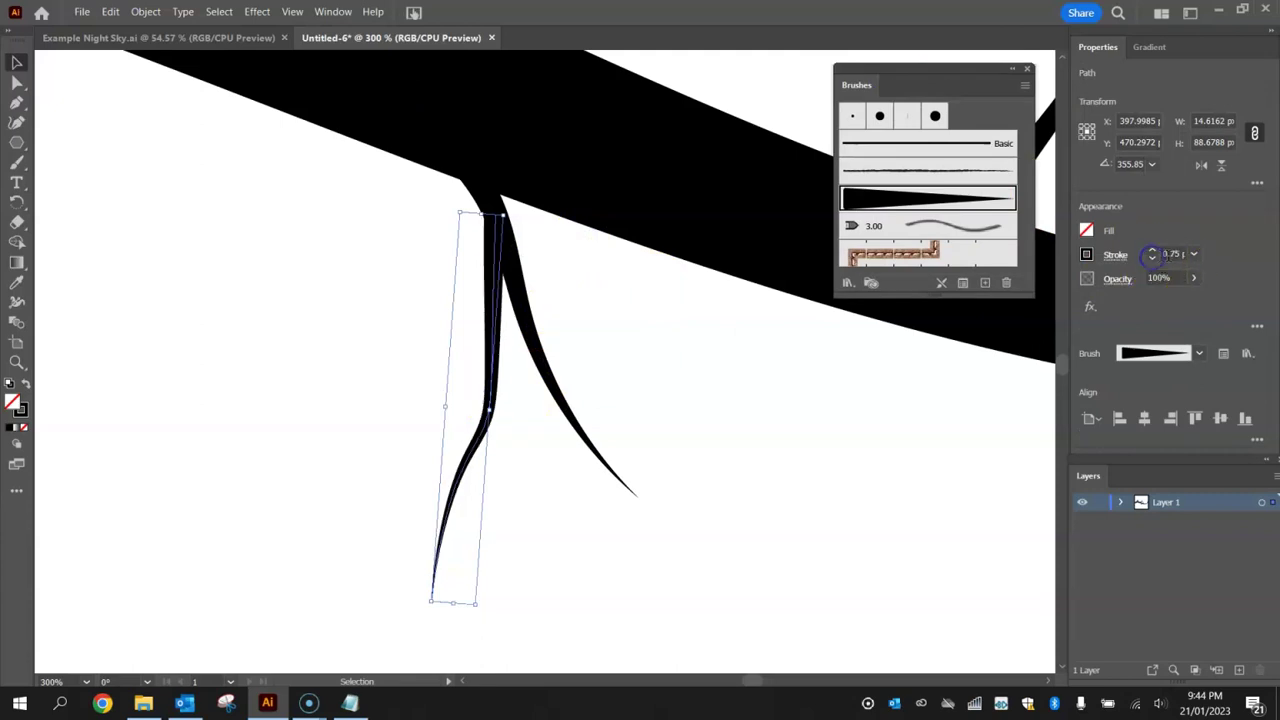
left_click(1153, 257)
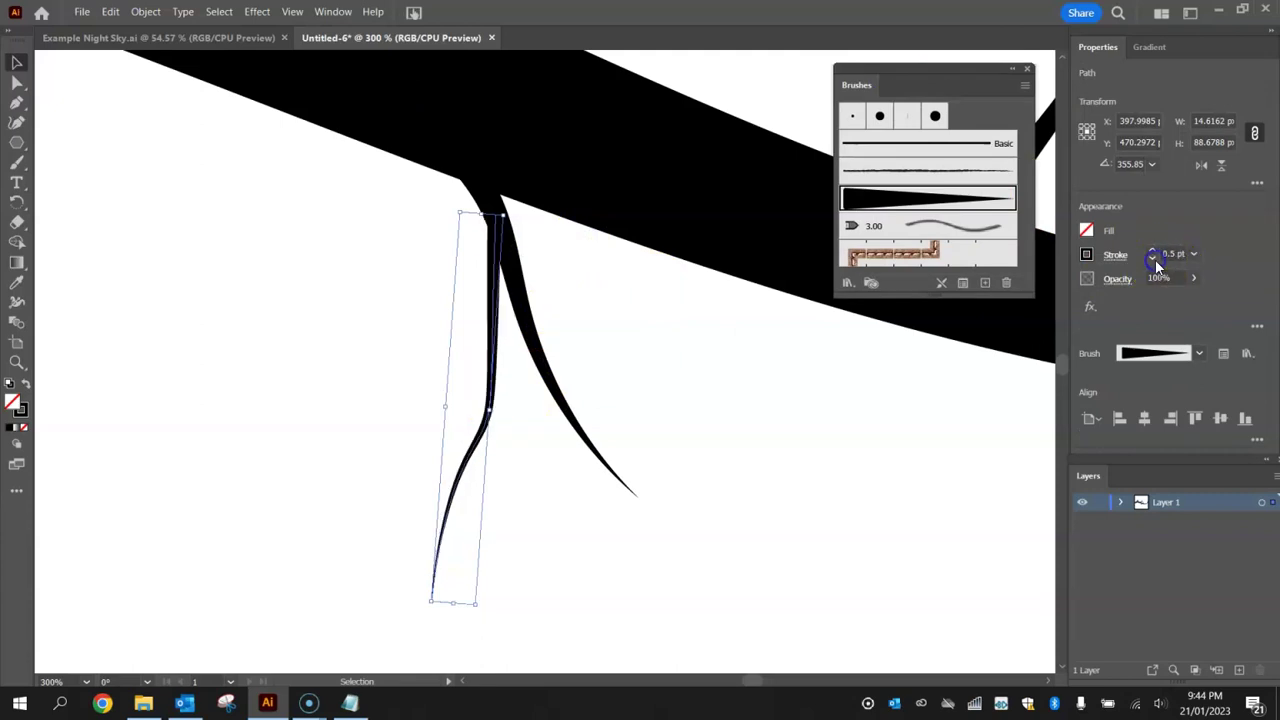
left_click(669, 371)
left_click(610, 372)
key("ctrl+0")
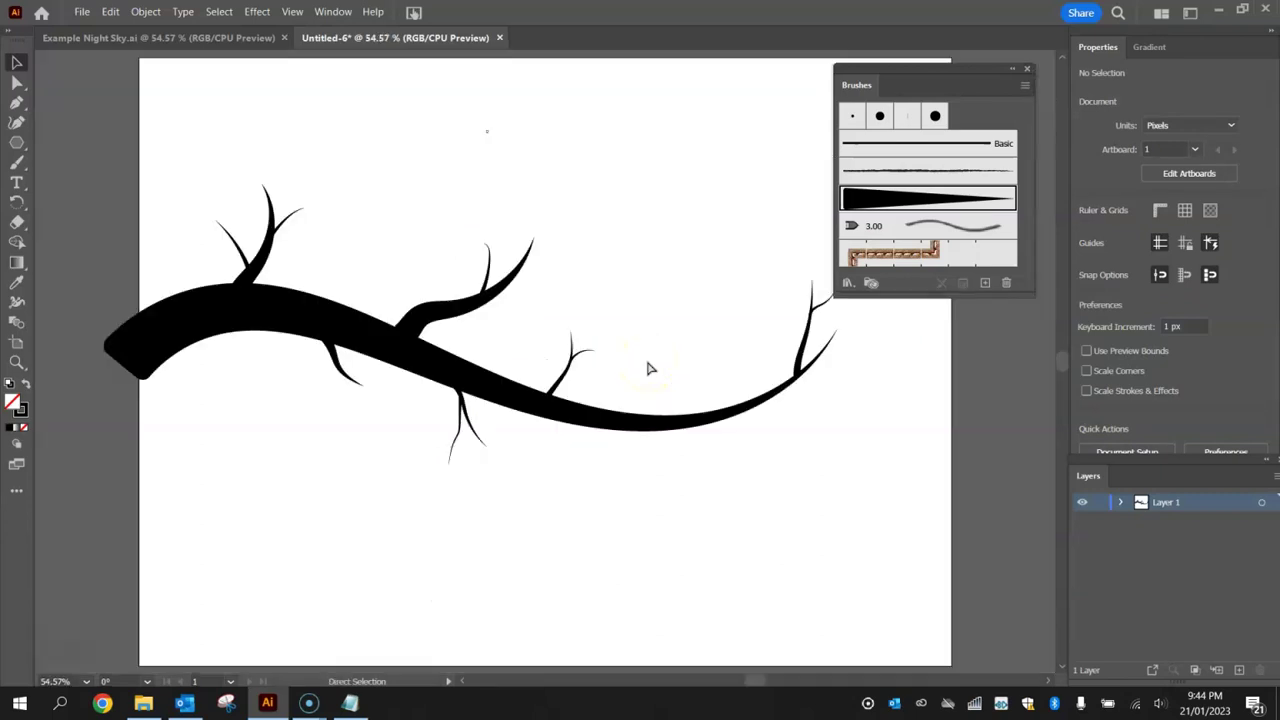
Move the base anchor point of the second upper side branch deeper into the main branch to hide its protruding corner.
left_click(15, 83)
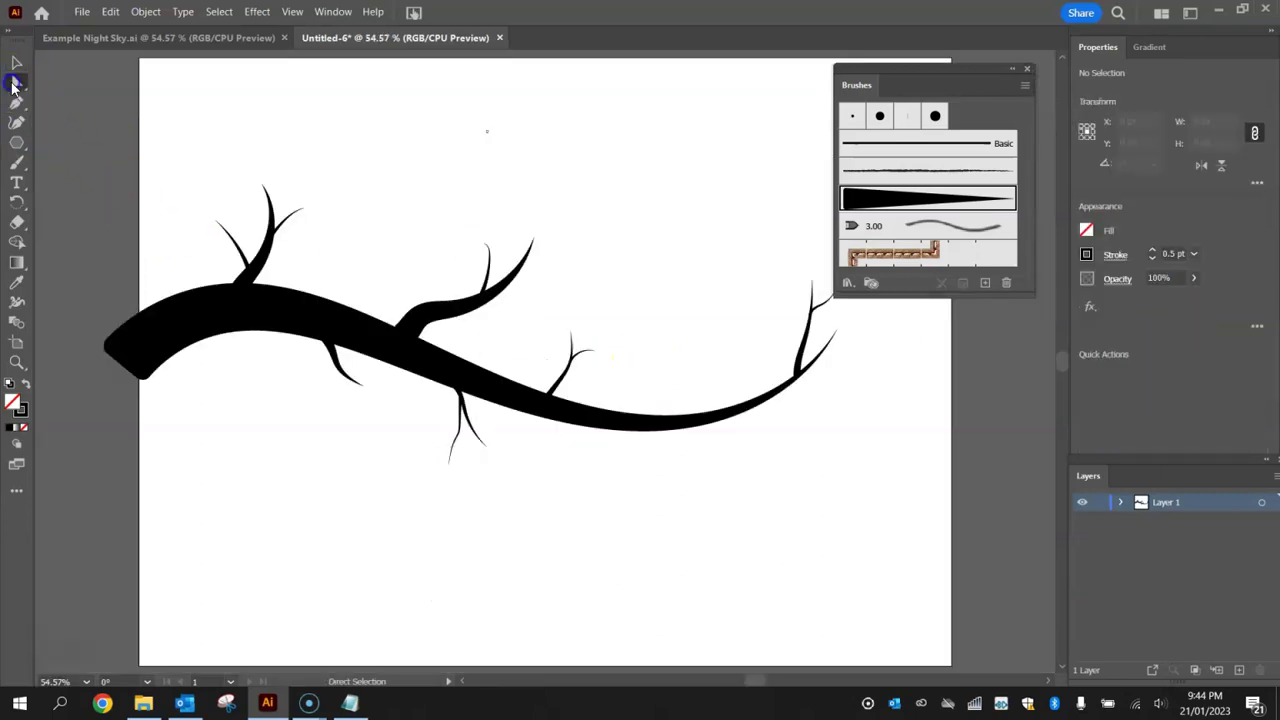
scroll(206, 214, "up", 4)
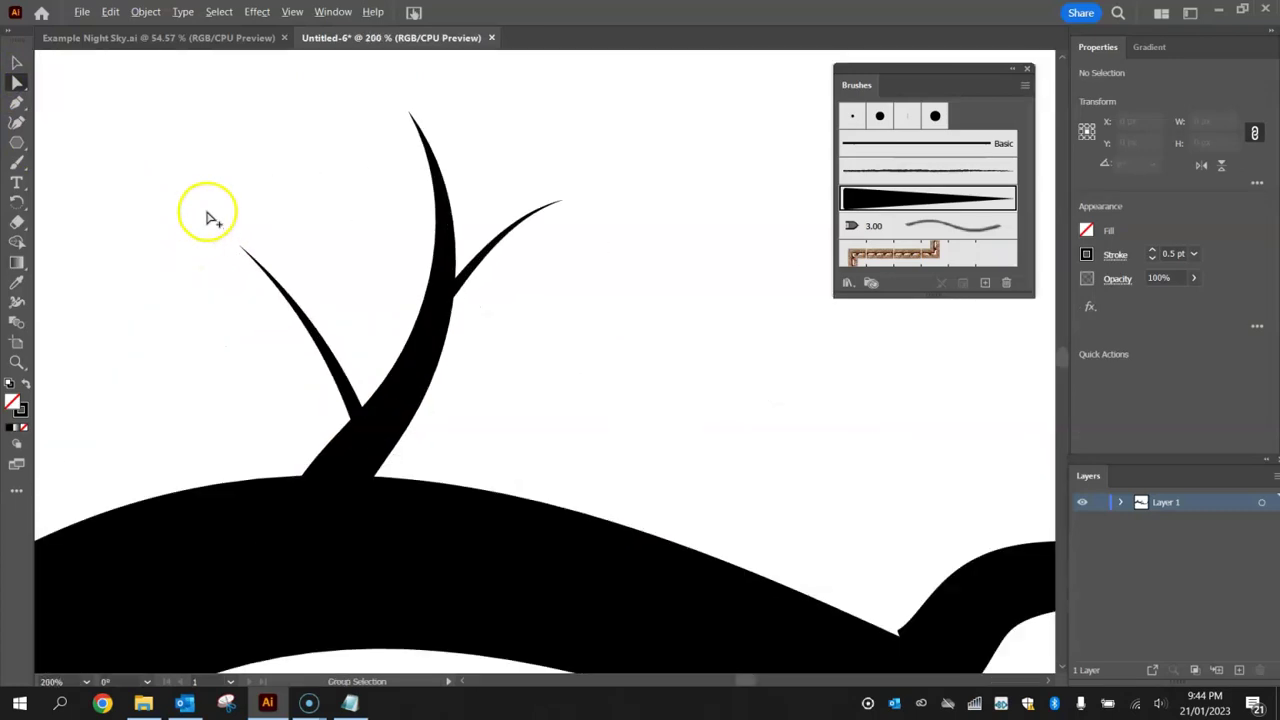
left_click_drag(797, 471, 340, 209)
left_click_drag(549, 394, 505, 390)
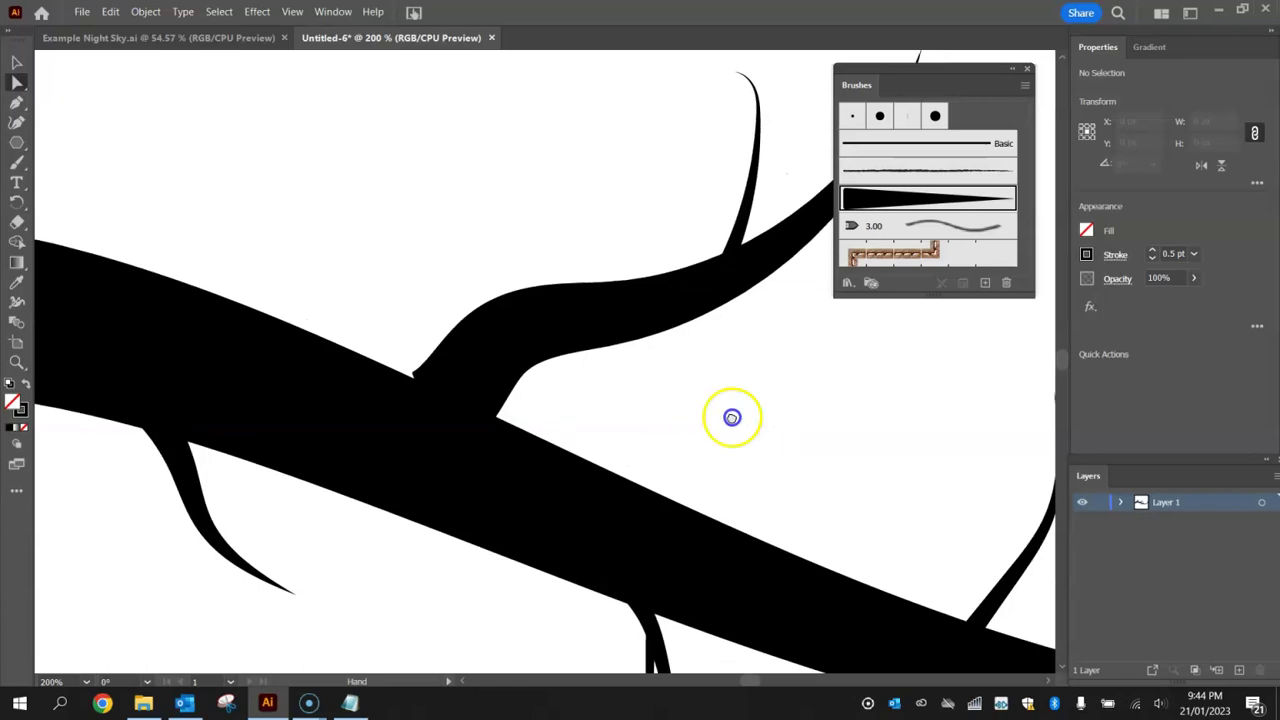
left_click_drag(731, 417, 586, 397)
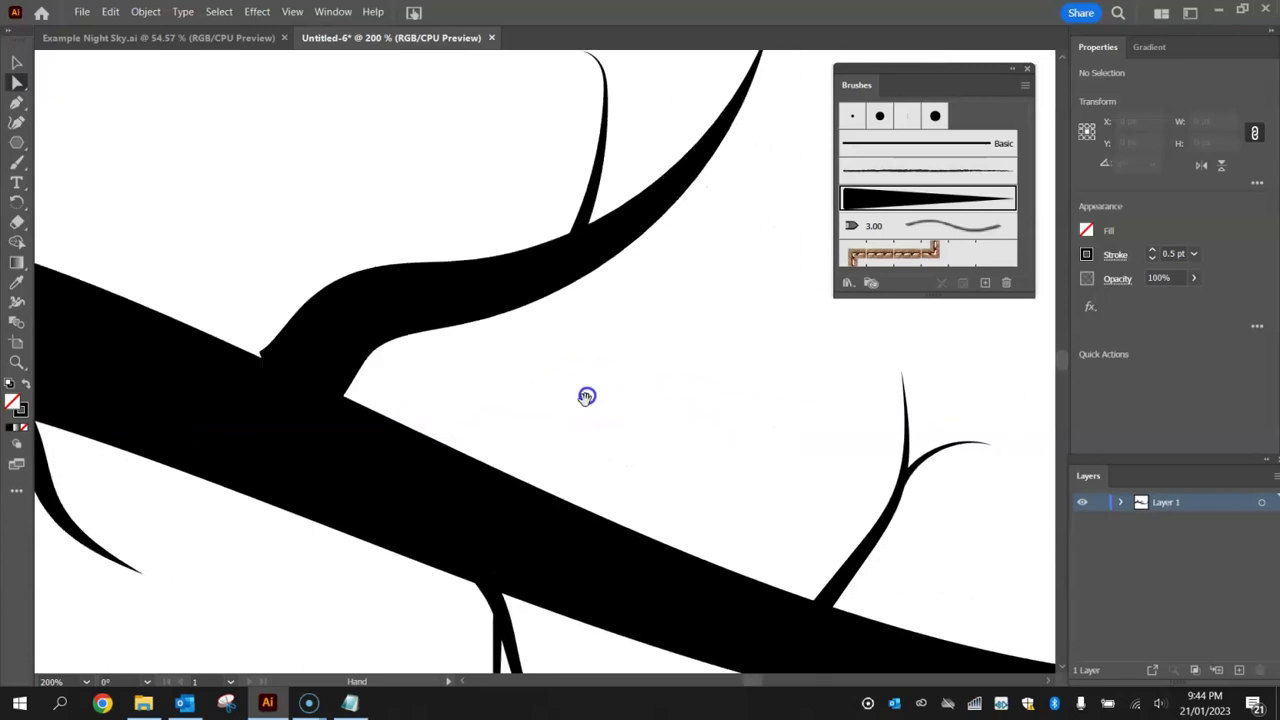
left_click(287, 392)
left_click(284, 393)
left_click_drag(285, 393, 271, 413)
Examine the remaining twig joints along the main branch for gaps or protruding corners.
key("space")
left_click_drag(720, 286, 383, 154)
left_click_drag(576, 355, 231, 434)
left_click_drag(651, 306, 709, 54)
left_click_drag(263, 380, 783, 389)
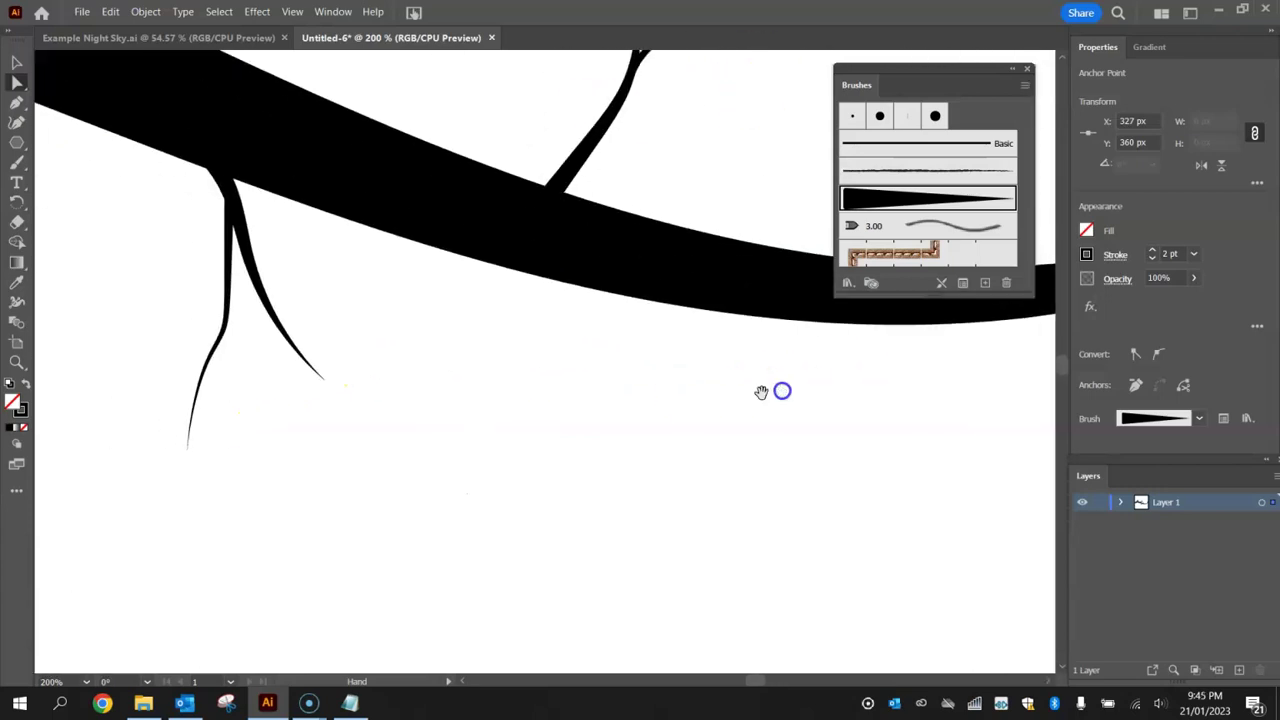
left_click_drag(171, 274, 666, 543)
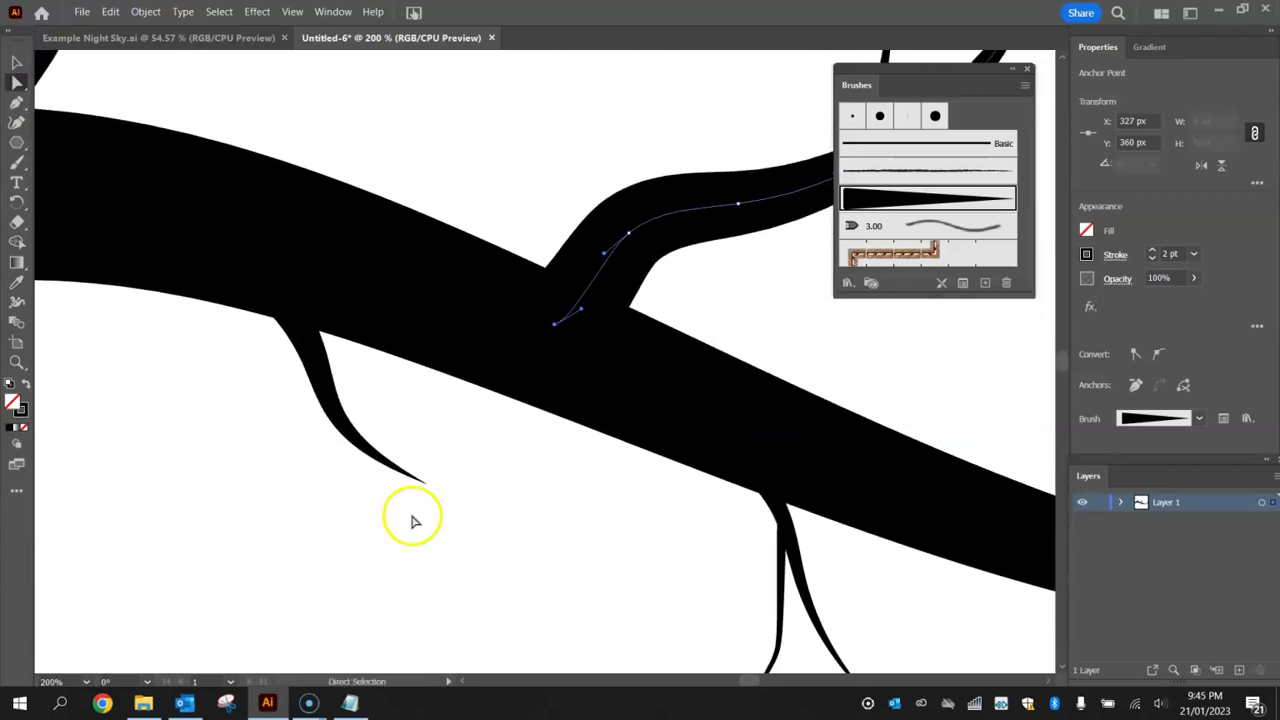
key("ctrl+0")
Close the Stroke panel and park the collapsed Brushes panel beside the artboard, leaving nothing selected.
key("a")
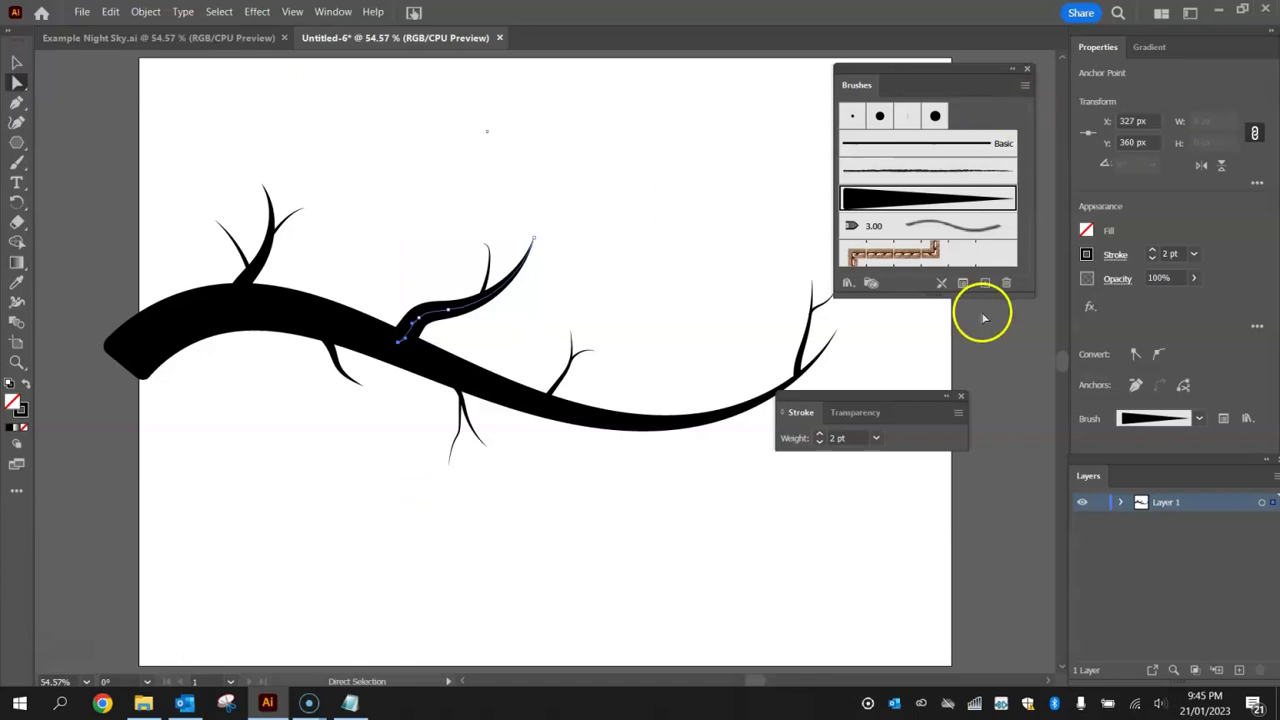
left_click(961, 398)
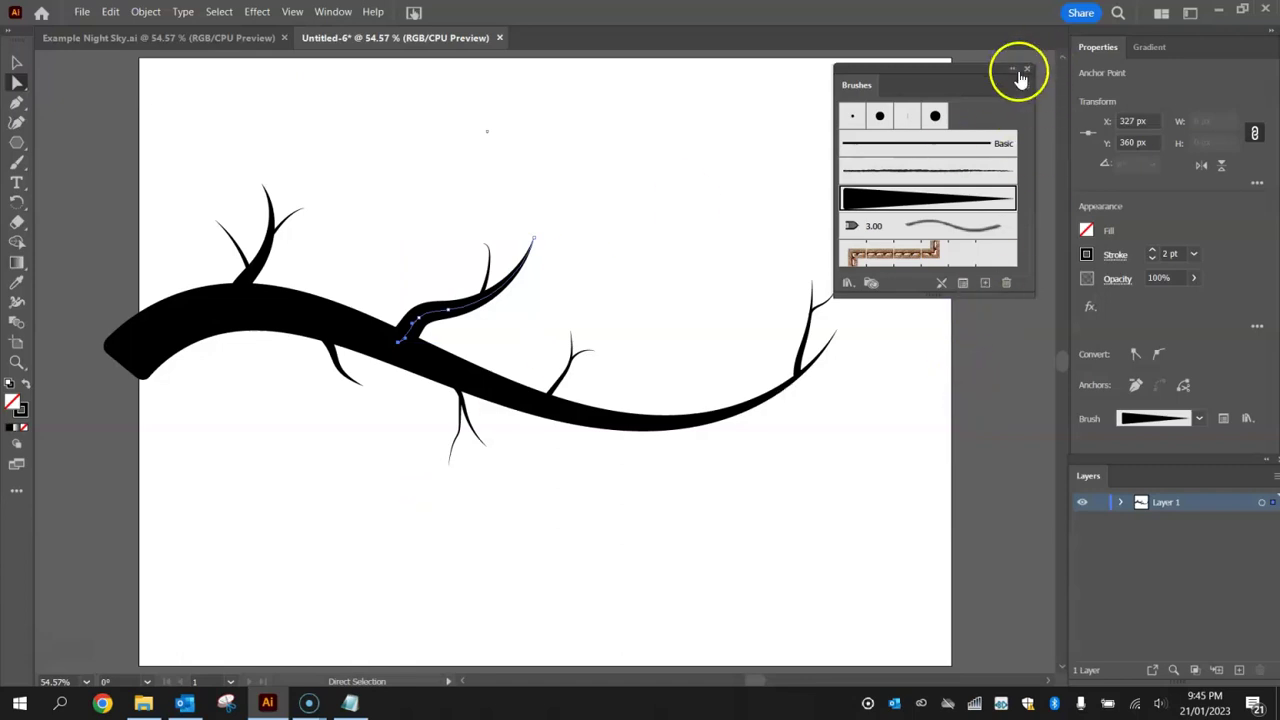
left_click(1013, 69)
left_click_drag(903, 72, 1000, 68)
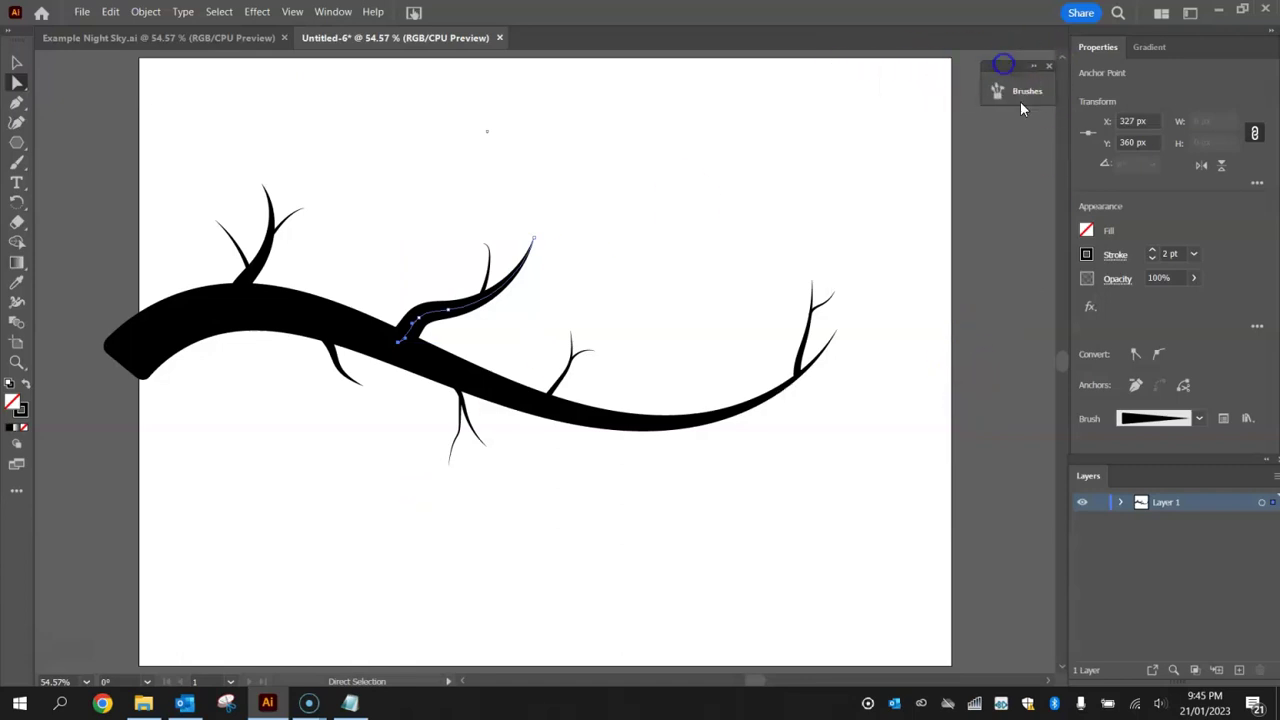
left_click(17, 62)
left_click(287, 110)
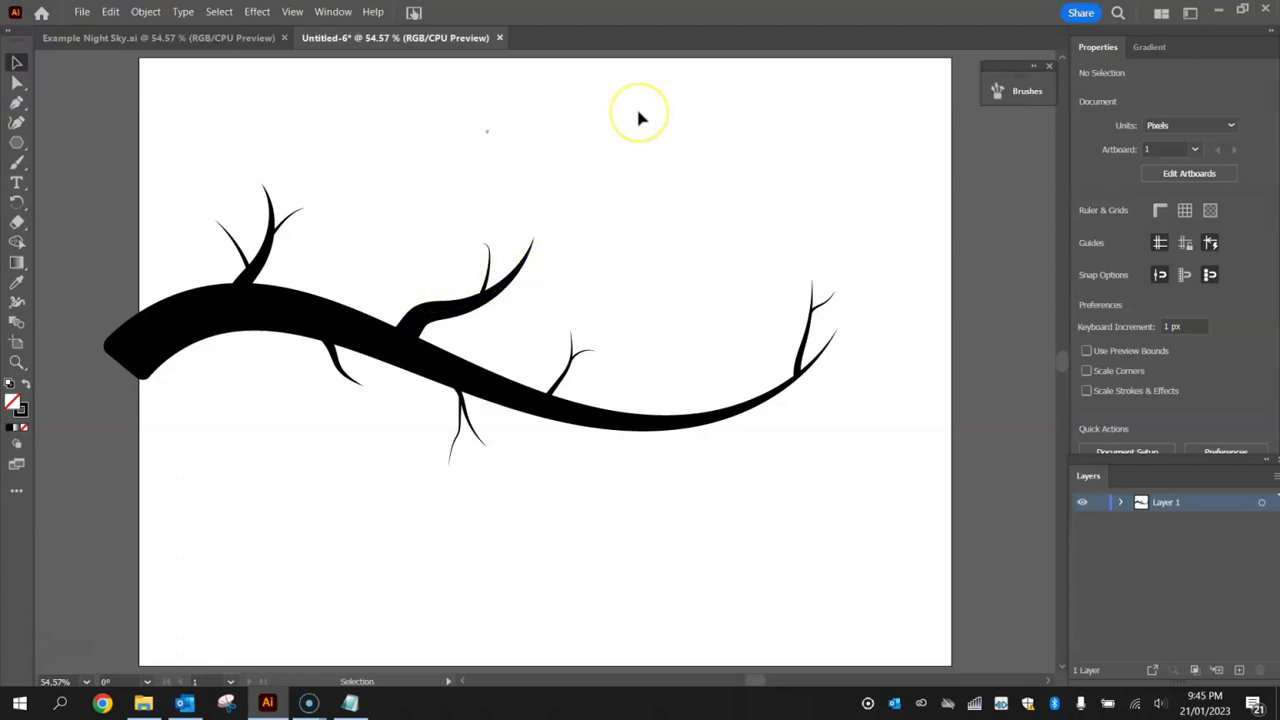
Draw a 54 by 27 px ellipse with black fill and no stroke in the empty area above the branch.
scroll(641, 118, "up", 2)
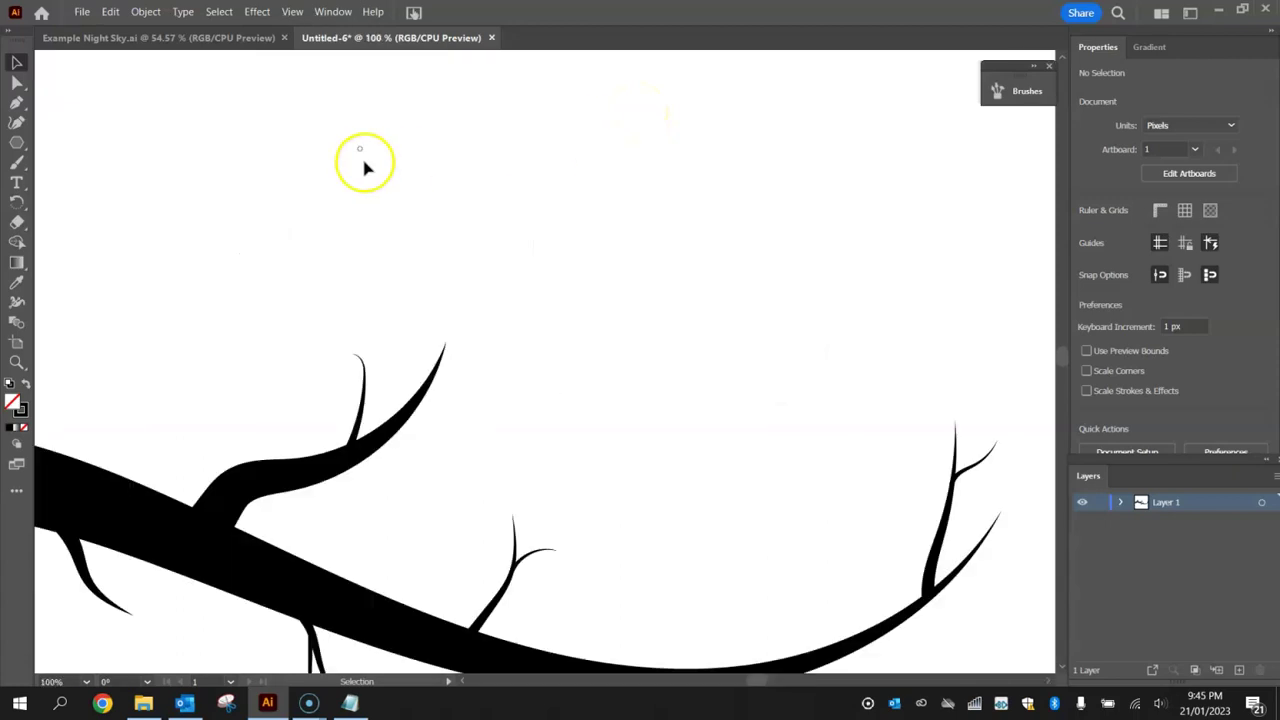
left_click_drag(18, 144, 91, 166)
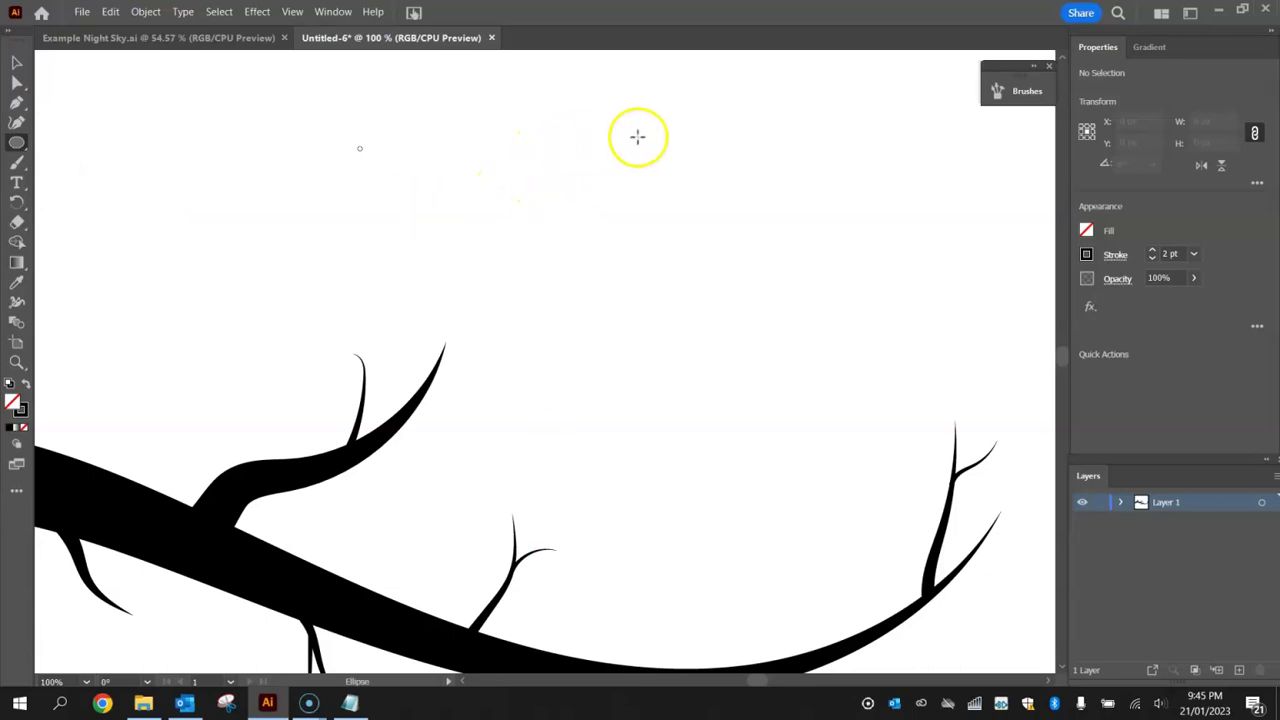
left_click(1086, 231)
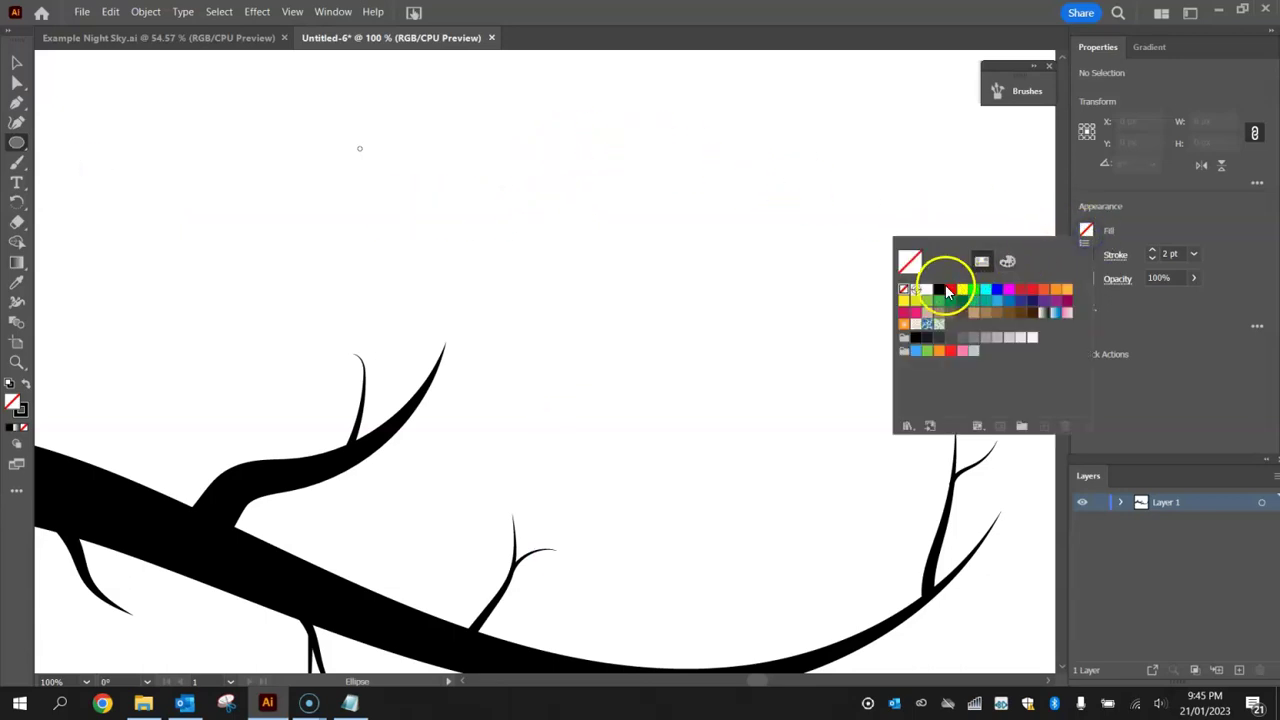
left_click(1086, 254)
left_click(906, 316)
left_click(1158, 210)
mouse_move(566, 155)
left_mouse_down()
mouse_move(606, 160)
mouse_move(609, 175)
left_mouse_up()
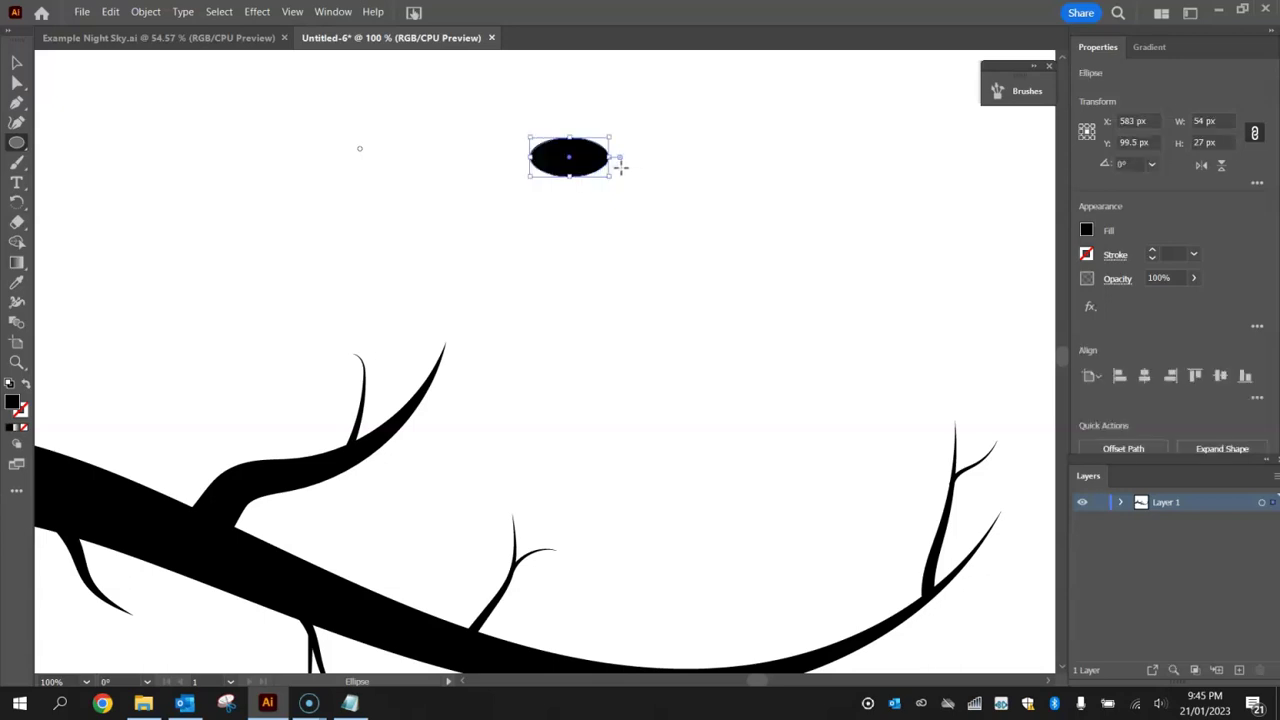
left_click(17, 83)
left_click(222, 112)
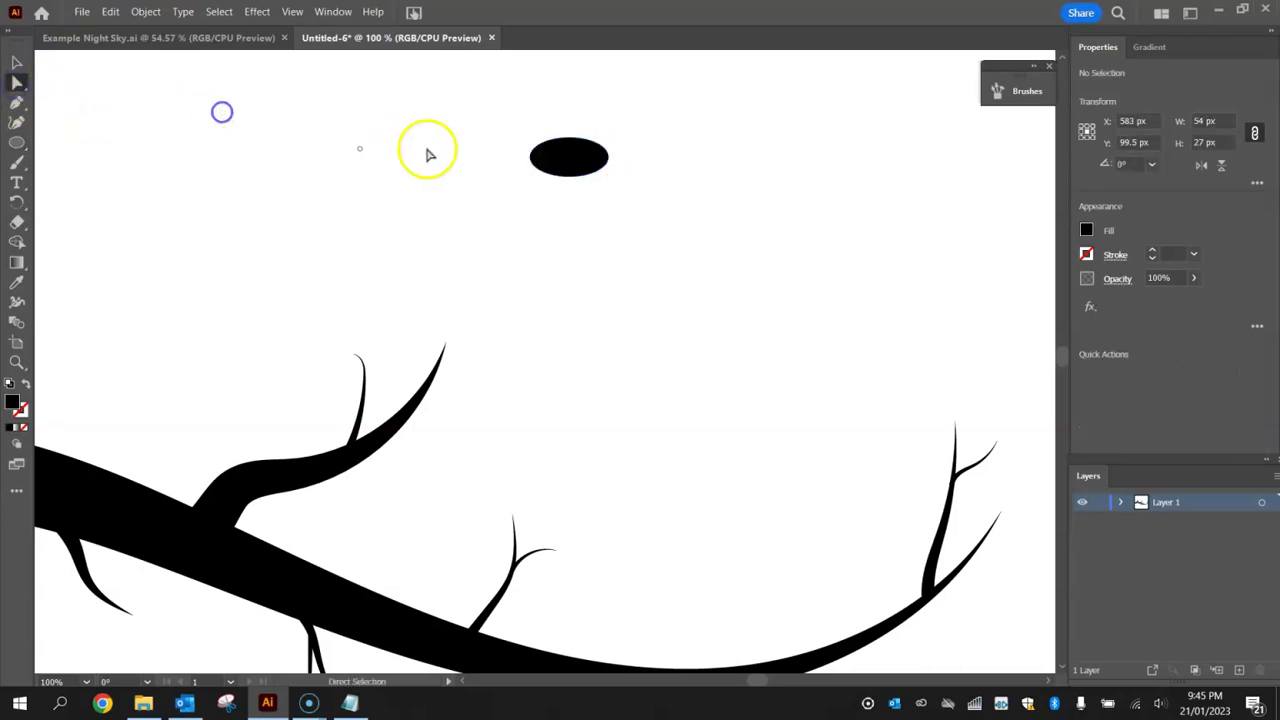
Convert the black ellipse's left and right anchor points to corners to form a pointed leaf shape.
scroll(557, 129, "up", 3)
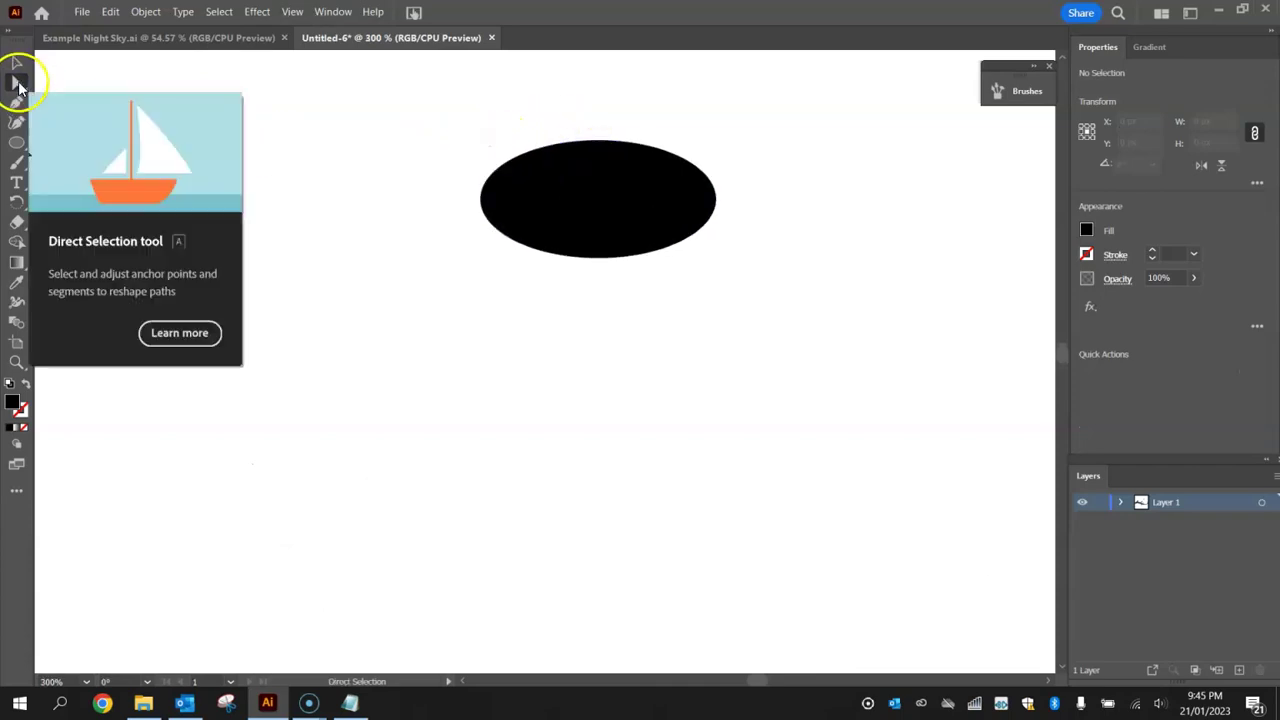
left_click(526, 166)
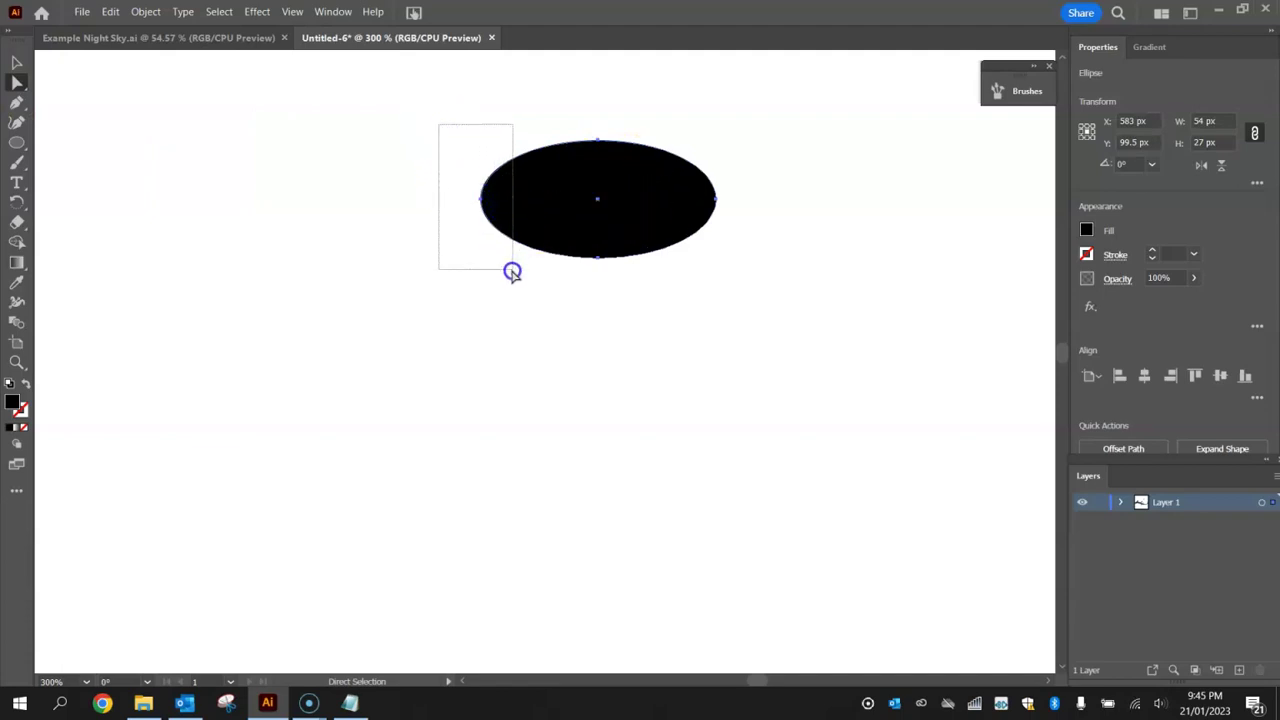
left_click_drag(512, 272, 510, 272)
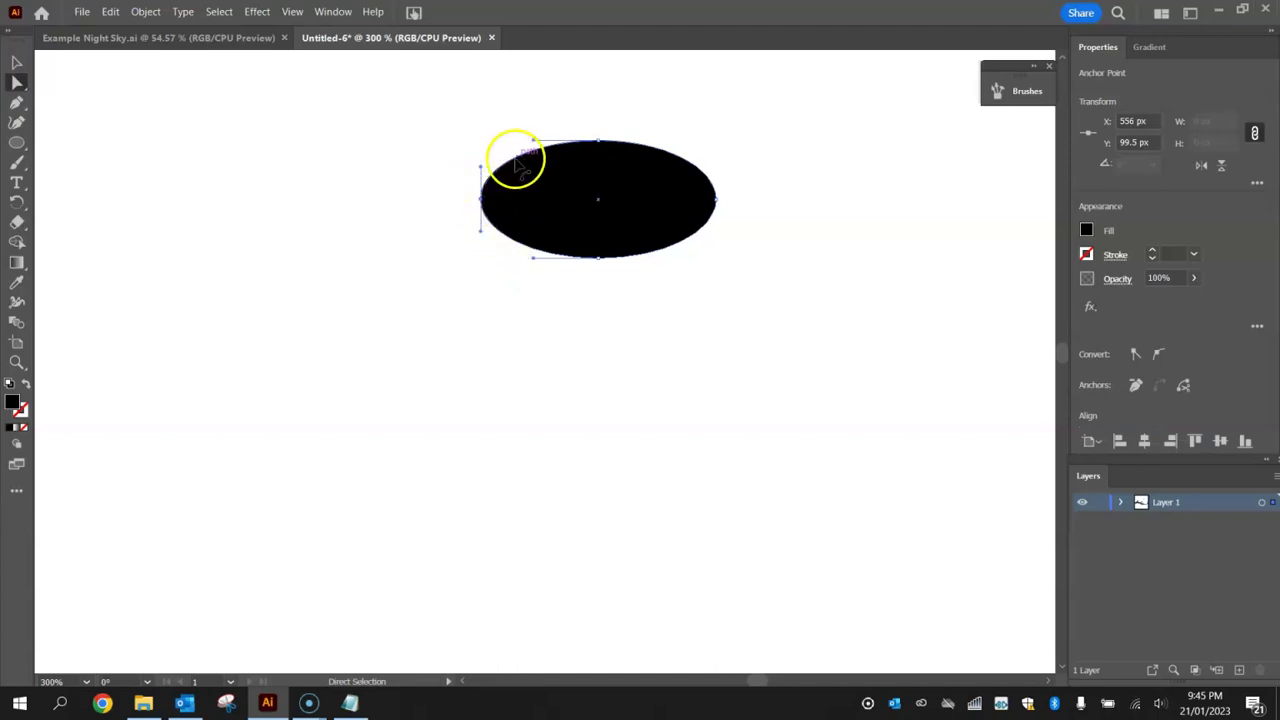
left_click_drag(446, 142, 519, 259)
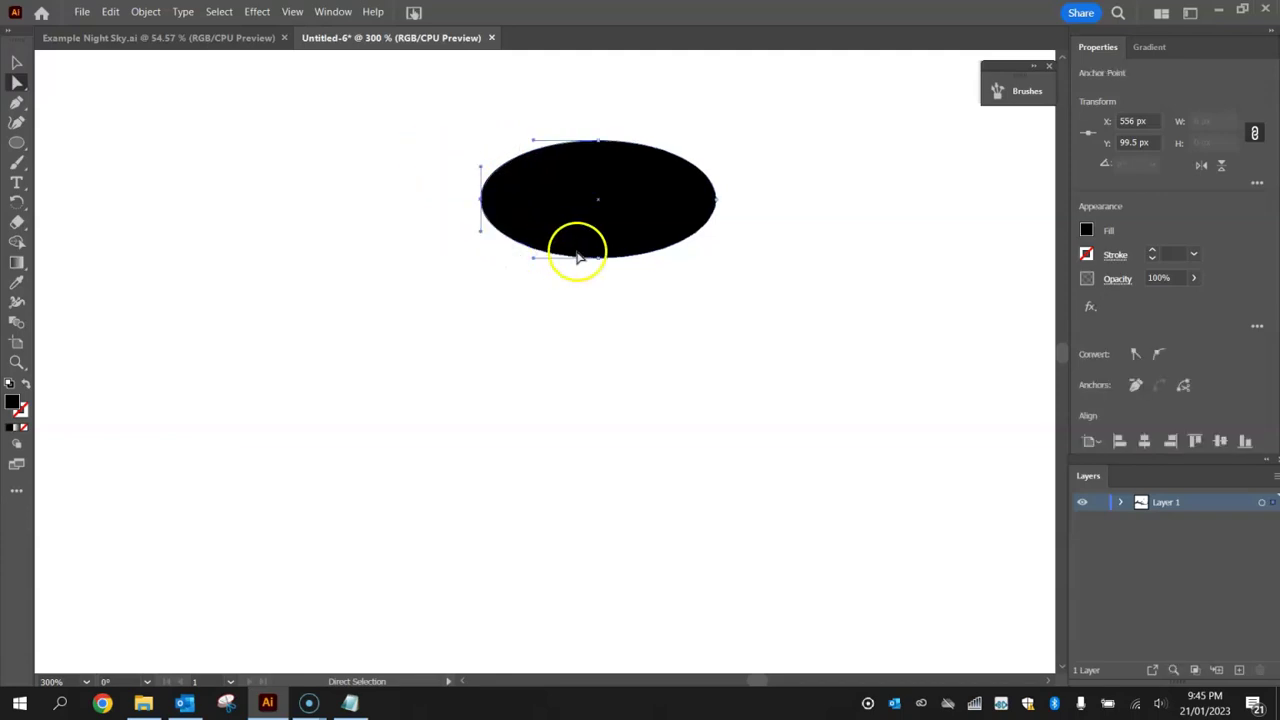
left_click(1134, 355)
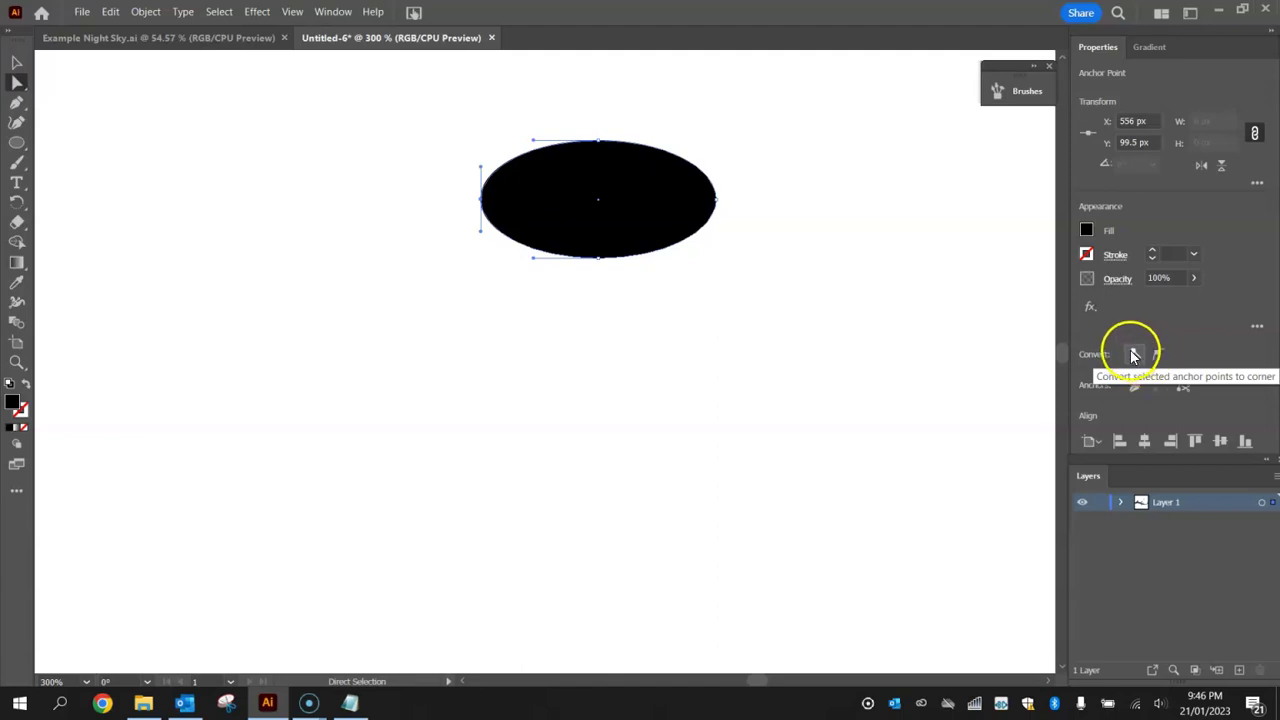
left_click(1134, 355)
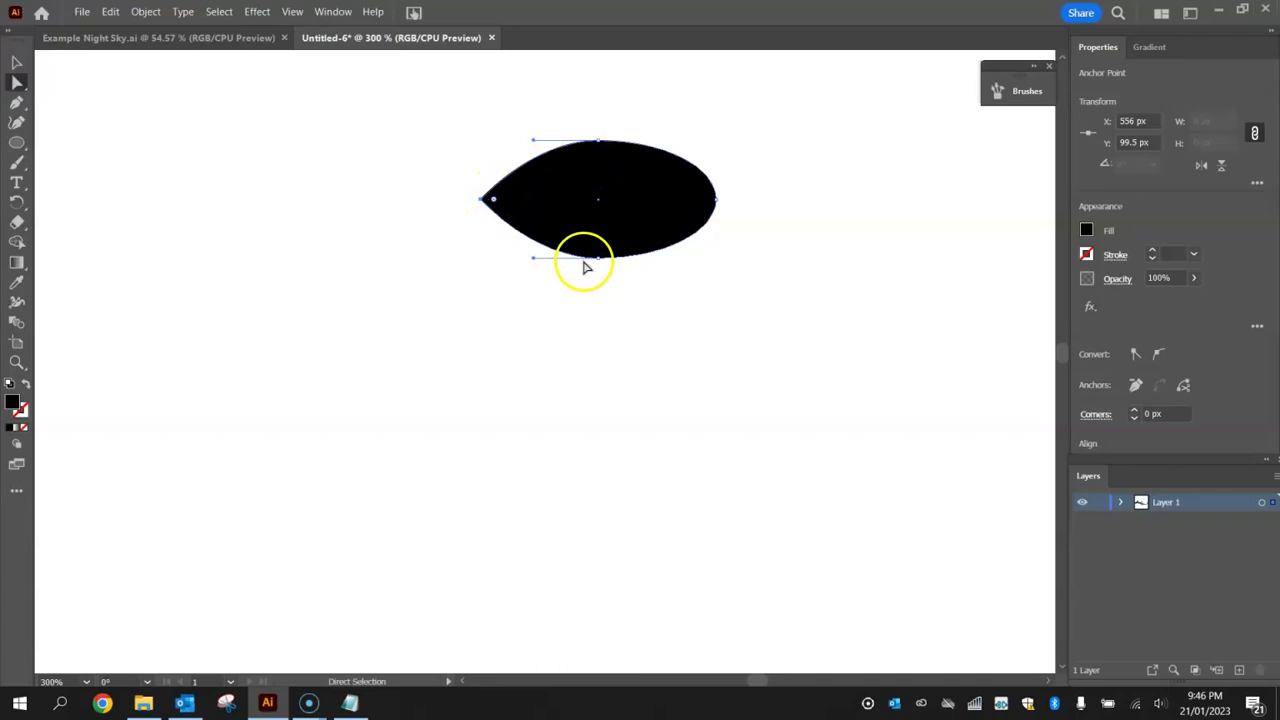
left_click_drag(766, 136, 692, 256)
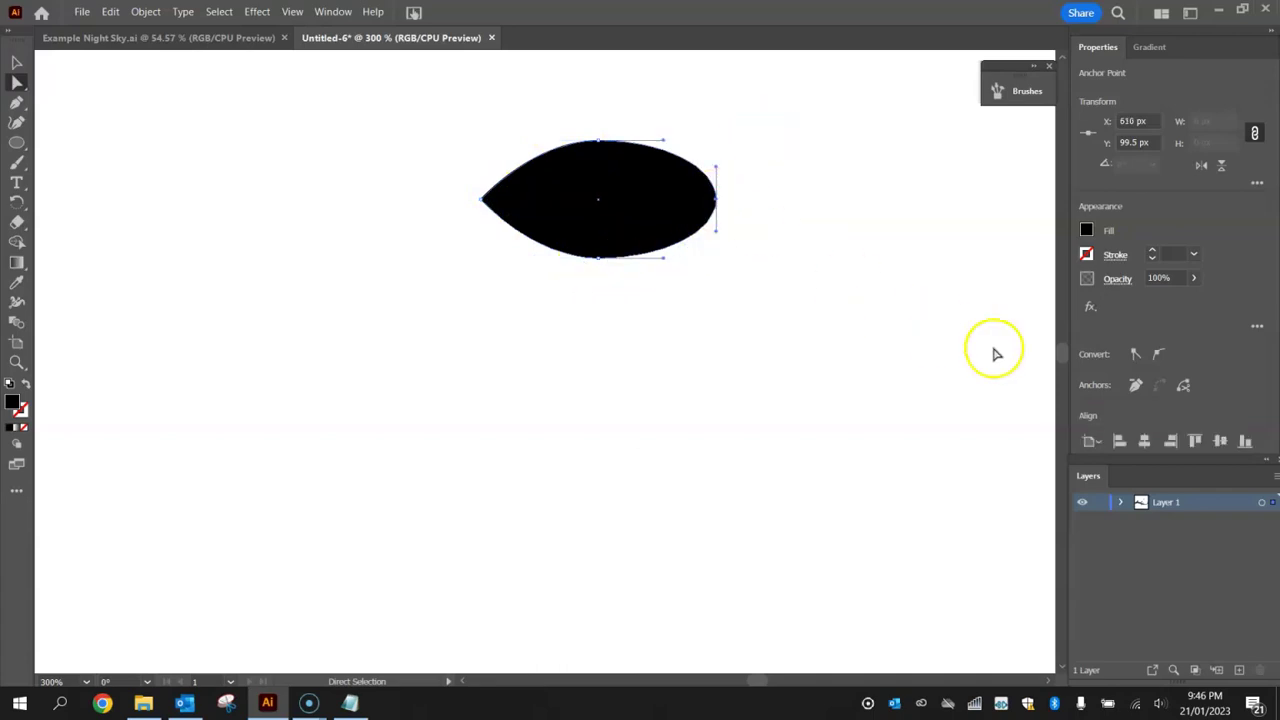
left_click(1134, 356)
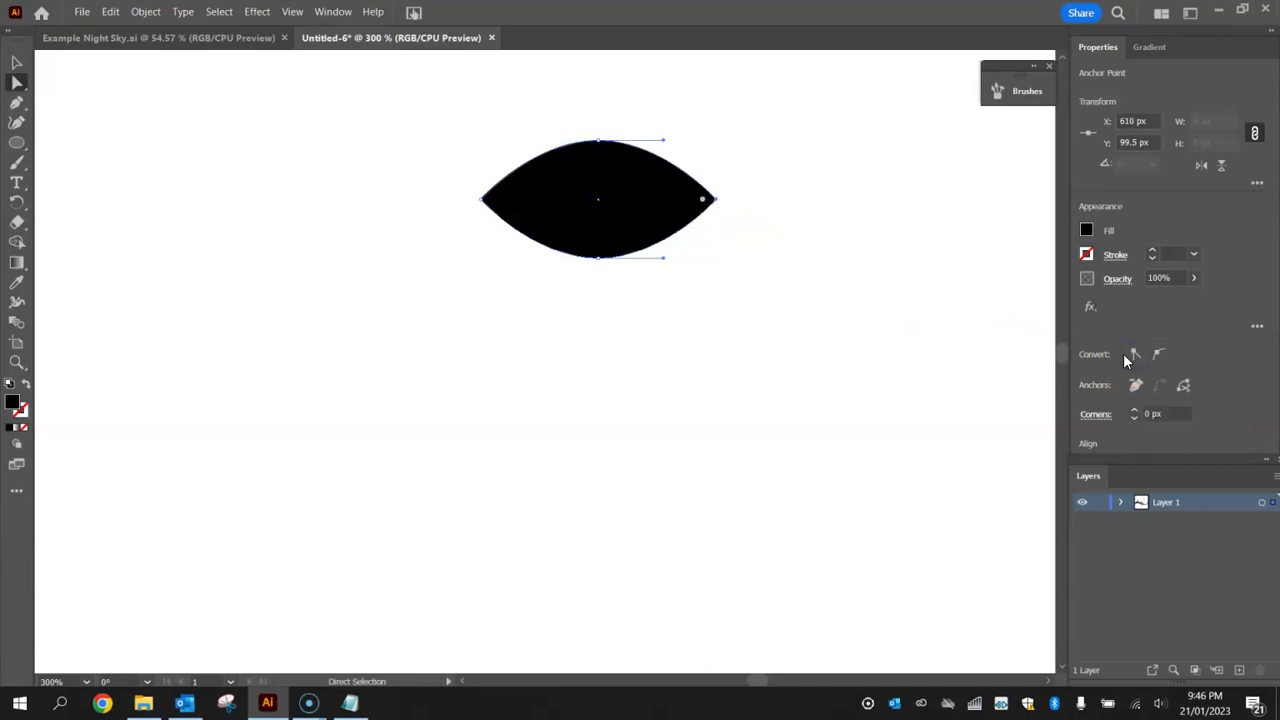
left_click(880, 266)
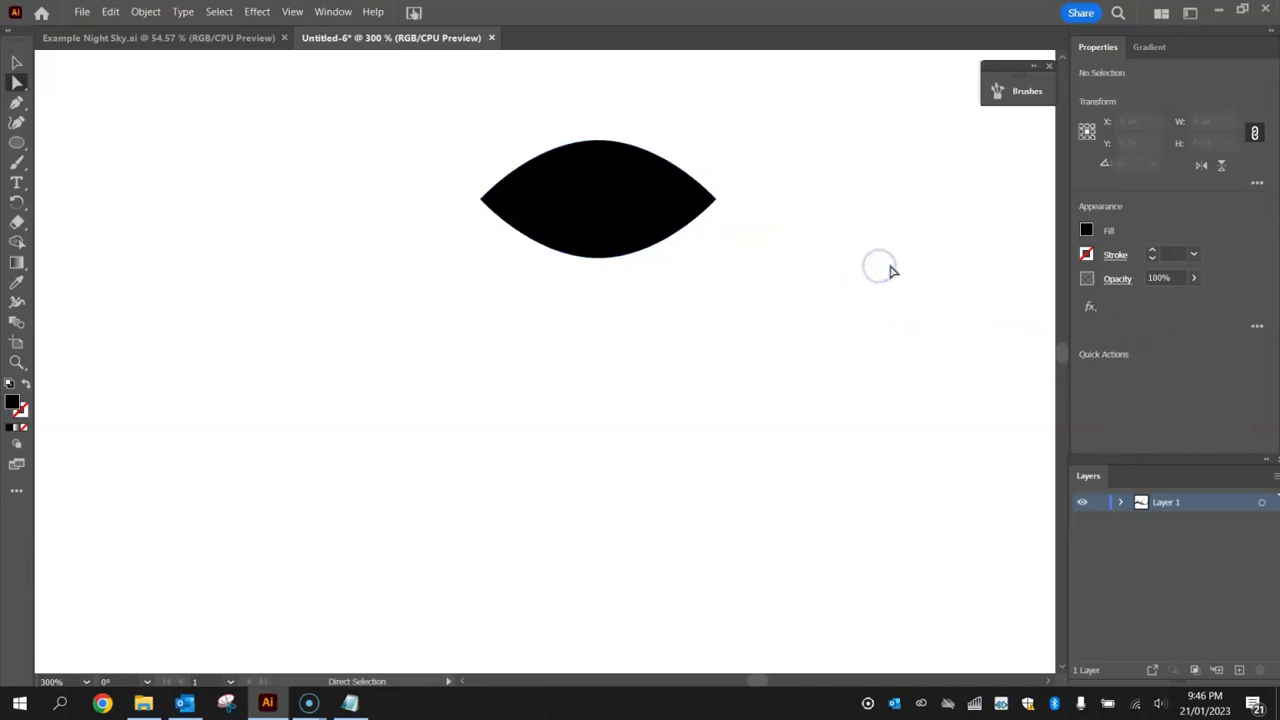
Shift the leaf's top and bottom anchor points together 10 px to the left to make one end rounder.
left_click(660, 187)
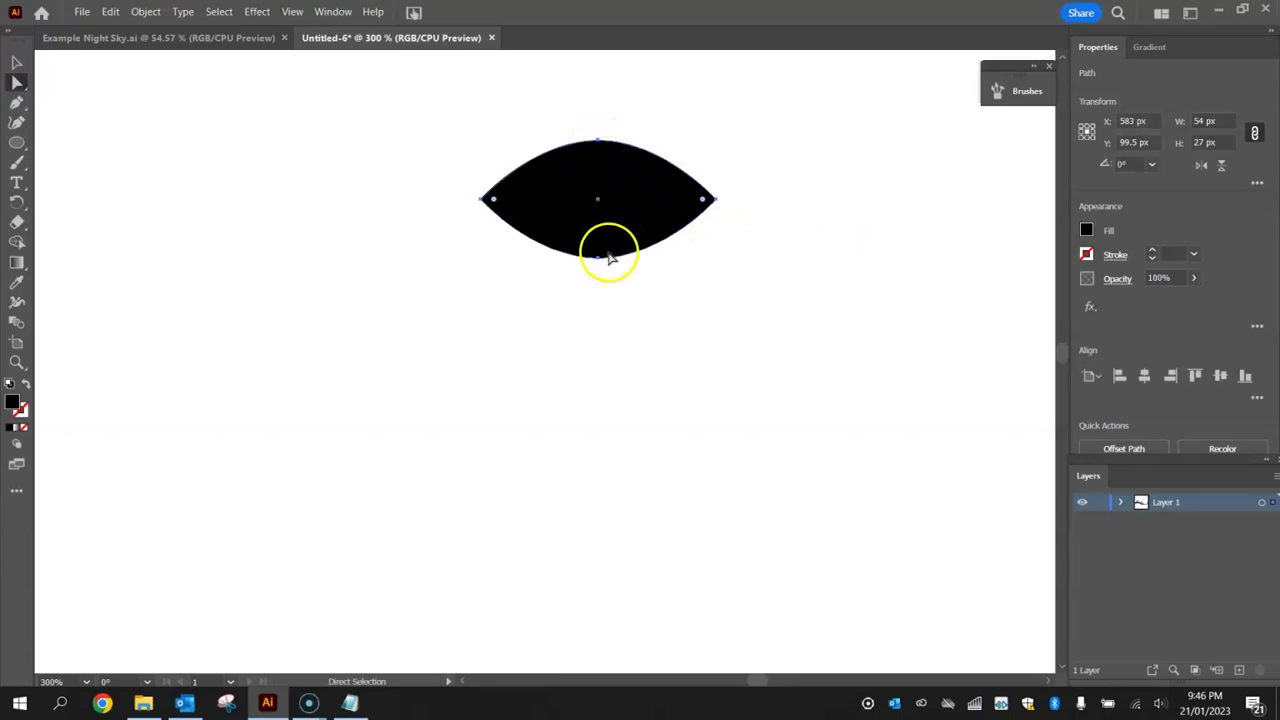
left_click(575, 113)
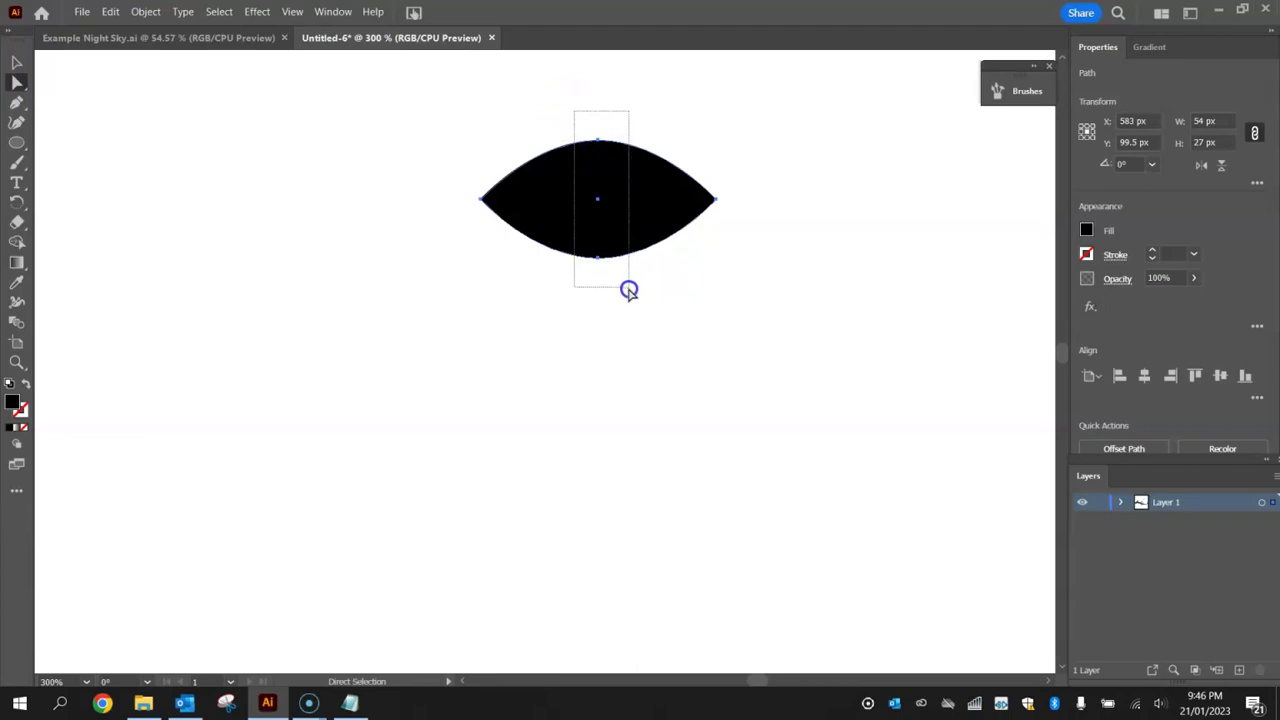
left_click_drag(629, 290, 629, 289)
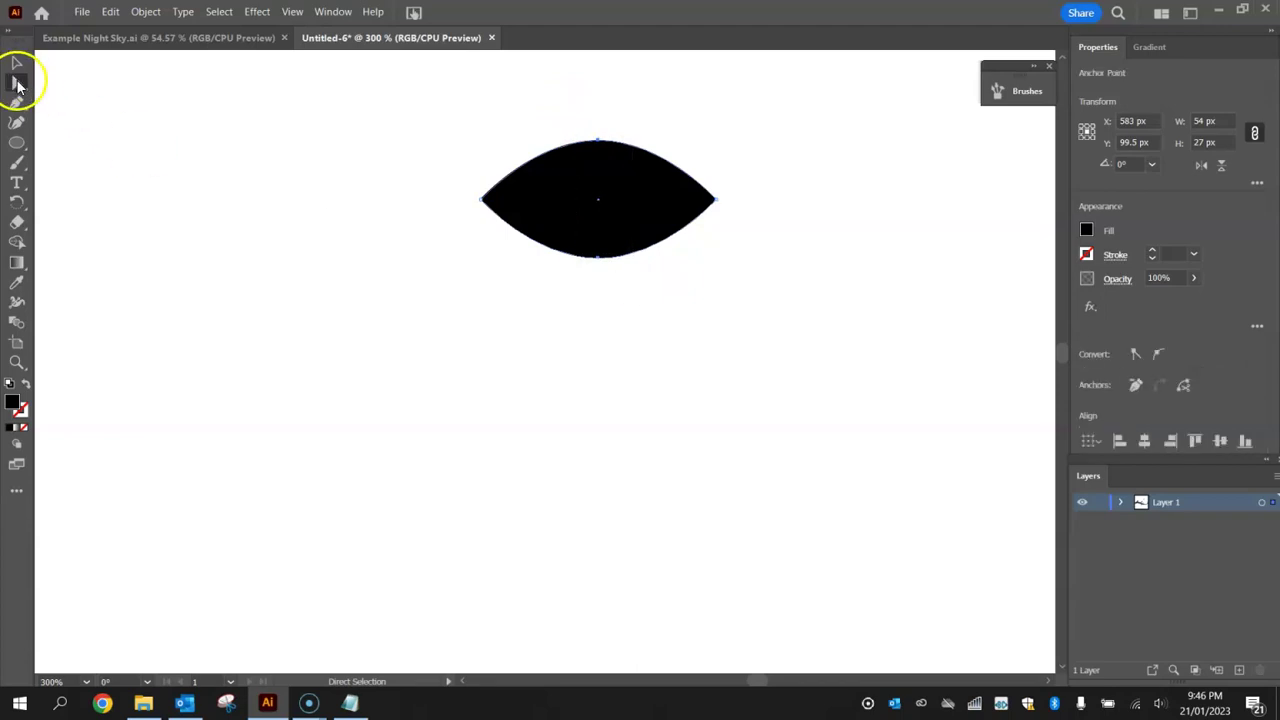
left_click_drag(577, 120, 607, 220)
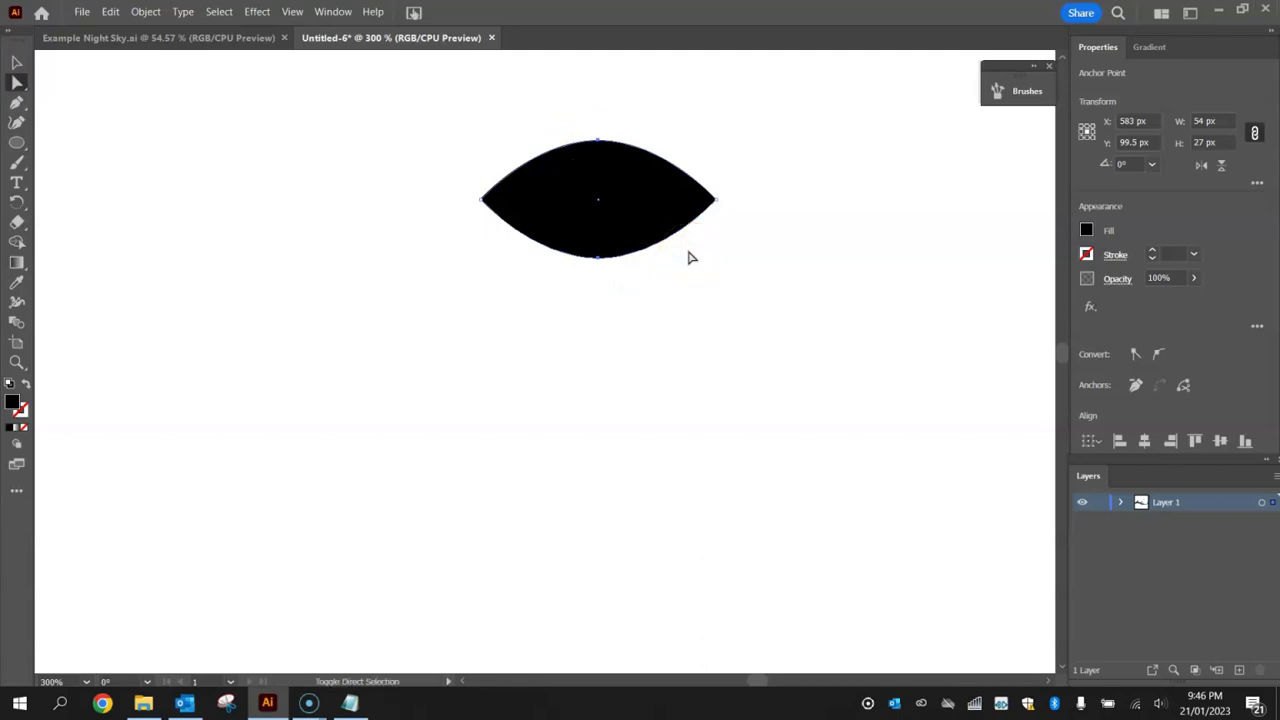
key("shift+Left")
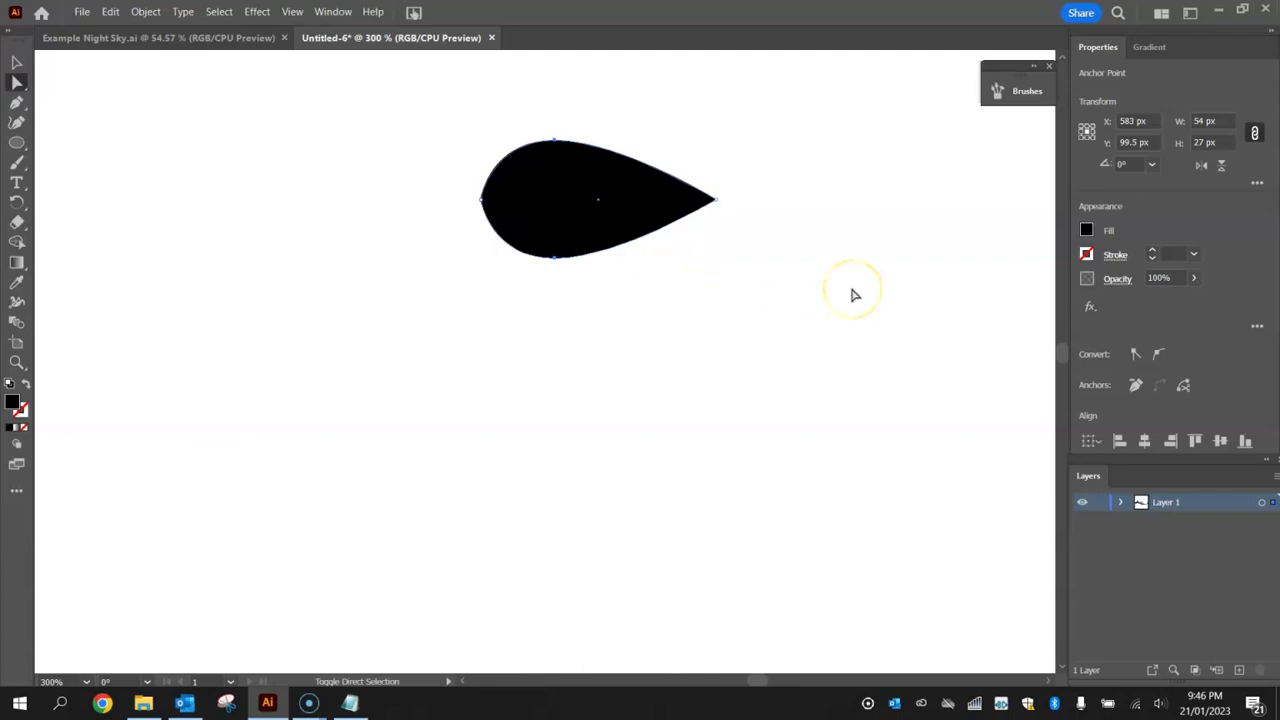
key("ctrl+z")
key("ctrl+shift+z")
key("ctrl+z")
key("ctrl+shift+z")
left_click(845, 288)
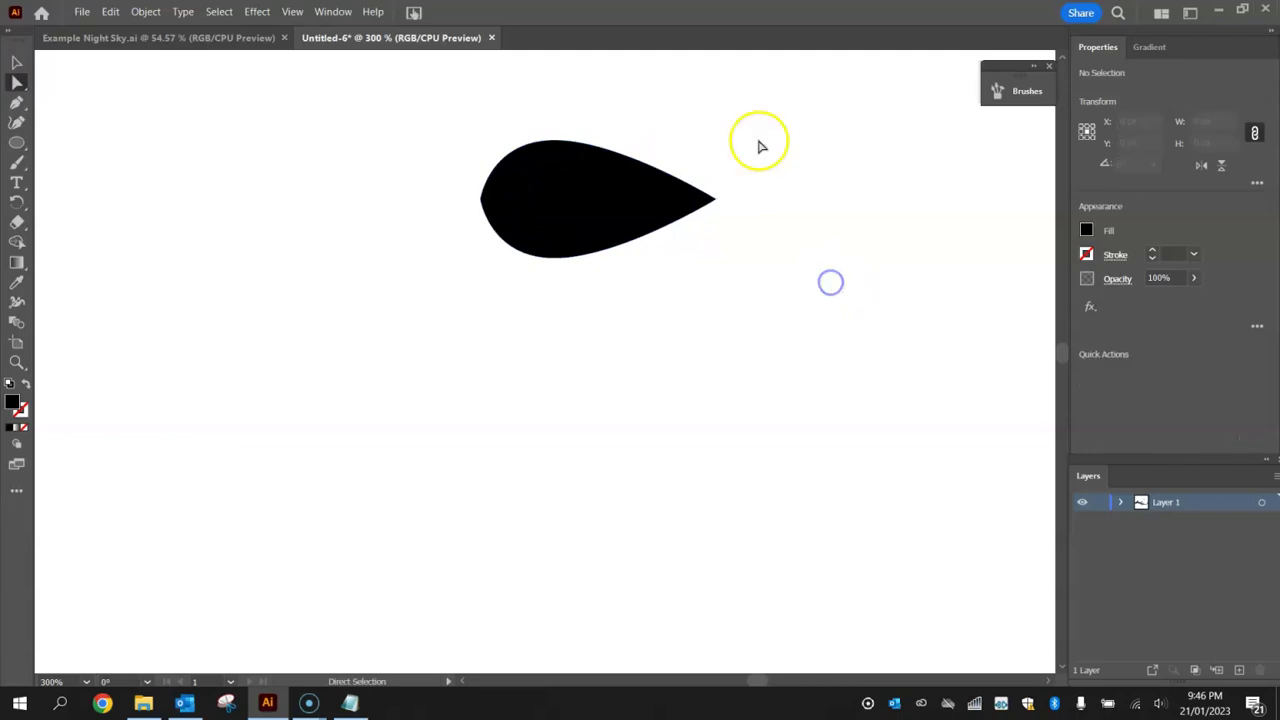
Pull the anchor point at the leaf's left tip about 4 px outward to lengthen the rounded end.
left_click(481, 200)
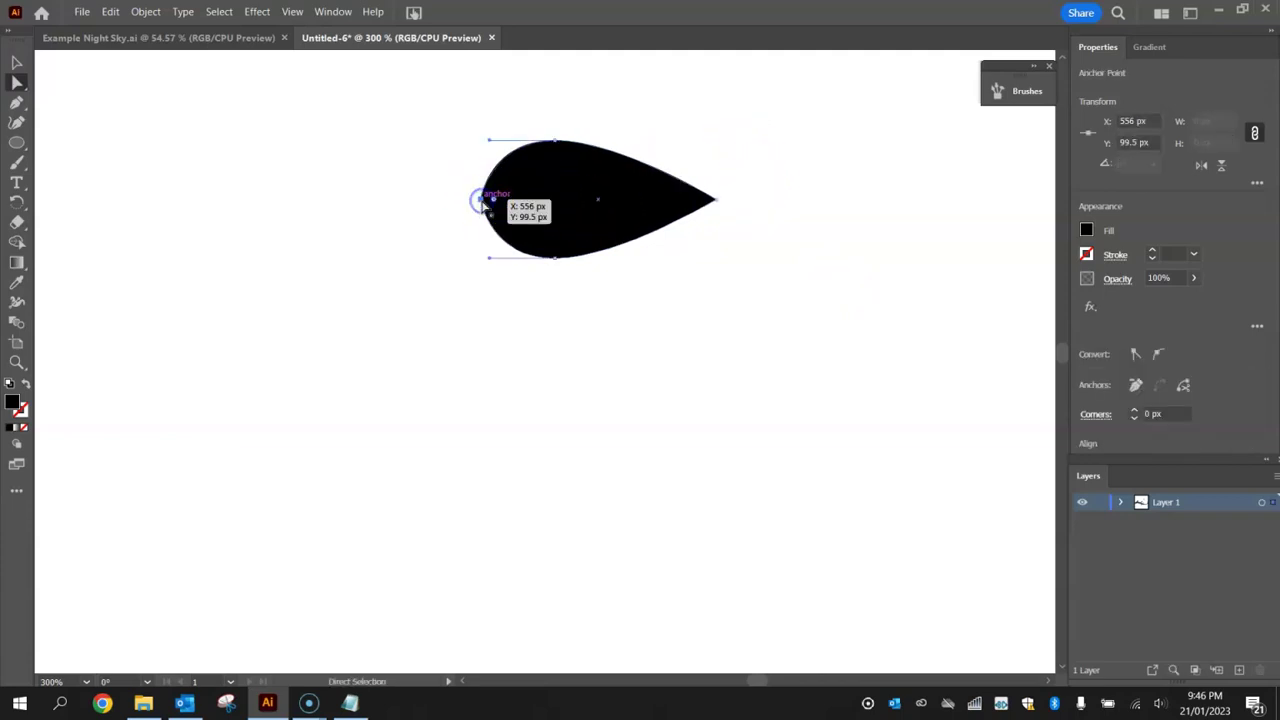
left_click(619, 308)
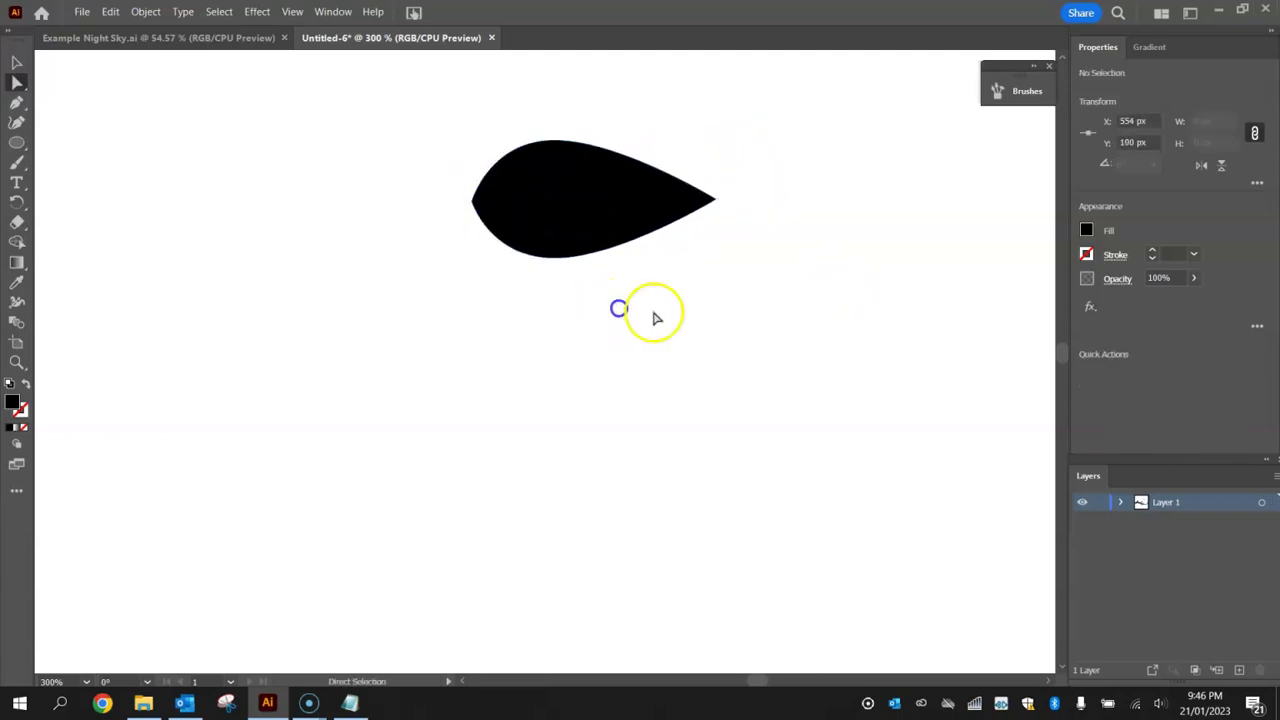
left_click(474, 200)
left_click_drag(472, 200, 463, 201)
left_click(680, 391)
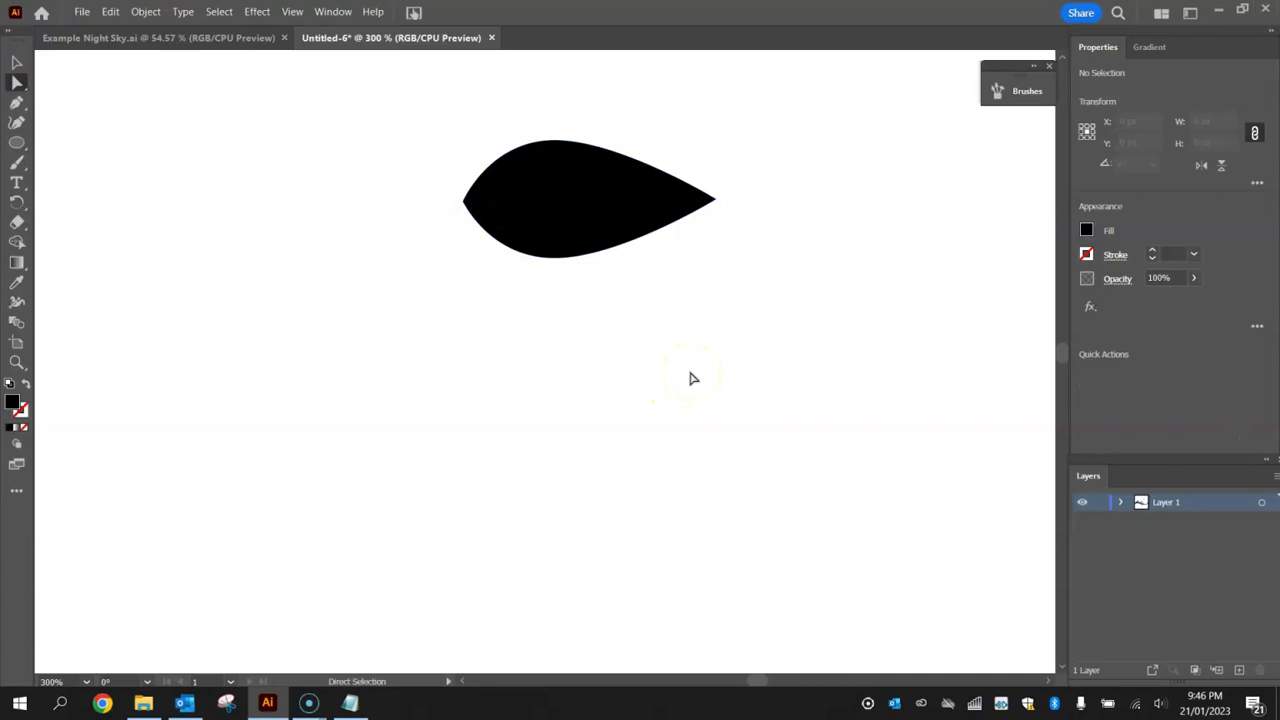
Draw a 28 by 2 px black rectangle as a stem left of the leaf and align both shapes' vertical centres.
left_click(19, 146)
left_click(100, 143)
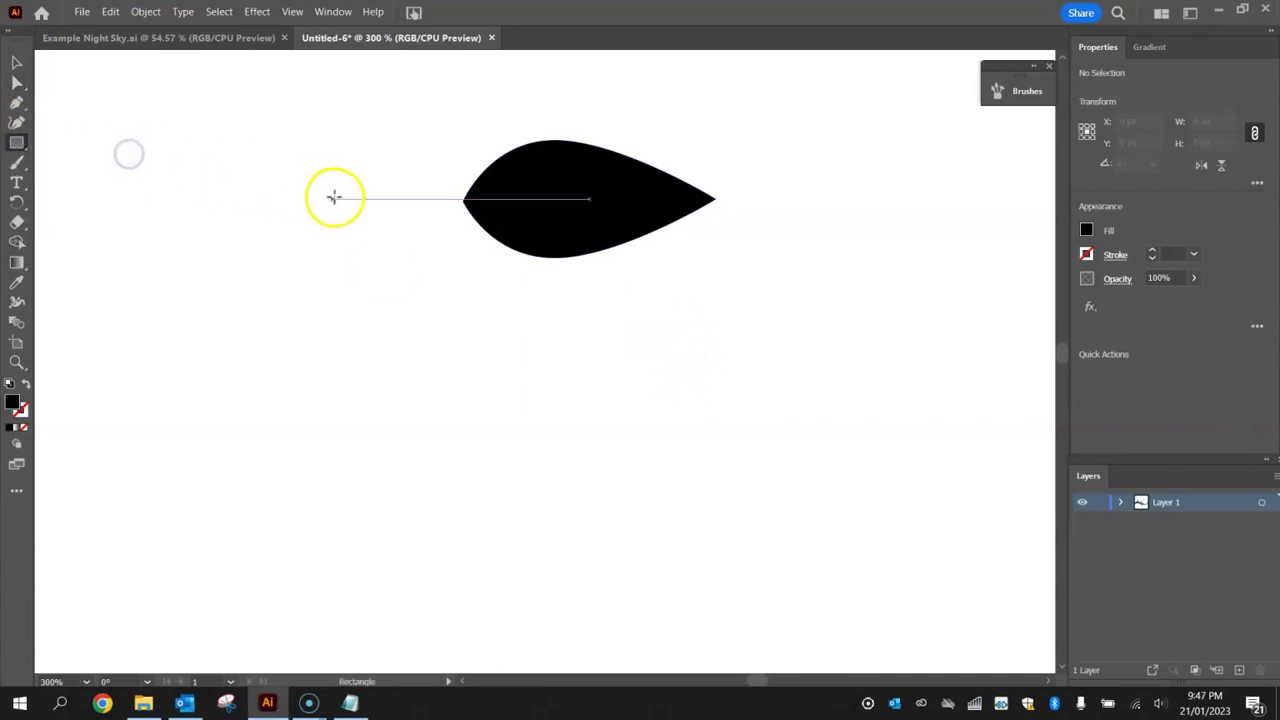
mouse_move(277, 189)
left_mouse_down()
mouse_move(332, 207)
mouse_move(400, 197)
left_mouse_up()
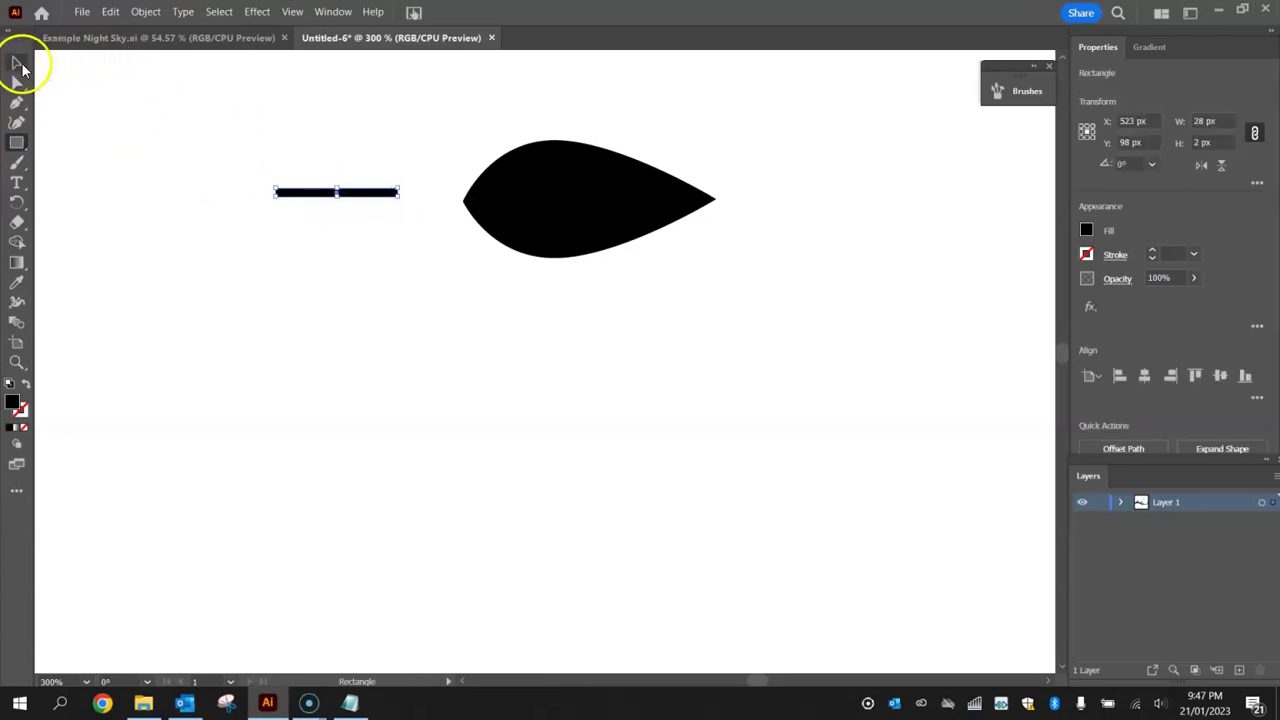
left_click_drag(364, 150, 608, 255)
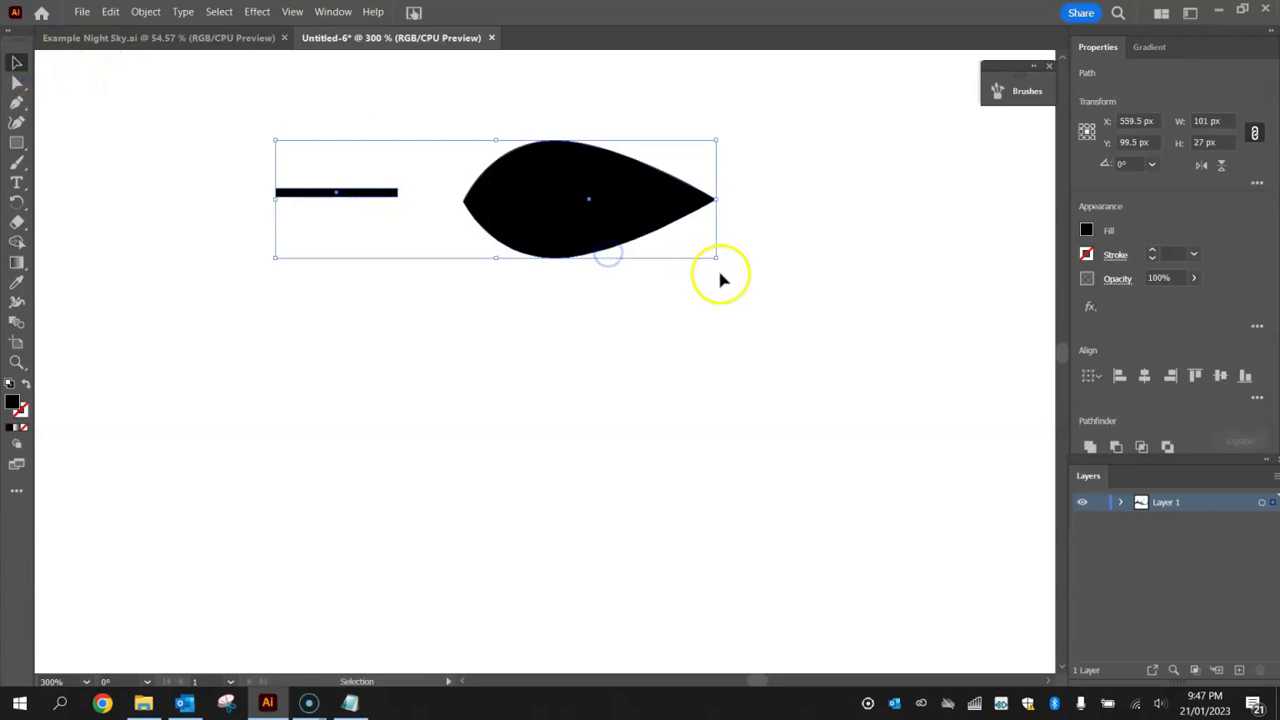
left_click(1221, 378)
left_click(542, 316)
Move the stem 18 px right so that its end overlaps the leaf's base.
left_click(388, 197)
key("Right")
key("Right")
key("Right")
key("Right")
key("Right")
key("Right")
key("Right")
key("Right")
key("Right")
key("Right")
key("Right")
key("Right")
key("Right")
key("Right")
key("Right")
key("Right")
key("Right")
key("Right")
key("Right")
key("Right")
key("Right")
key("Right")
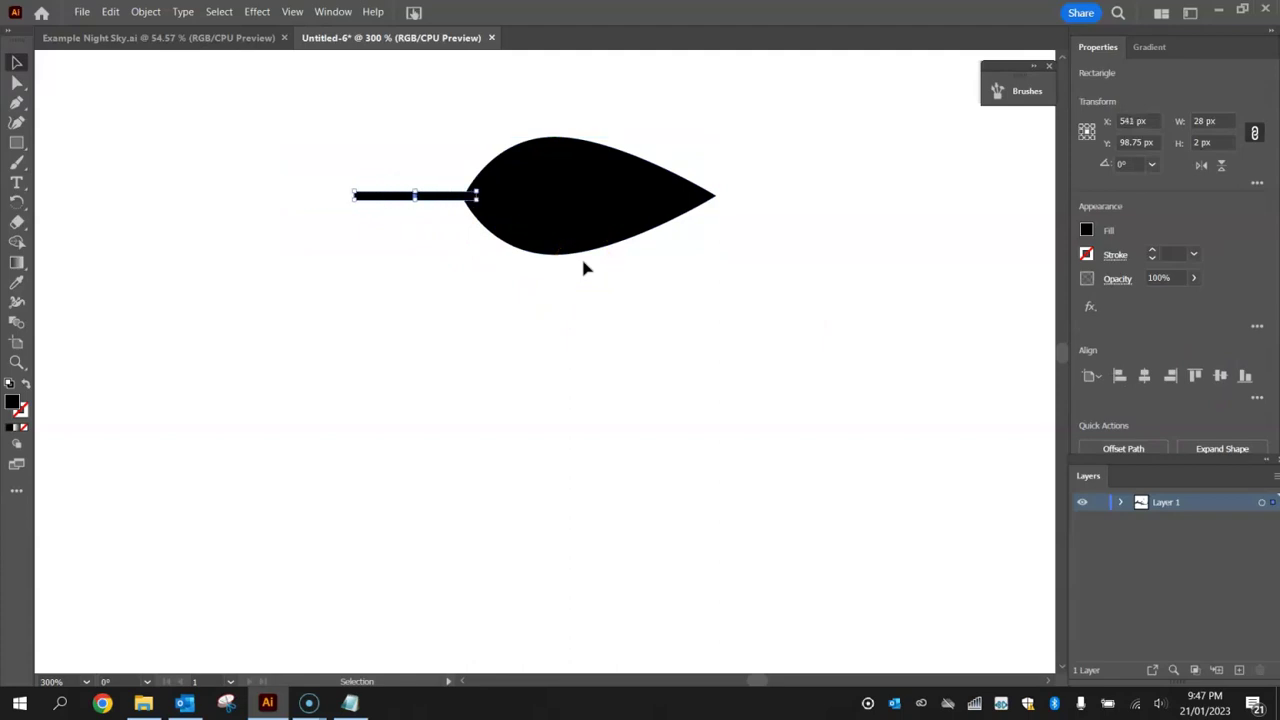
left_click(643, 317)
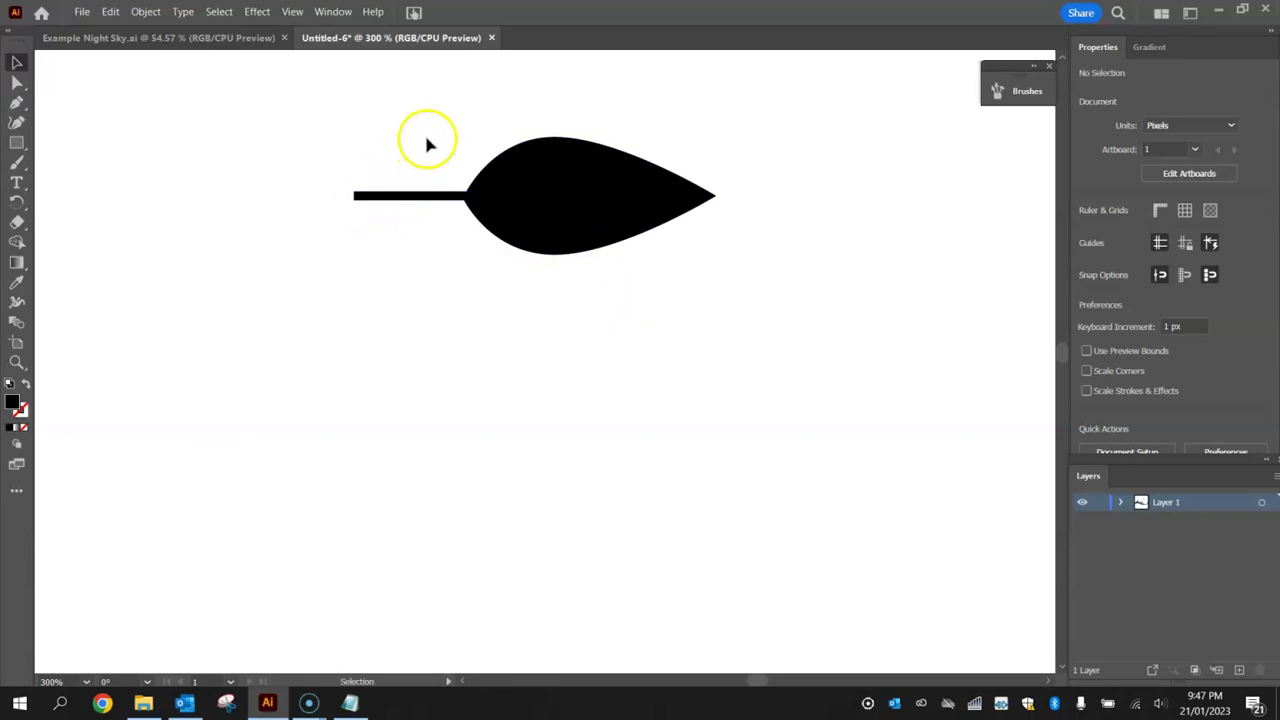
Duplicate the leaf together with its stem directly below the original.
left_click_drag(383, 110, 565, 265)
key("a")
key("v")
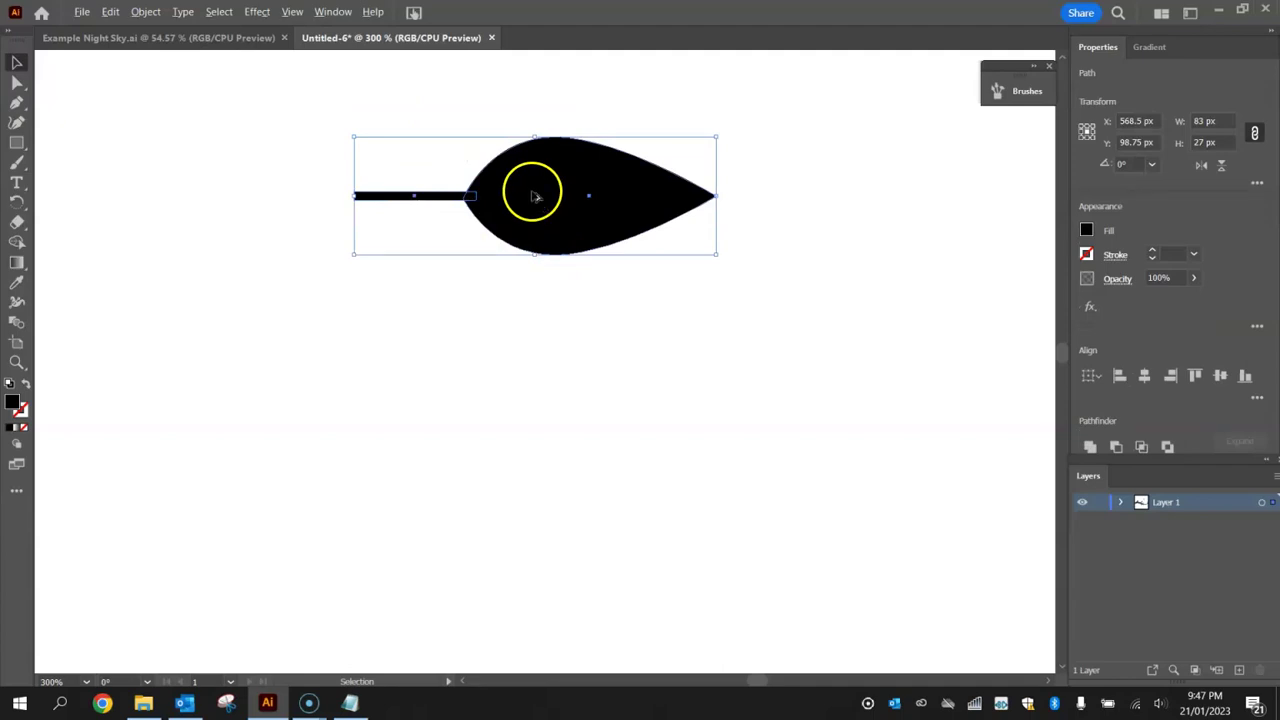
left_click_drag(529, 177, 533, 309)
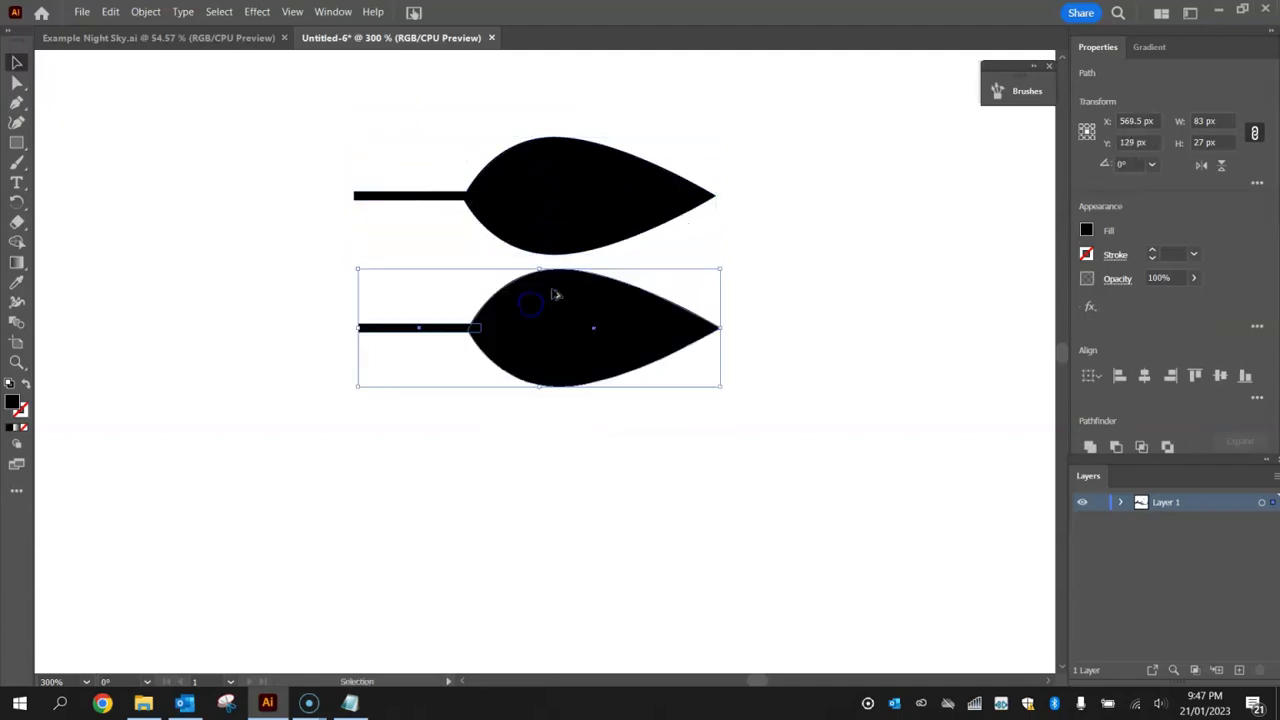
Shrink the leaf copy, rotate it about 46° upward and attach it to the upper side of the original stem.
left_click_drag(720, 270, 466, 279)
left_click_drag(480, 337, 470, 120)
left_click(631, 93)
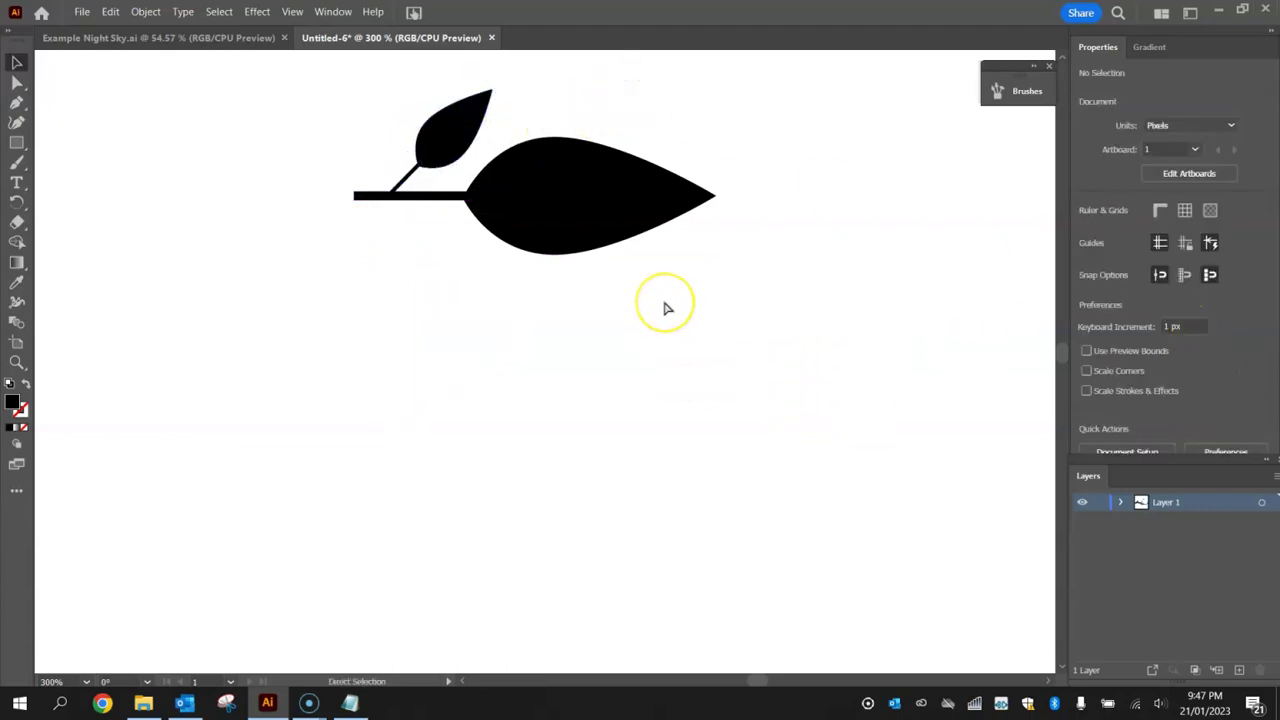
Create a new brush of type Art Brush from both leaves and their stems.
key("ctrl+0")
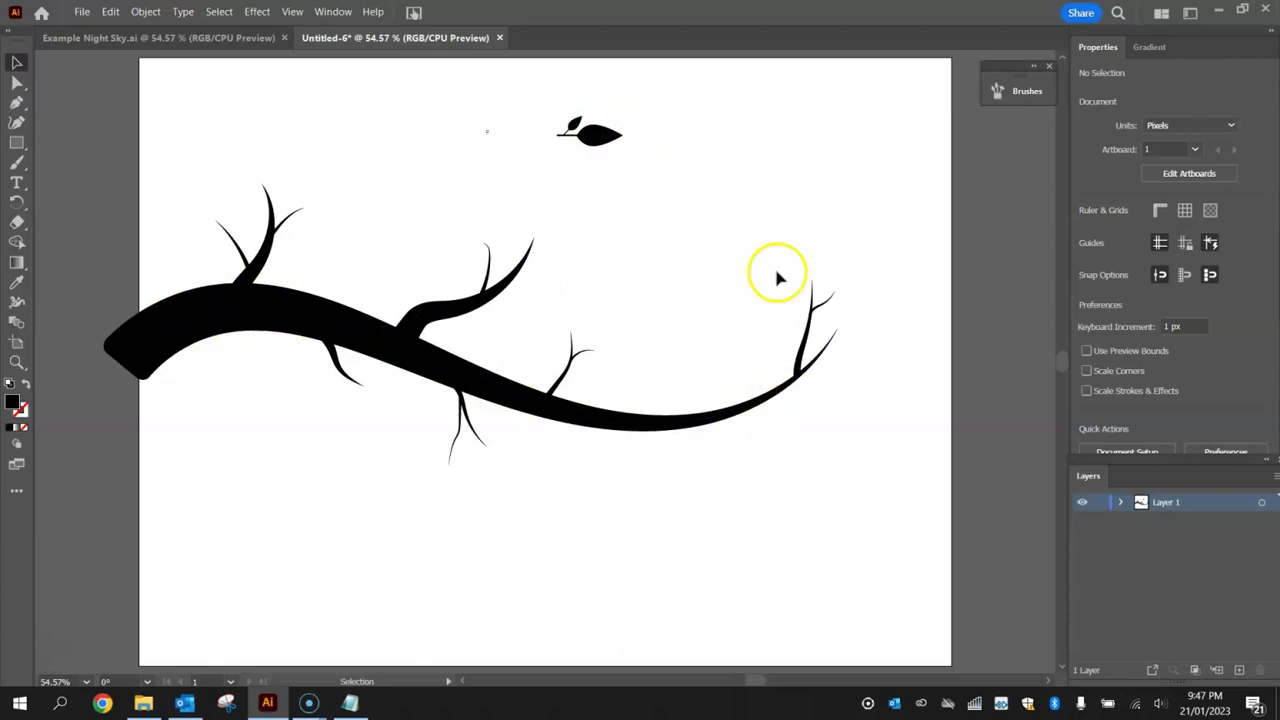
left_click(1018, 93)
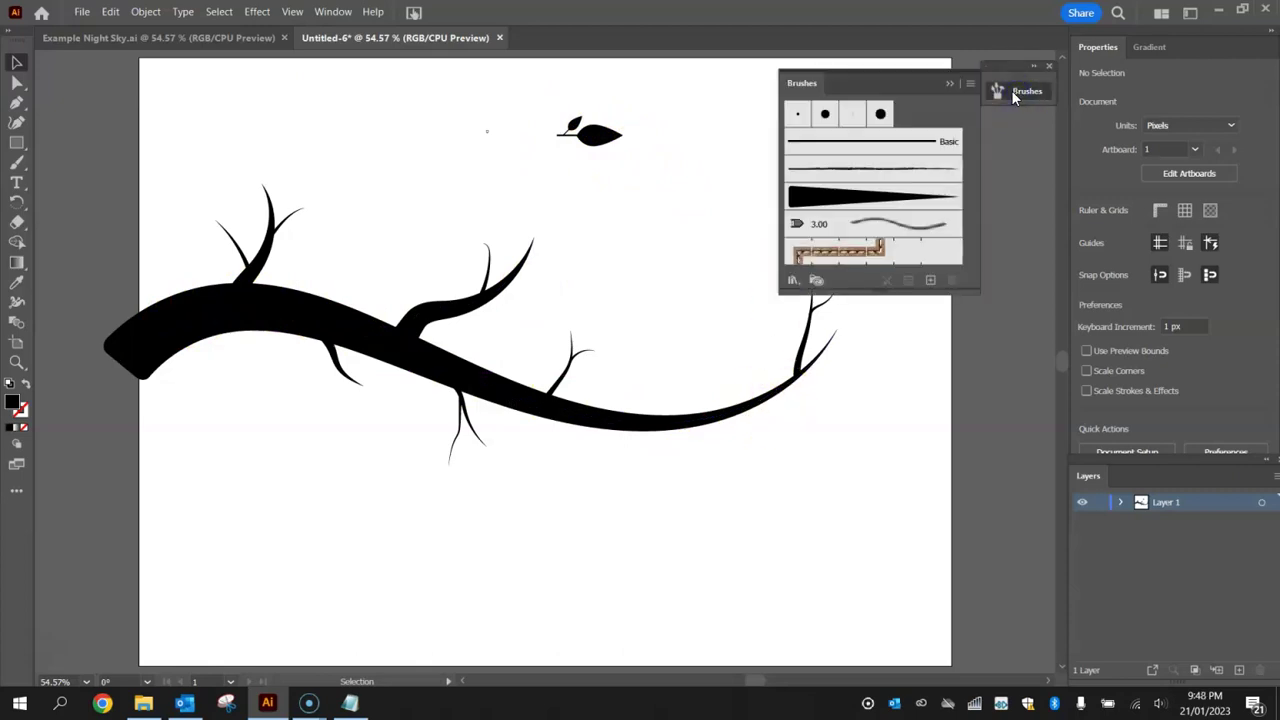
left_click_drag(537, 103, 643, 165)
mouse_move(622, 114)
left_mouse_down()
mouse_move(571, 137)
mouse_move(629, 177)
mouse_move(600, 135)
mouse_move(700, 150)
left_mouse_up()
left_click_drag(700, 150, 827, 172)
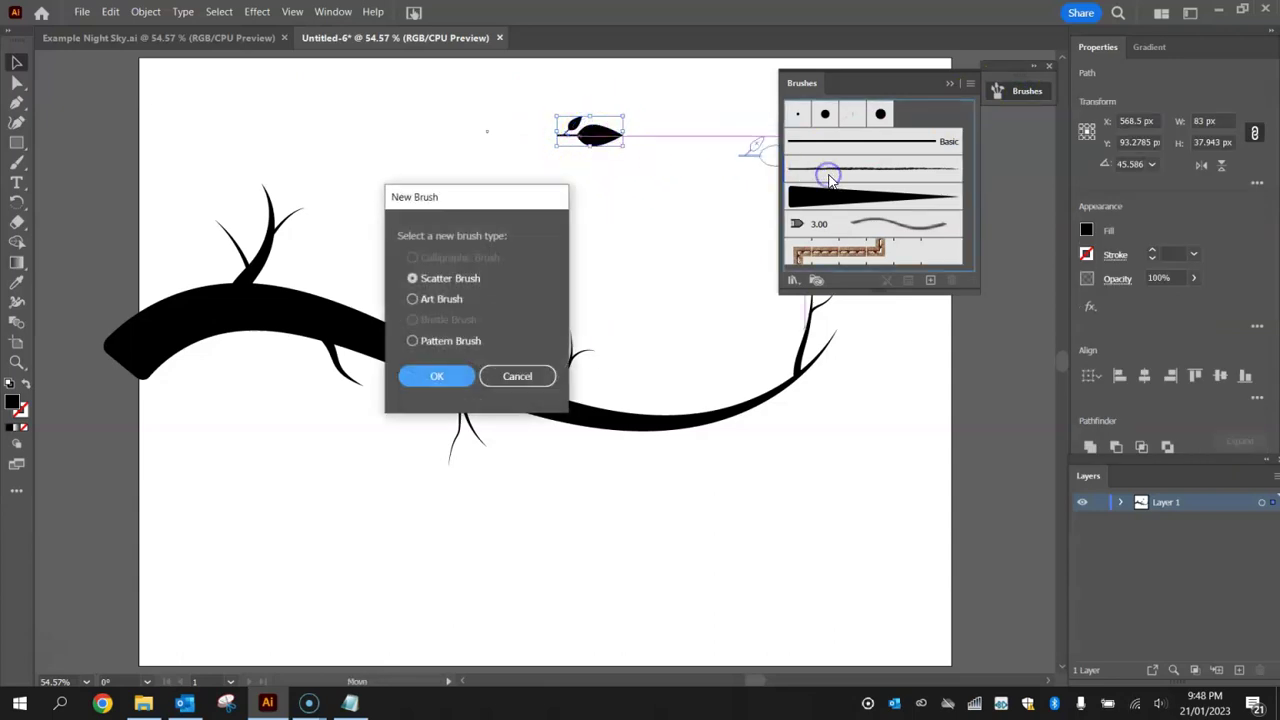
left_click_drag(443, 194, 590, 121)
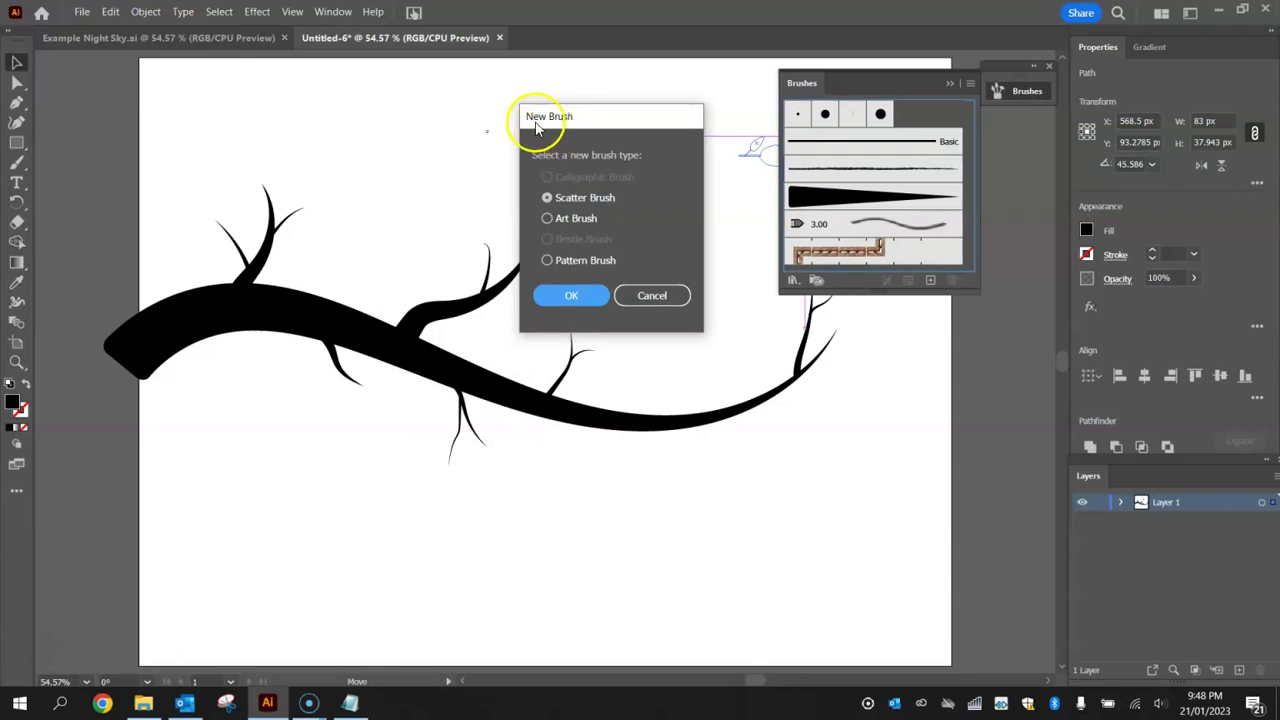
left_click(549, 219)
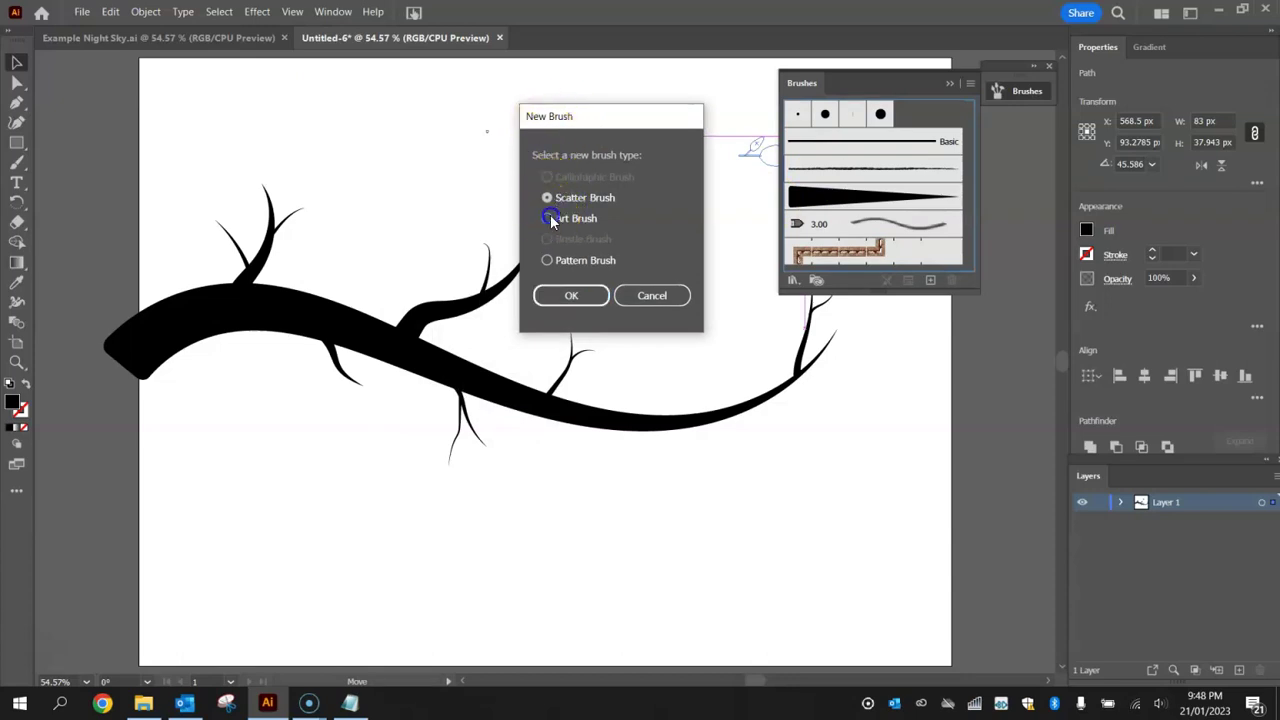
left_click(571, 293)
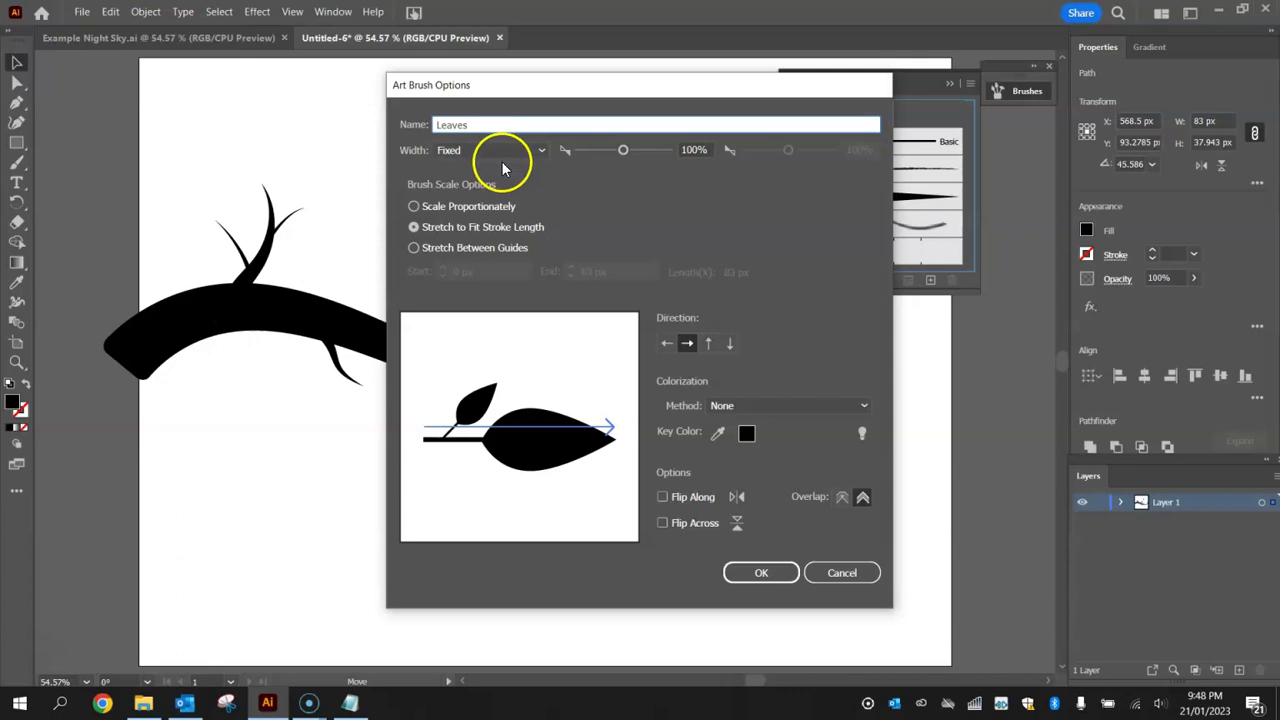
Set the Leaves art brush to scale proportionately, with Tints colorization and a fixed width of 60%, and create it.
left_click(462, 208)
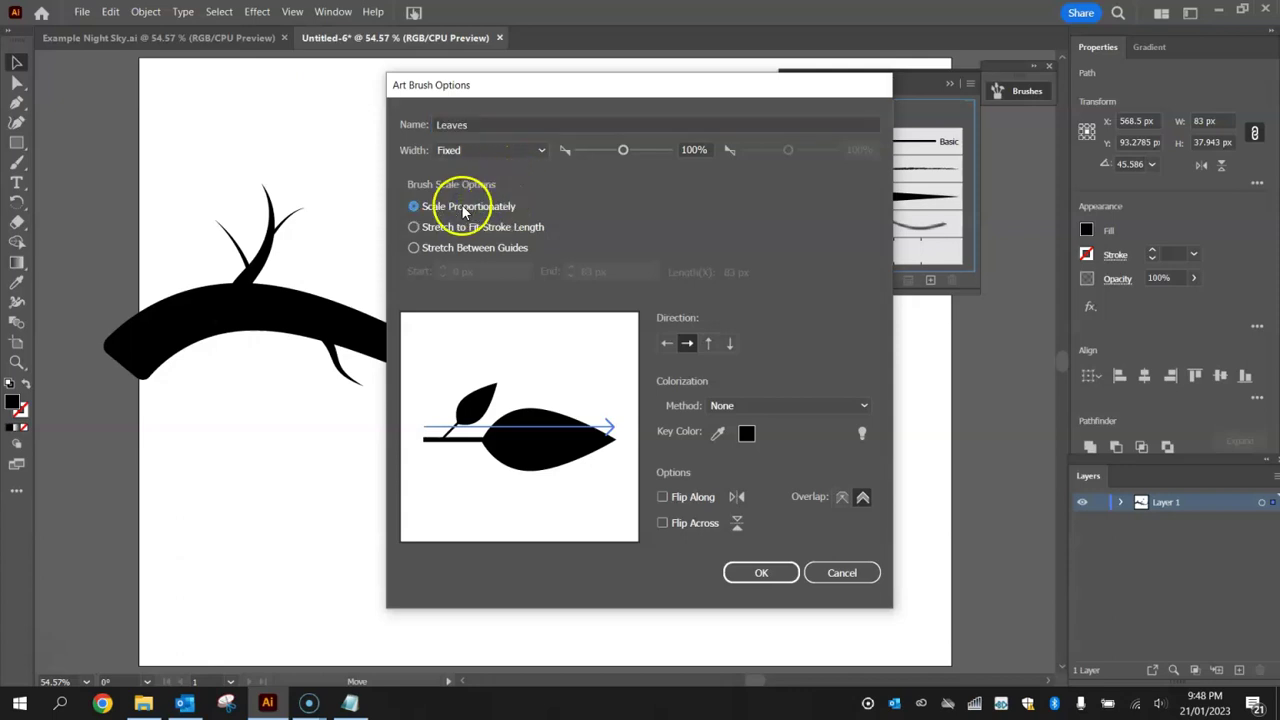
left_click(730, 406)
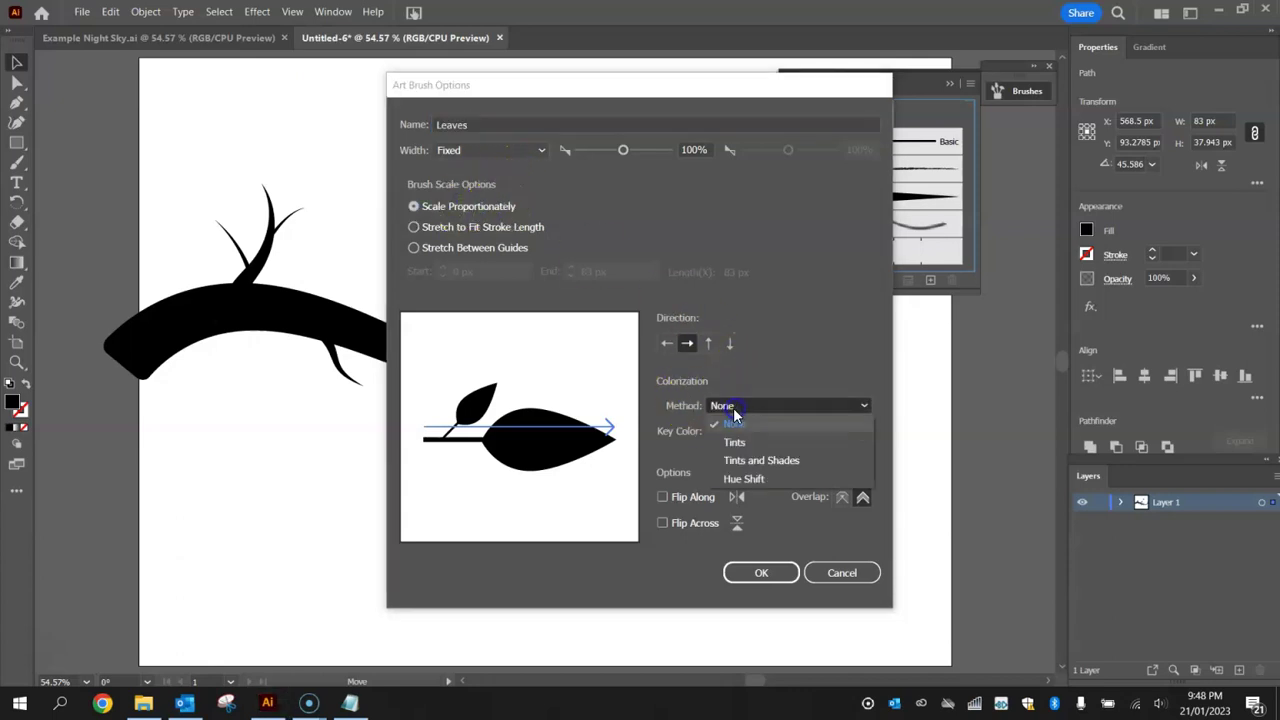
left_click(752, 440)
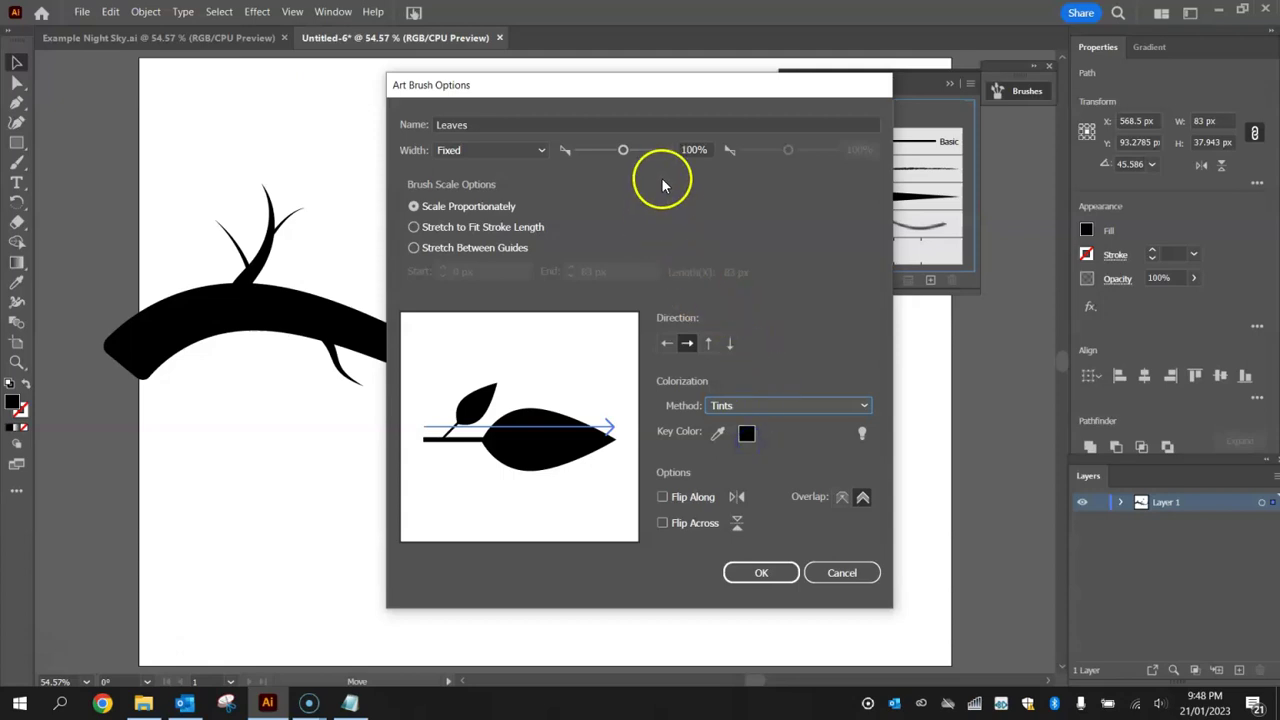
left_click(692, 149)
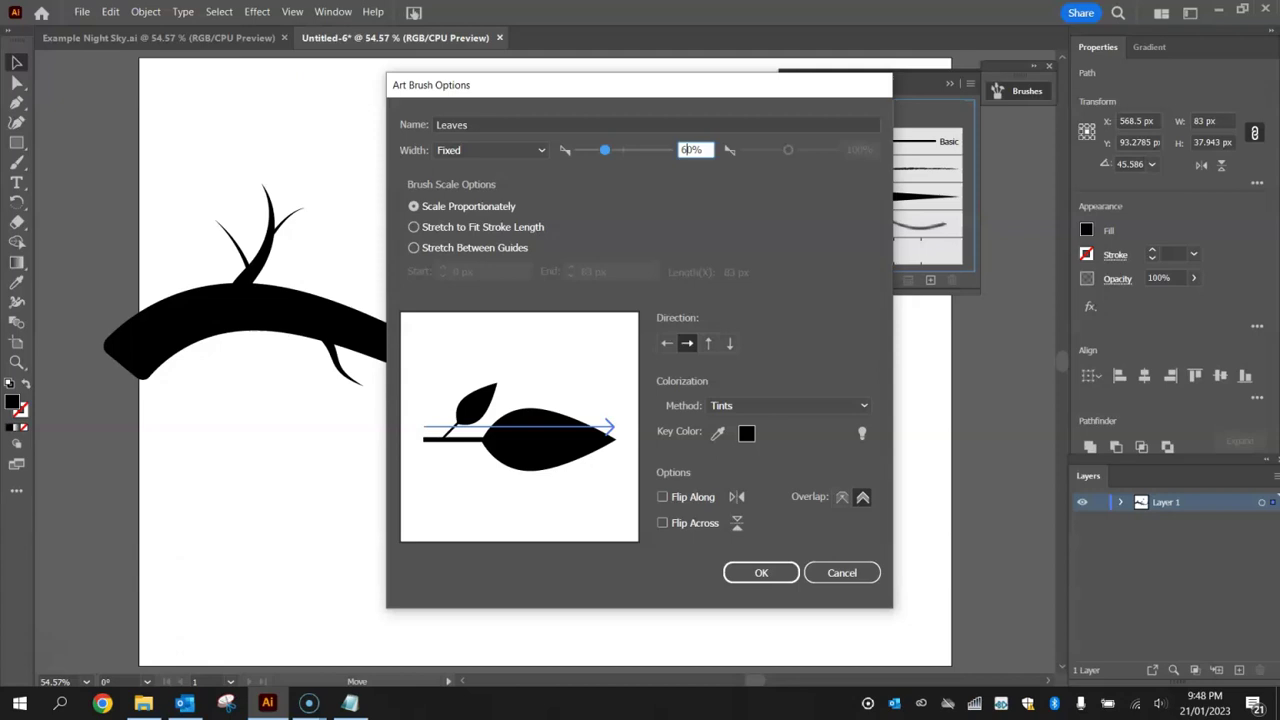
left_click_drag(694, 80, 805, 226)
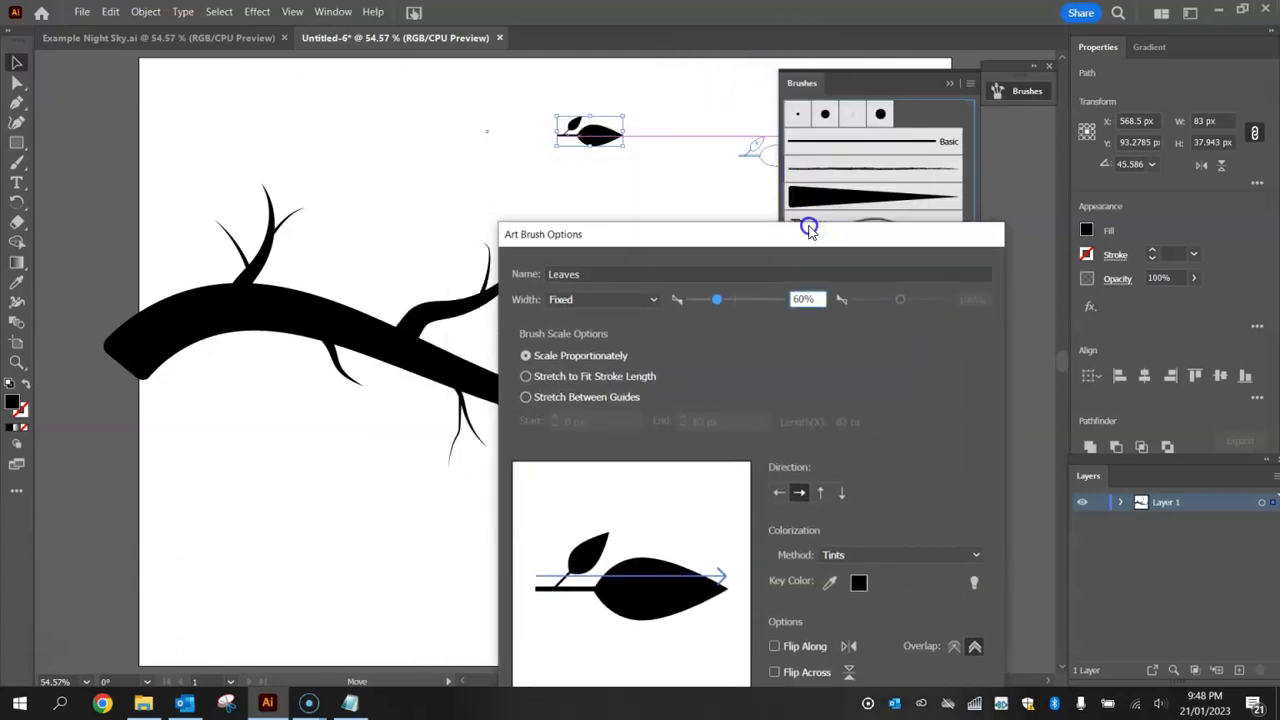
left_click_drag(714, 240, 660, 77)
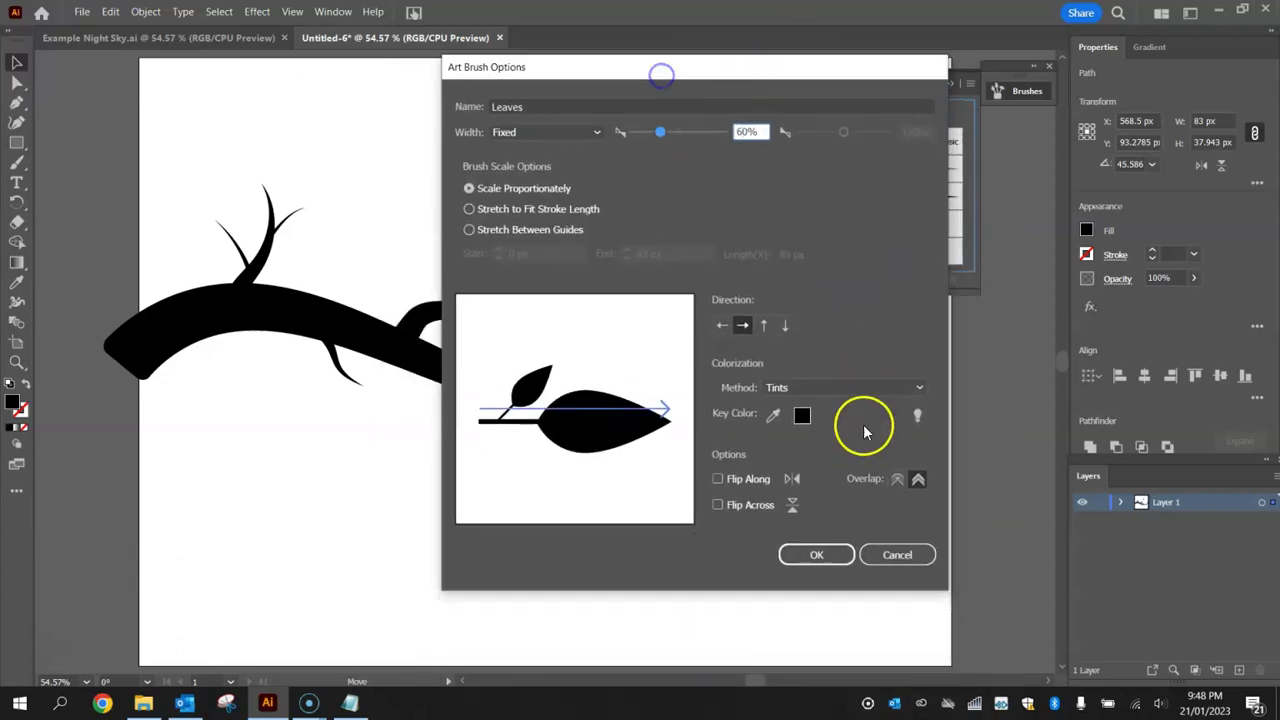
left_click(816, 556)
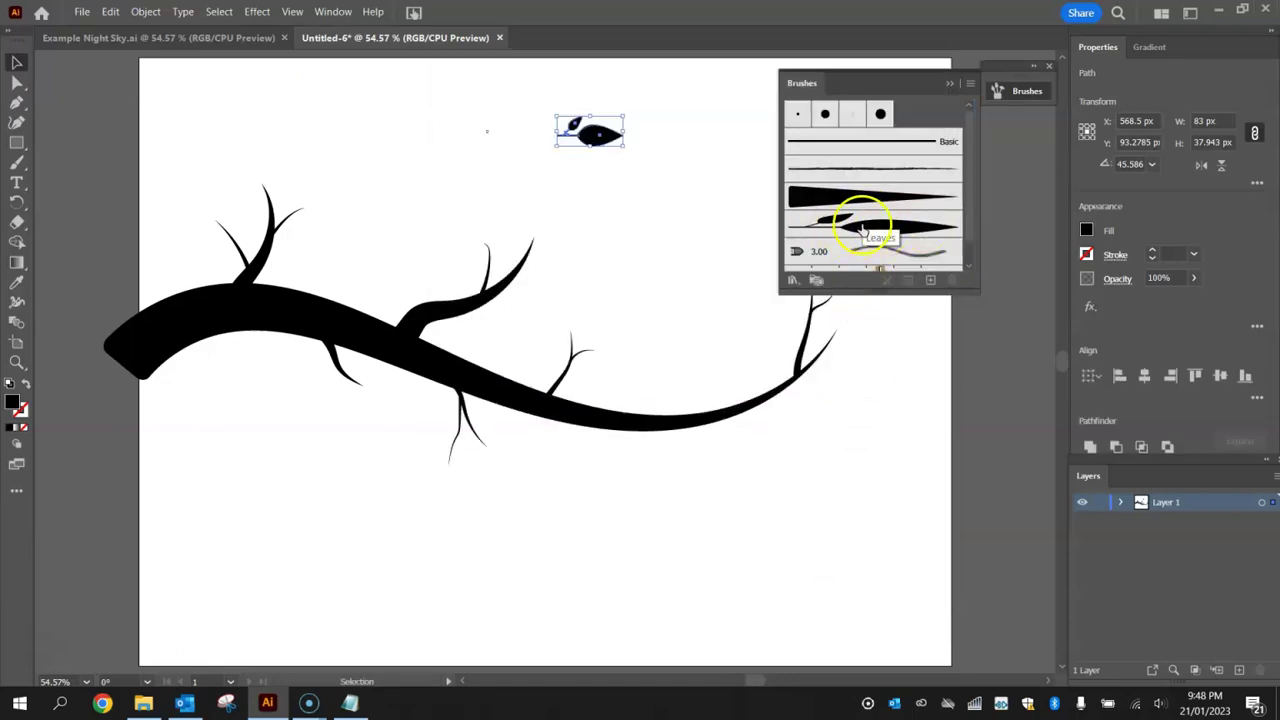
Delete the original leaf artwork above the branch.
left_click(531, 189)
left_click(593, 135)
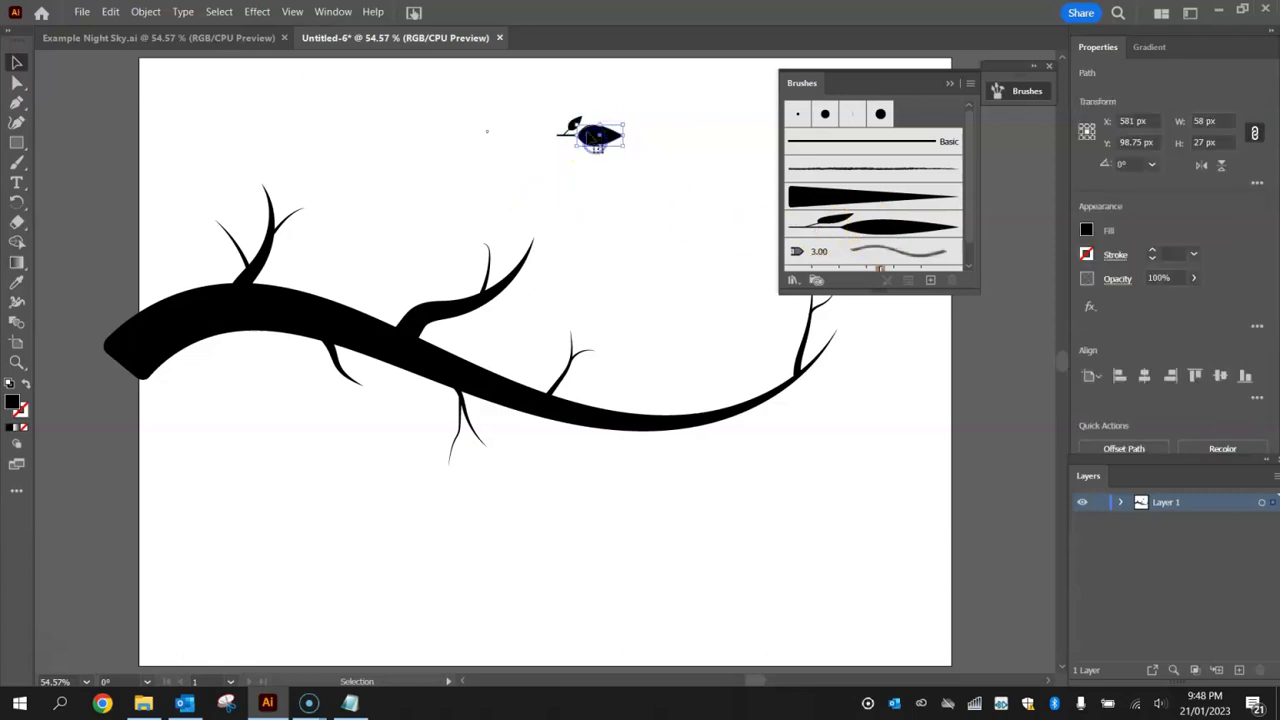
left_click_drag(548, 118, 671, 173)
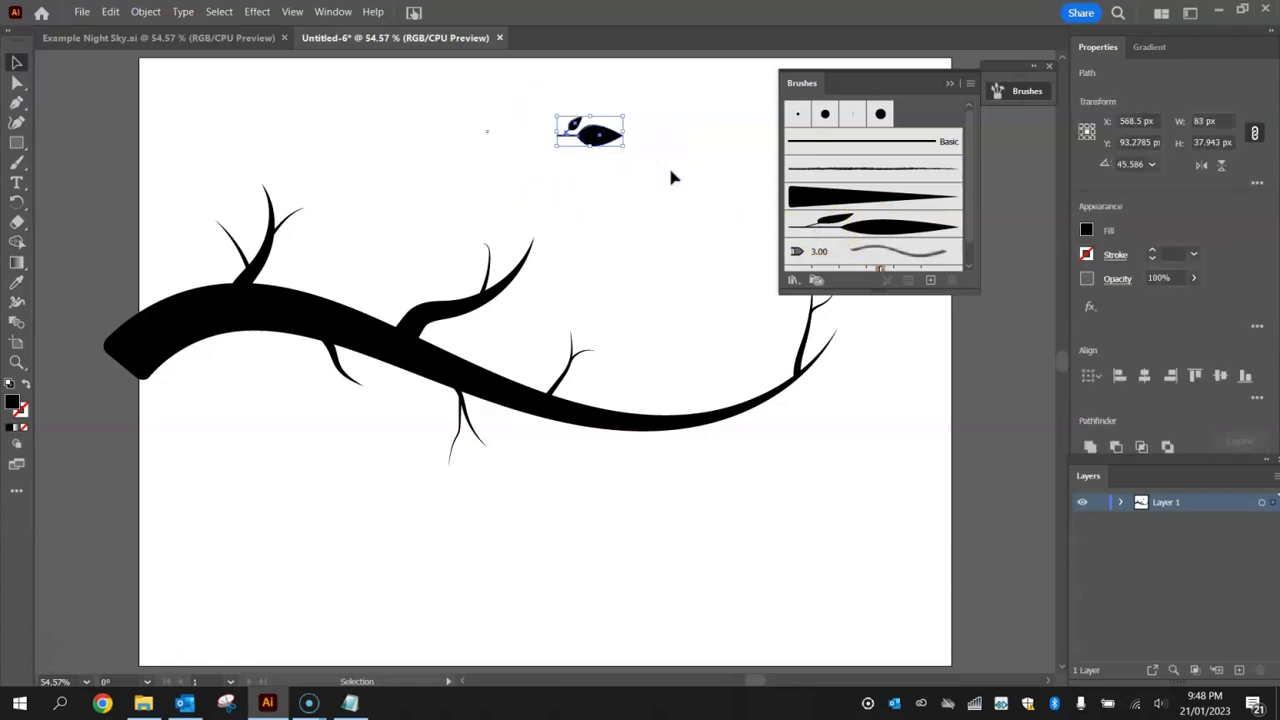
key("Delete")
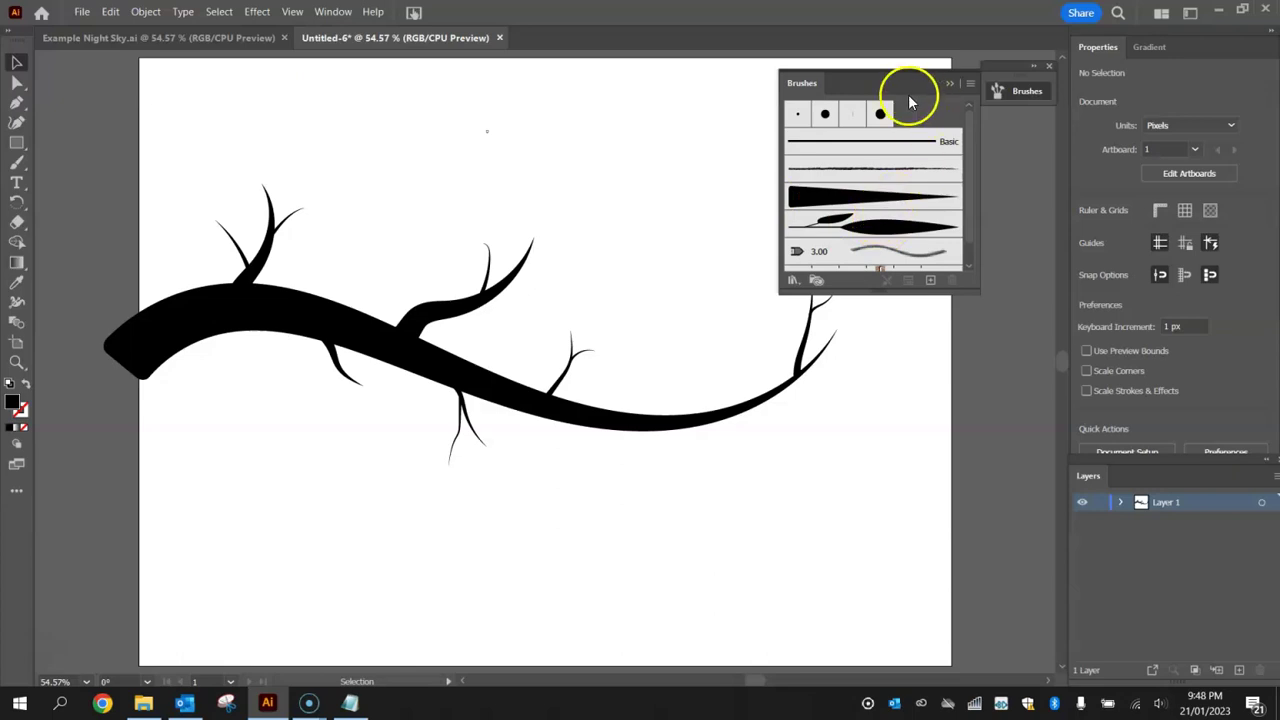
Choose the Leaves brush for the Paintbrush tool.
left_click(882, 222)
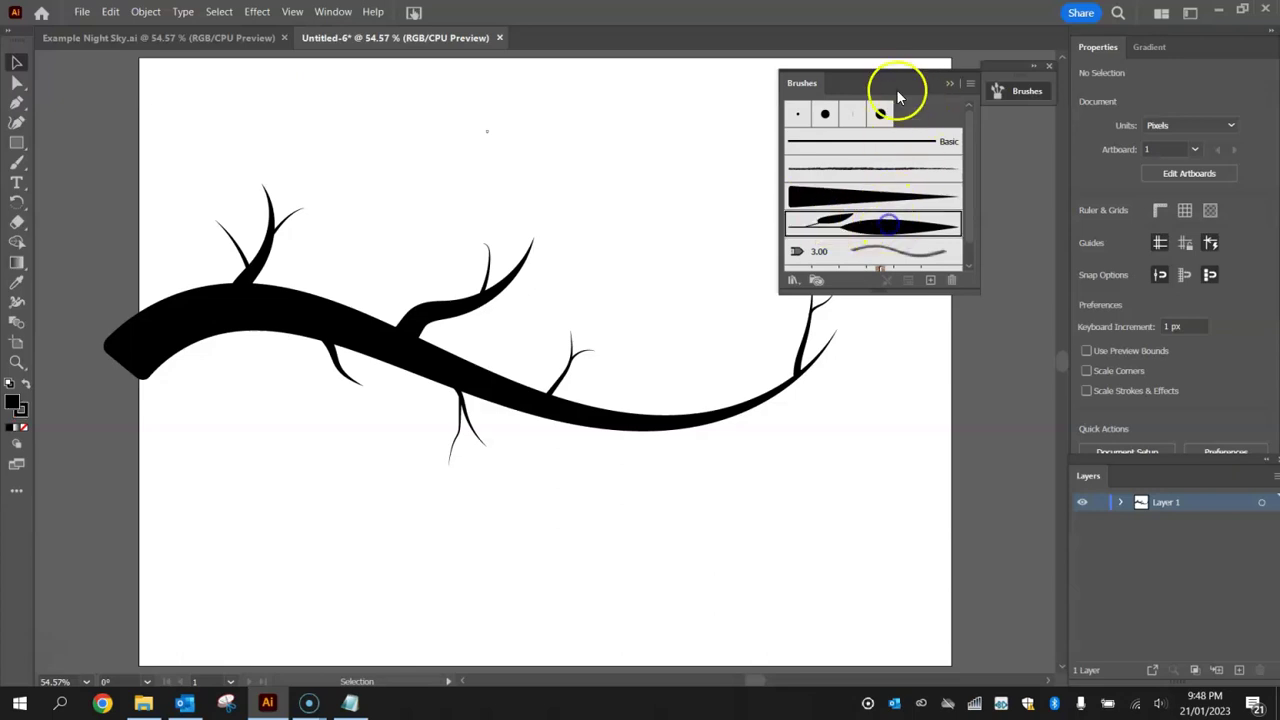
left_click(998, 93)
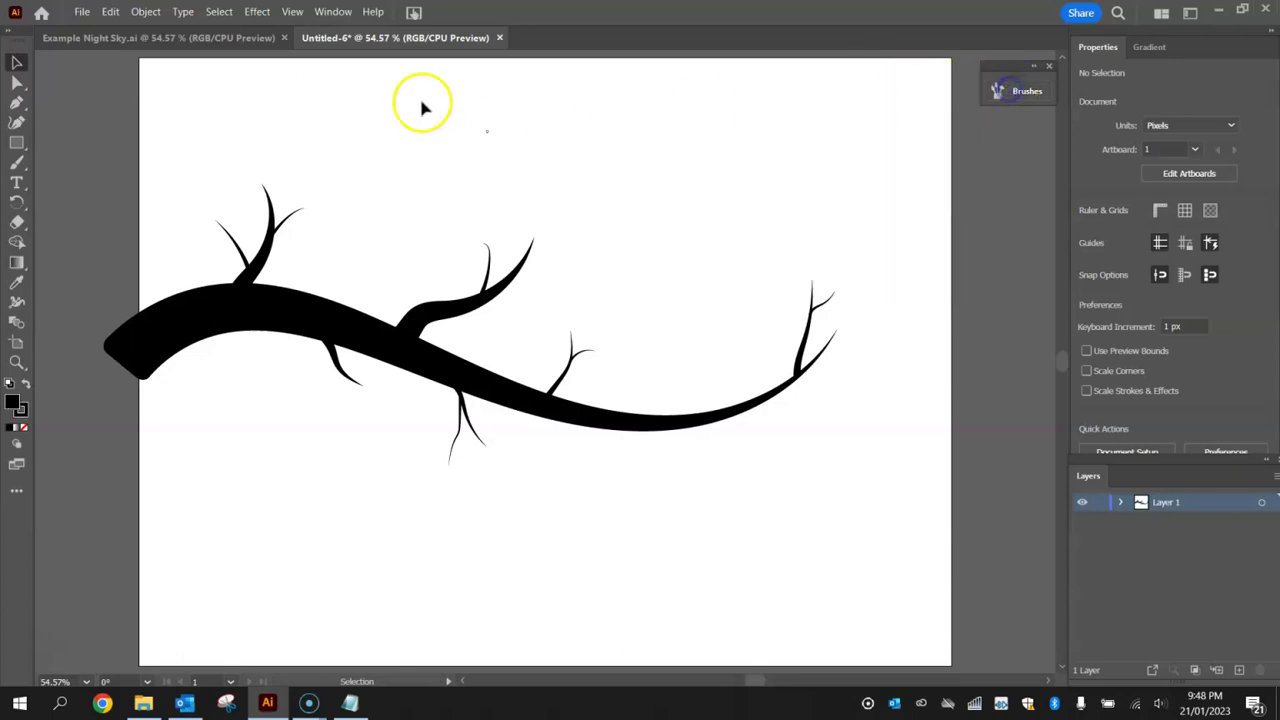
left_click(20, 163)
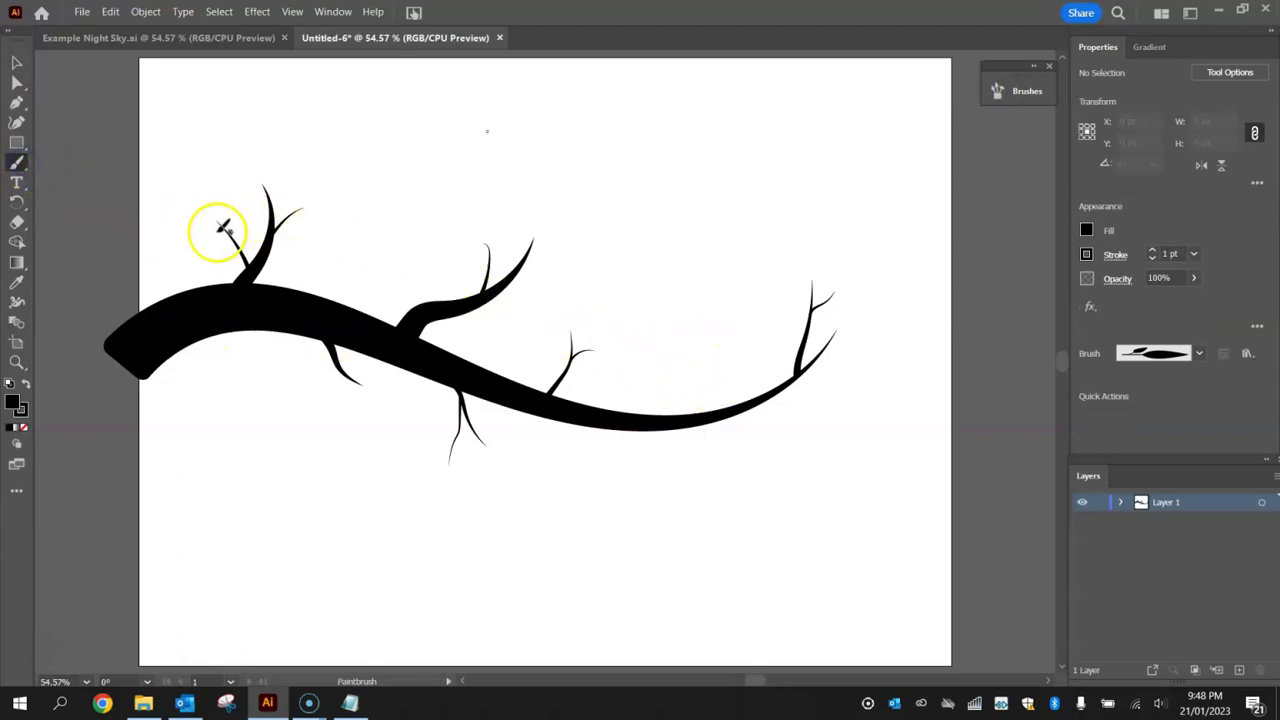
scroll(212, 229, "up", 3)
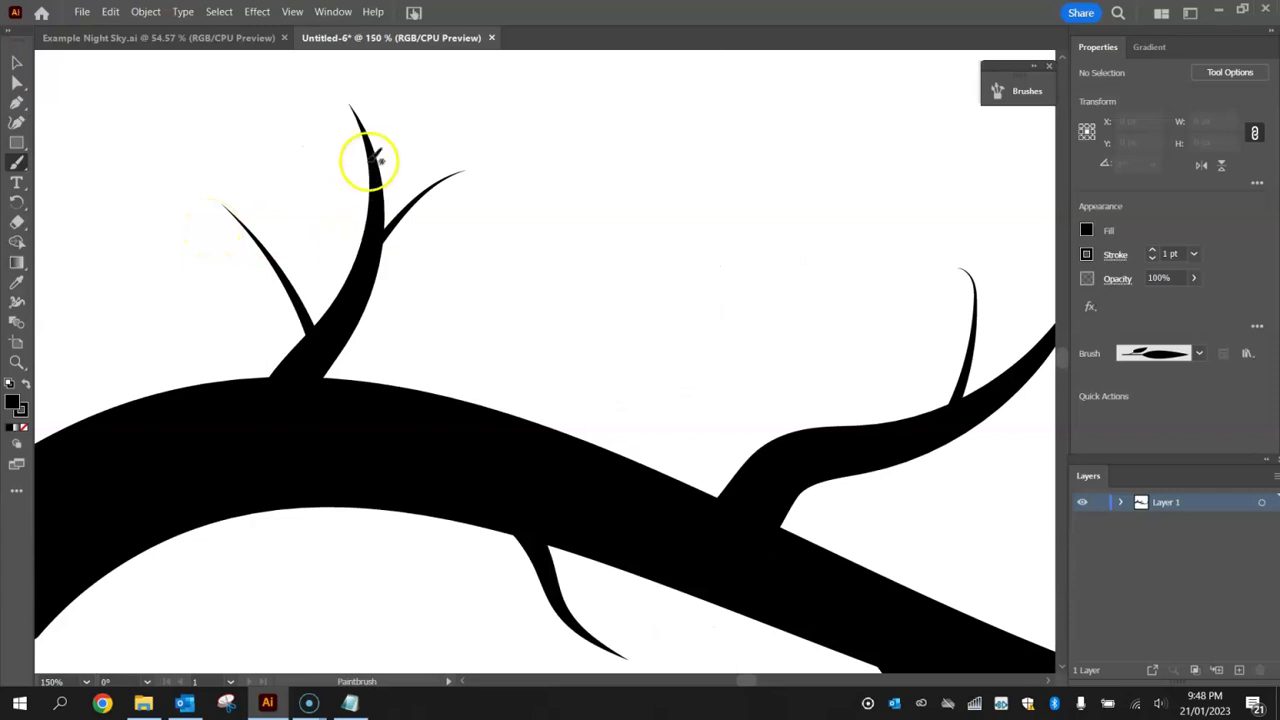
left_click_drag(296, 207, 300, 205)
left_click(329, 303, "ctrl")
left_click(296, 282, "ctrl")
key("ctrl+z")
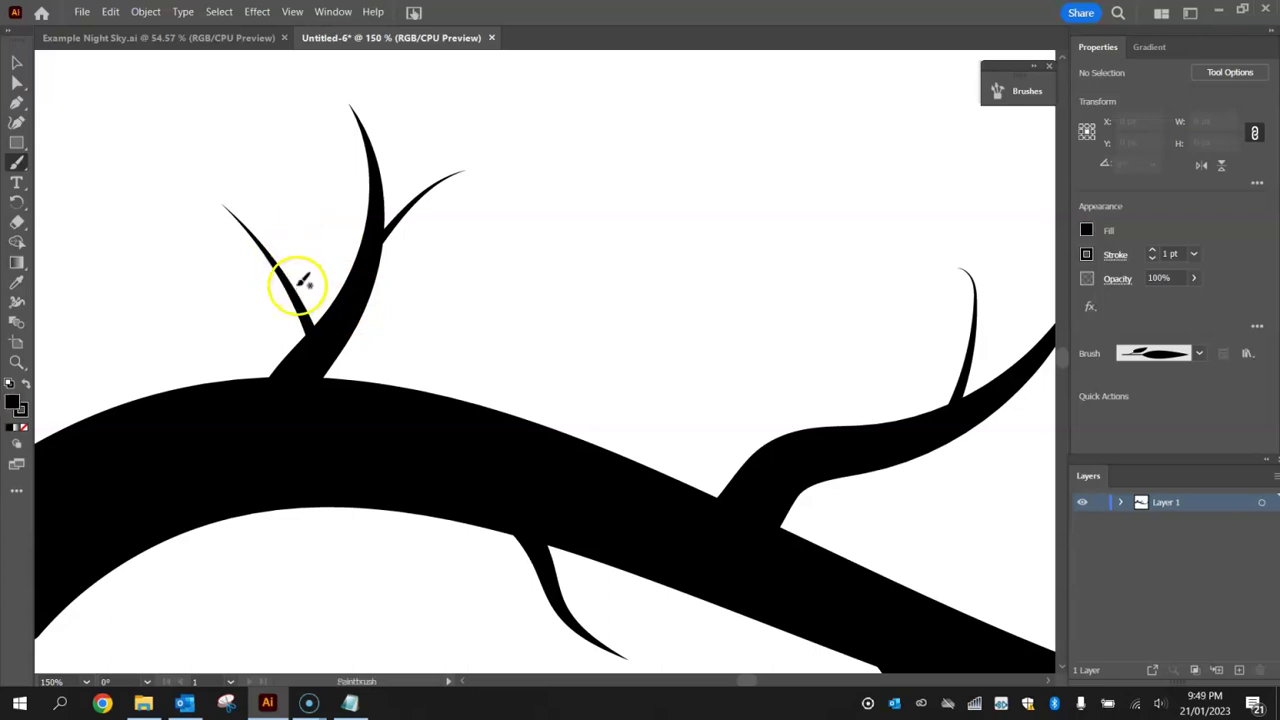
Paint leaf sprays of varying size along the forked twigs at the thick end of the branch with the Leaves brush.
left_click_drag(325, 240, 325, 240)
mouse_move(386, 271)
left_mouse_down()
mouse_move(375, 301)
mouse_move(425, 195)
left_mouse_up()
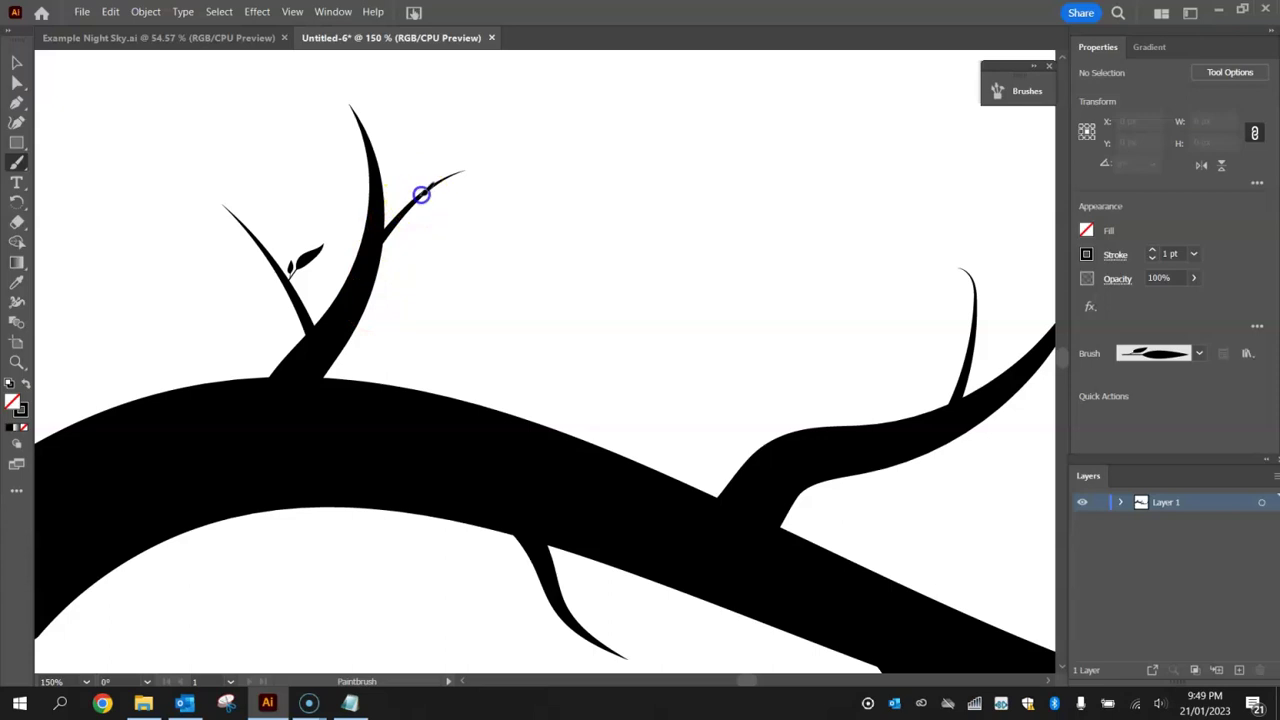
left_click_drag(423, 134, 423, 134)
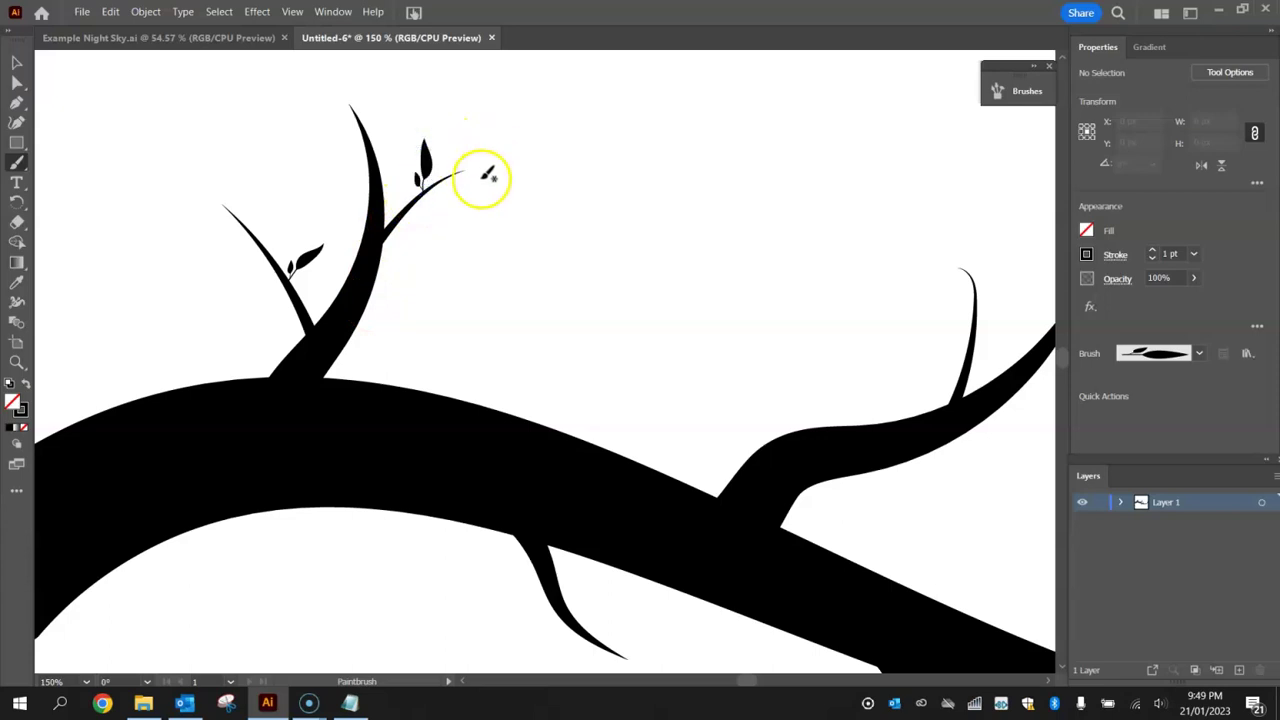
left_click_drag(386, 294, 477, 311)
left_click_drag(380, 157, 321, 127)
left_click_drag(305, 293, 271, 298)
mouse_move(234, 251)
left_mouse_down()
mouse_move(257, 239)
mouse_move(248, 198)
left_mouse_up()
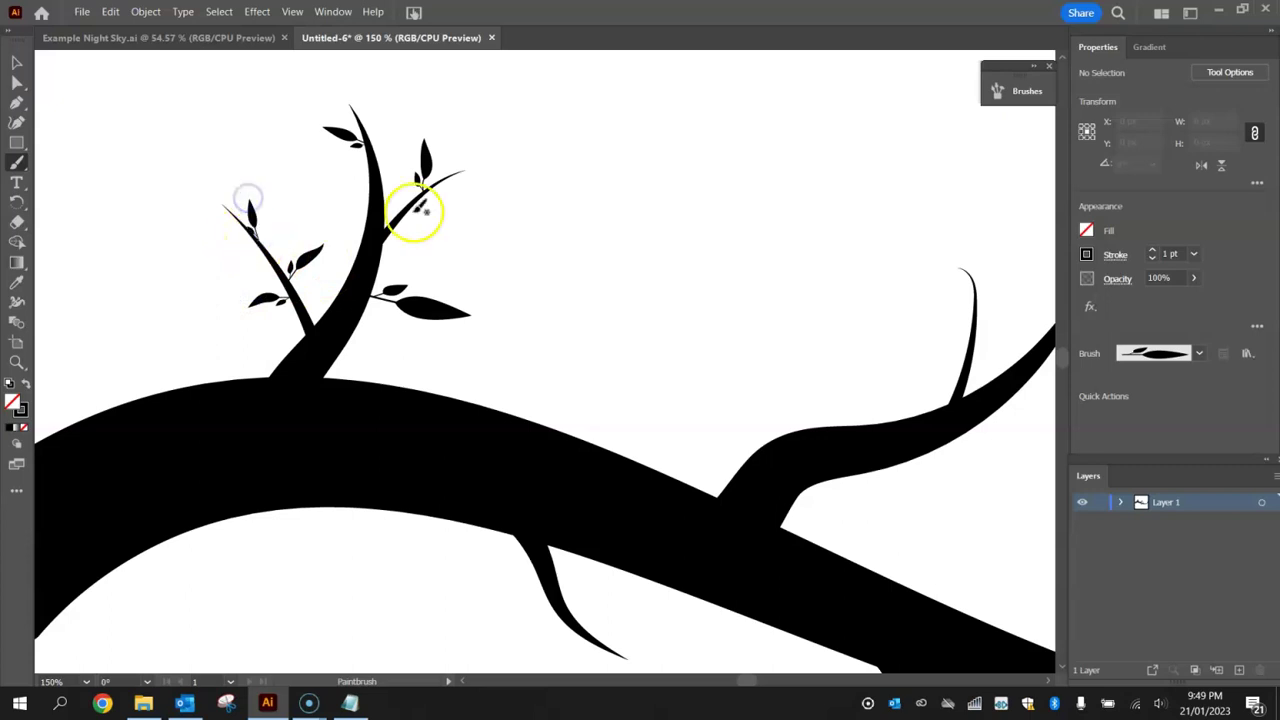
Undo the last two leaf sprays on the outermost thin twig and repaint them there.
key("ctrl")
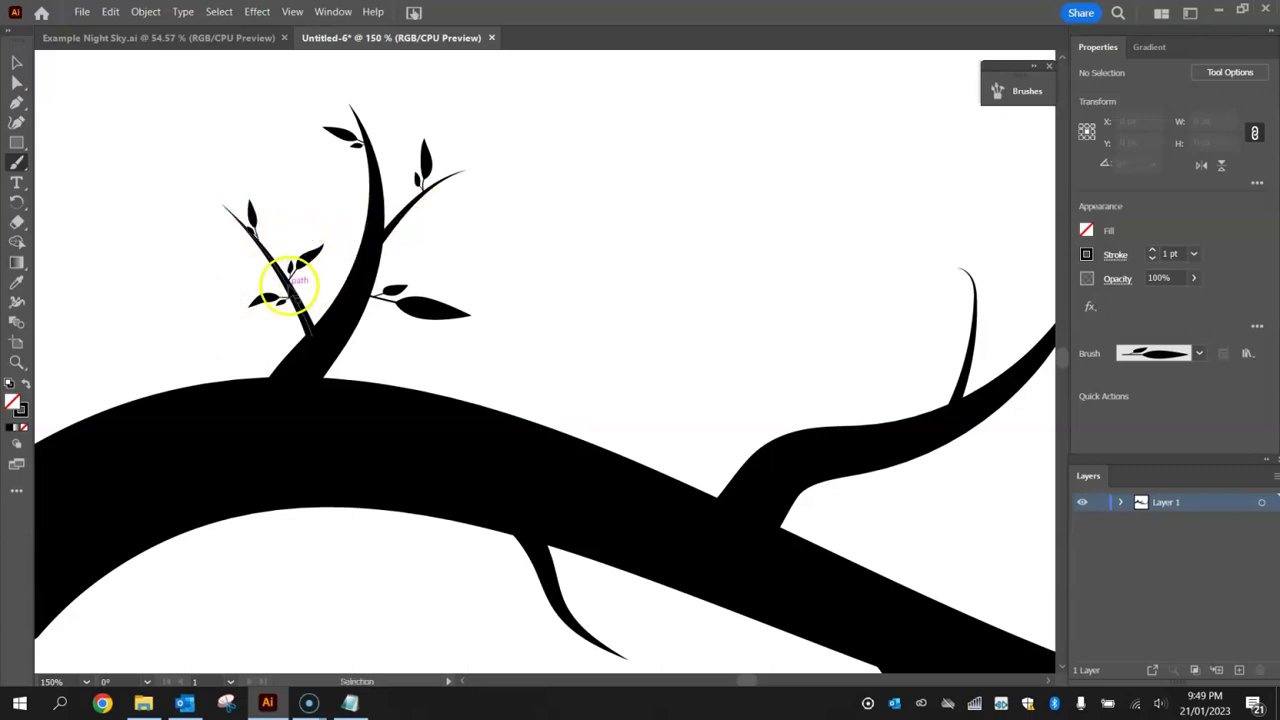
key("ctrl+z")
key("ctrl+z")
mouse_move(335, 216)
left_mouse_down()
mouse_move(271, 243)
mouse_move(329, 300)
mouse_move(271, 237)
mouse_move(409, 257)
mouse_move(443, 277)
mouse_move(400, 190)
left_mouse_up()
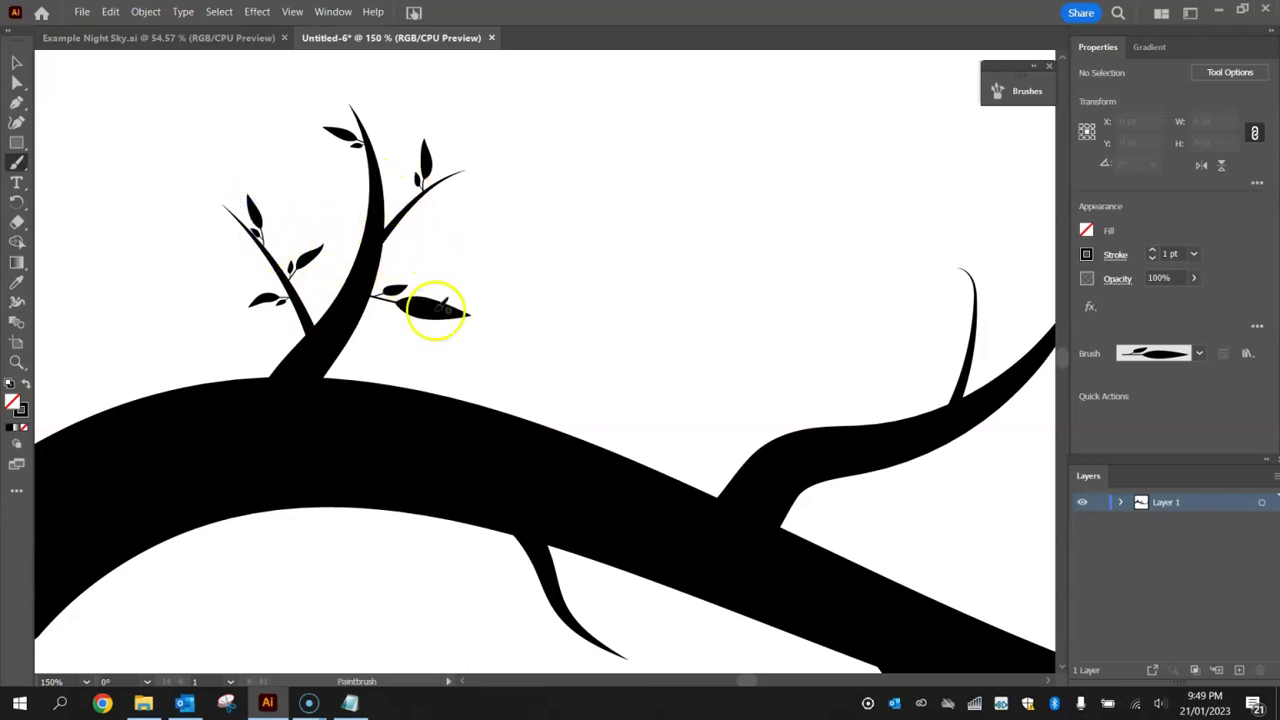
Paint leaf sprays along the upper twigs in the middle of the branch, on both sides and at the tip.
left_click_drag(870, 395, 409, 317)
mouse_move(478, 205)
left_mouse_down()
mouse_move(477, 271)
mouse_move(506, 229)
mouse_move(488, 255)
mouse_move(543, 232)
left_mouse_up()
left_click_drag(481, 276, 479, 281)
left_click_drag(423, 228, 425, 230)
left_click_drag(508, 251, 466, 214)
left_click_drag(343, 349, 333, 278)
left_click_drag(590, 272, 640, 304)
mouse_move(714, 440)
left_mouse_down()
mouse_move(756, 452)
mouse_move(758, 500)
left_mouse_up()
left_click_drag(690, 524, 662, 535)
Paint leaf sprays on the twigs at the thin end of the branch.
scroll(630, 430, "right", 5)
left_click_drag(712, 308, 684, 338)
mouse_move(722, 345)
left_mouse_down()
mouse_move(712, 390)
mouse_move(632, 370)
left_mouse_up()
mouse_move(642, 458)
left_mouse_down()
mouse_move(598, 452)
mouse_move(606, 430)
left_mouse_up()
left_click_drag(698, 492, 748, 490)
Paint leaf sprays on the twigs hanging below the branch, including a larger one at the end of the curved twig.
scroll(690, 413, "up", 5)
left_click_drag(708, 391, 752, 392)
left_click_drag(663, 398, 690, 408)
left_click_drag(400, 262, 464, 261)
left_click_drag(288, 234, 328, 230)
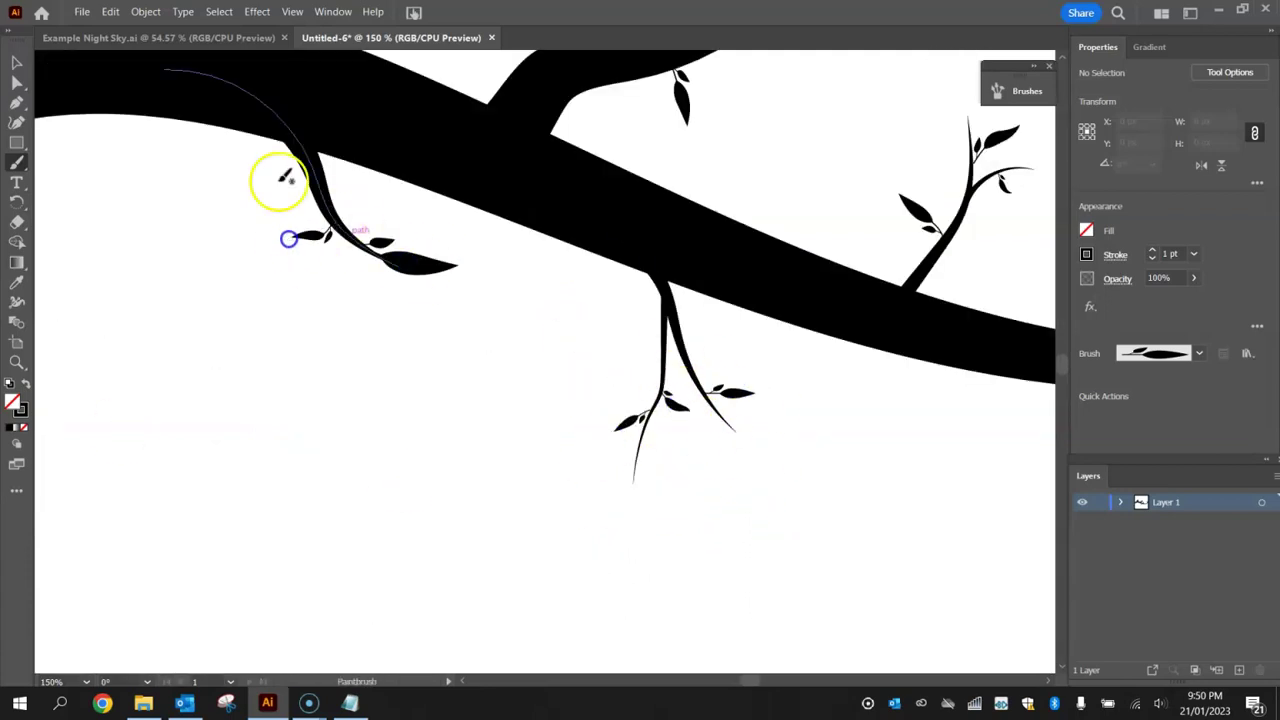
scroll(400, 414, "down", 3)
scroll(330, 390, "up", 3)
left_click_drag(340, 400, 350, 360)
key("v")
scroll(560, 434, "down", 2)
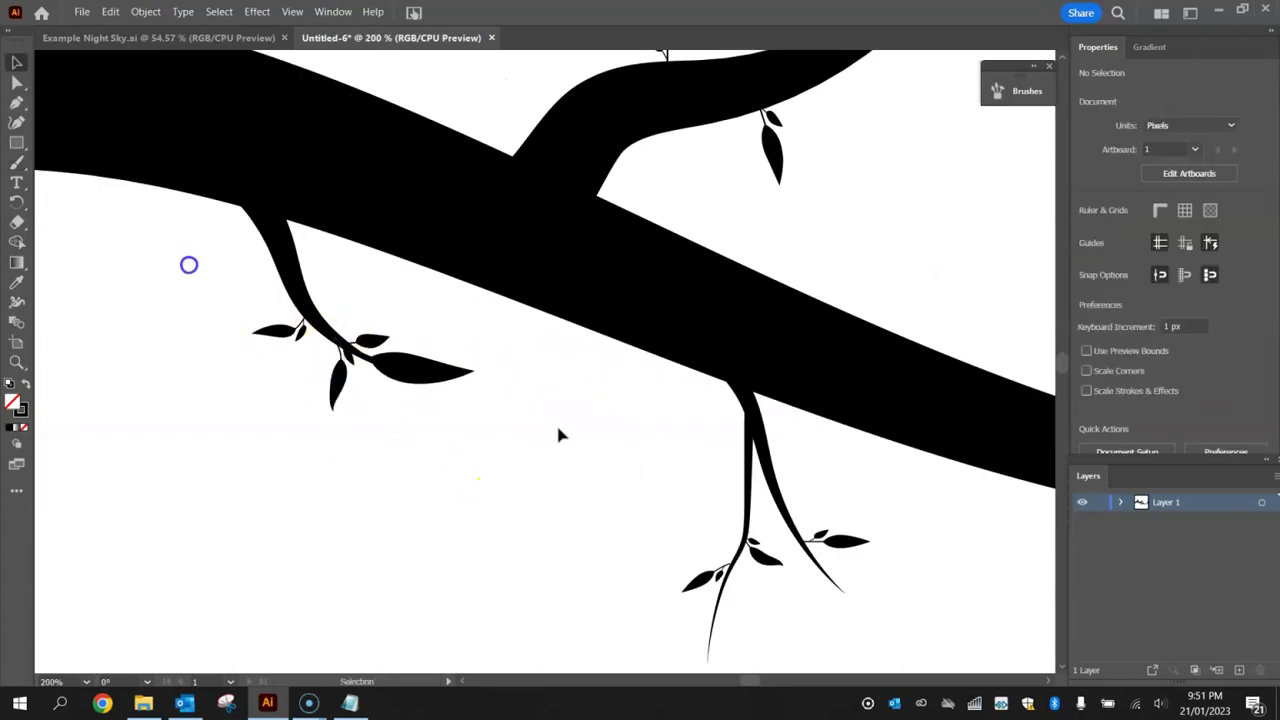
Fill the remaining bare spots on the twigs with a few more small leaf sprays.
scroll(520, 420, "right", 3)
scroll(436, 398, "down", 3)
key("b")
left_click_drag(598, 240, 638, 218)
left_click_drag(948, 298, 970, 292)
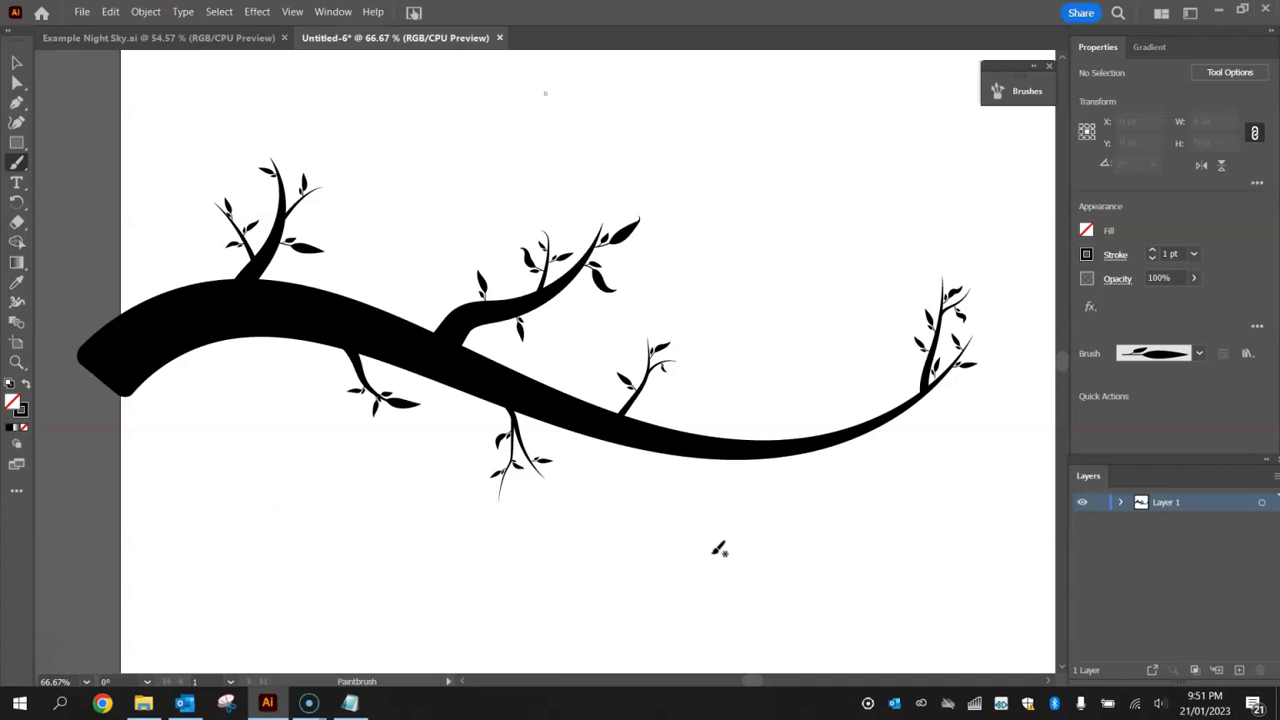
scroll(711, 560, "down", 1)
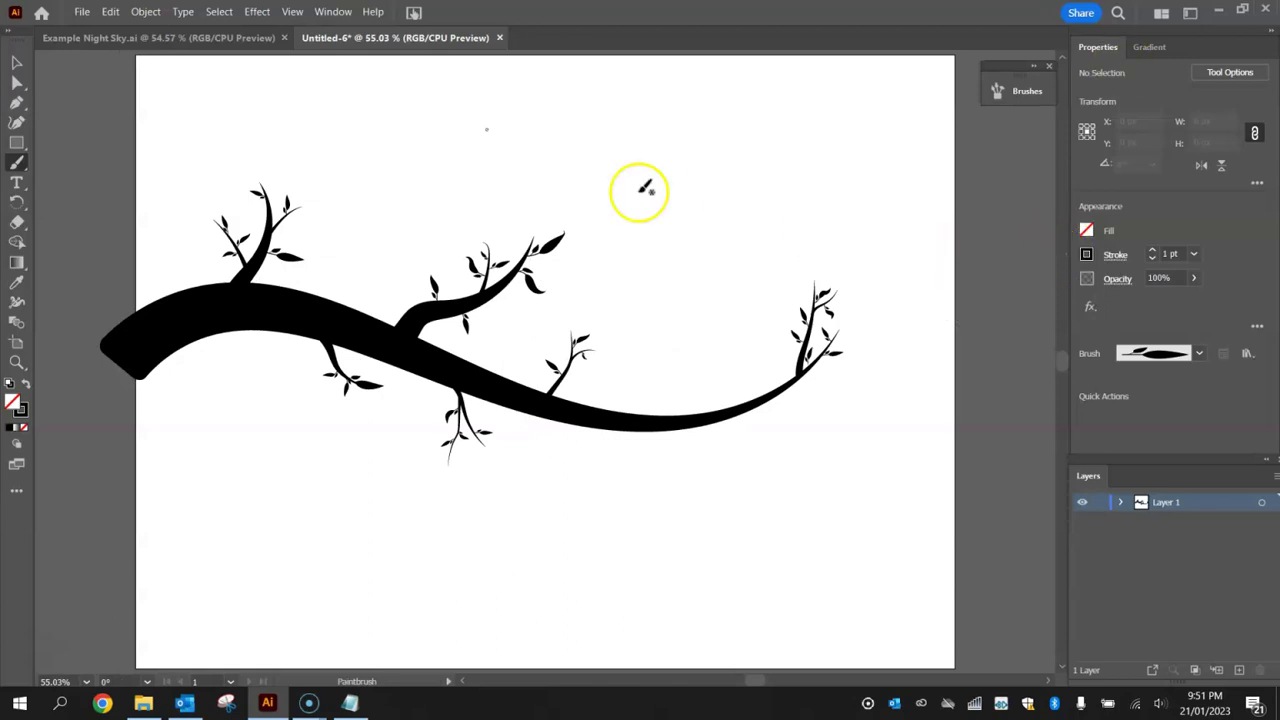
left_click(16, 63)
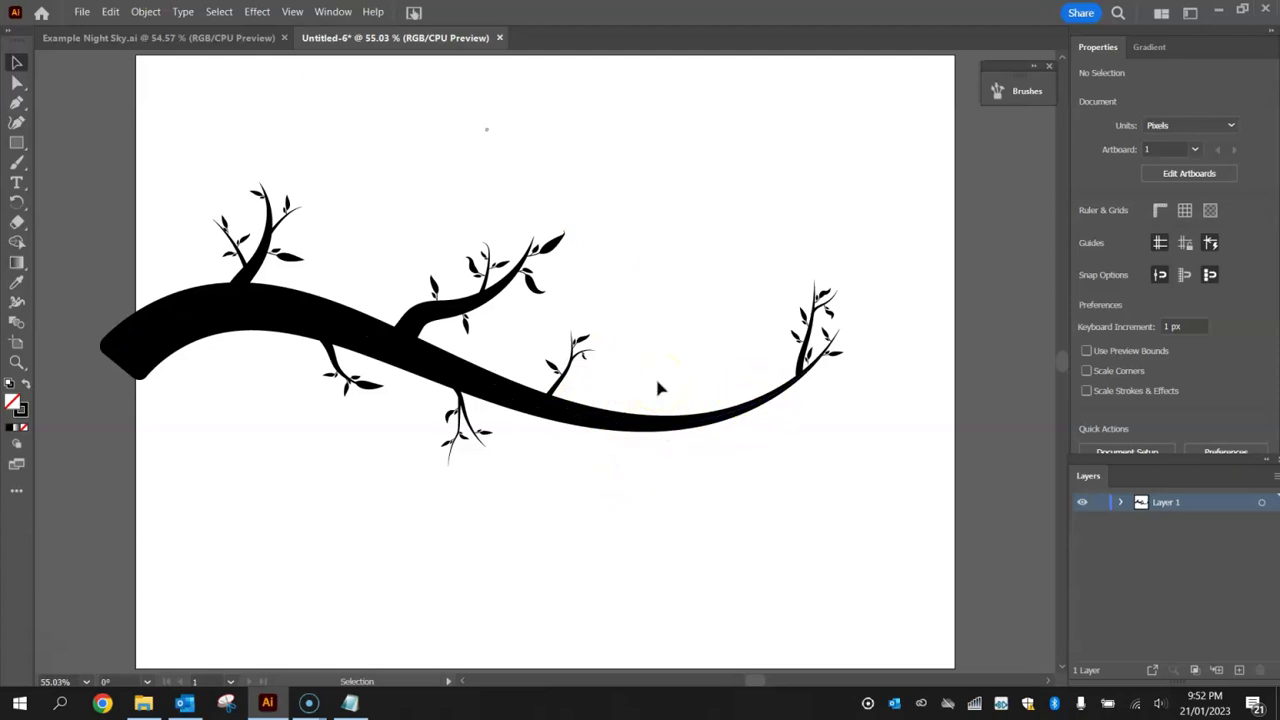
Set up the Ellipse tool with a black fill and no stroke.
scroll(771, 400, "up", 2)
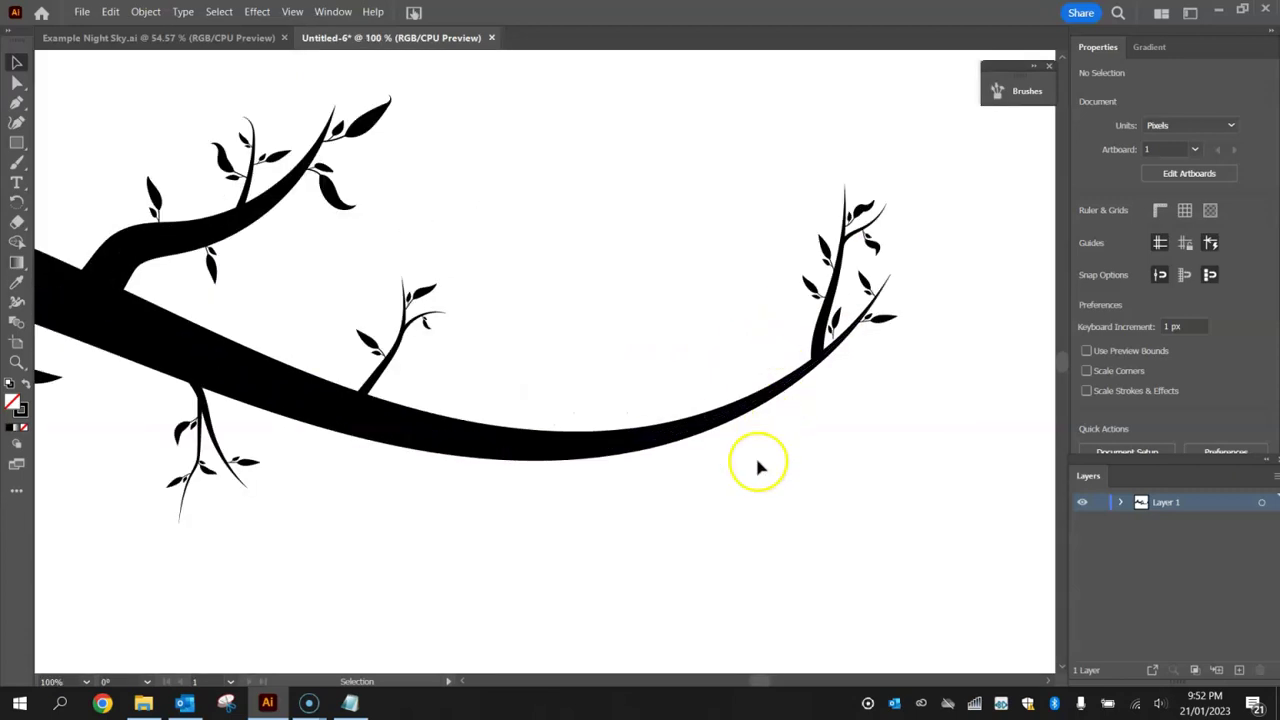
left_click(19, 144)
left_click_drag(19, 144, 100, 170)
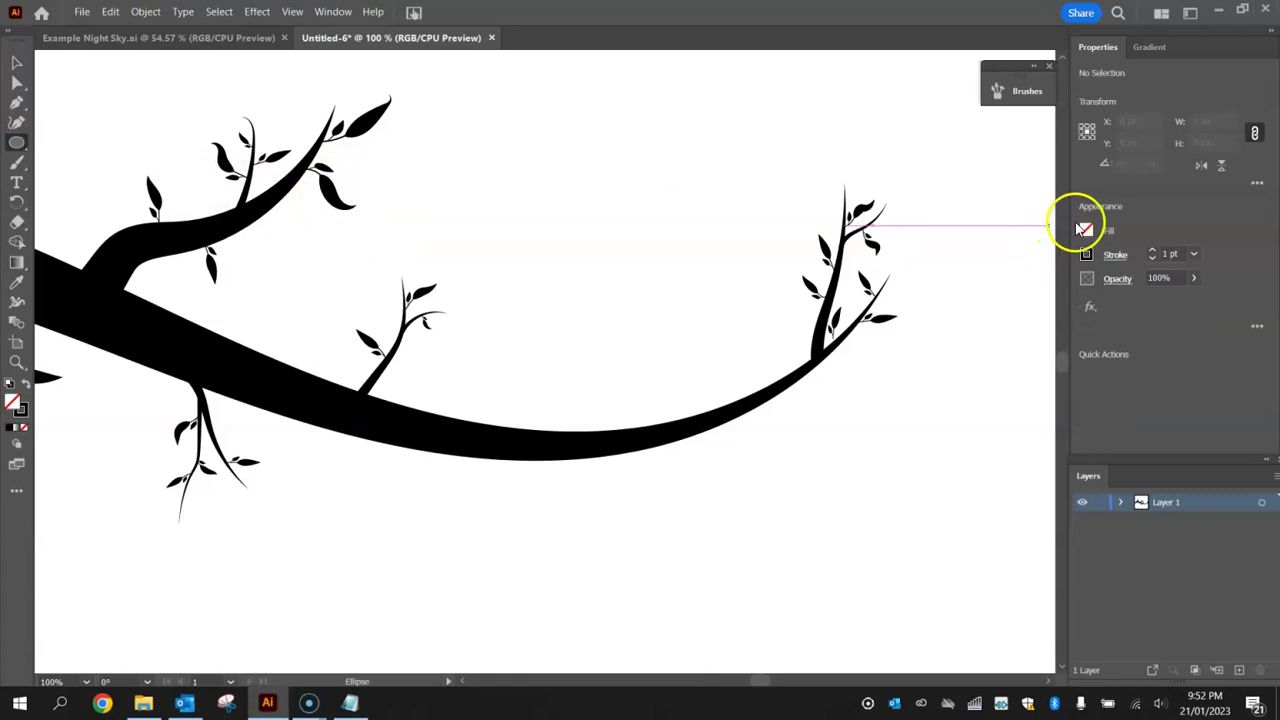
left_click(1086, 231)
left_click(940, 289)
left_click(1137, 243)
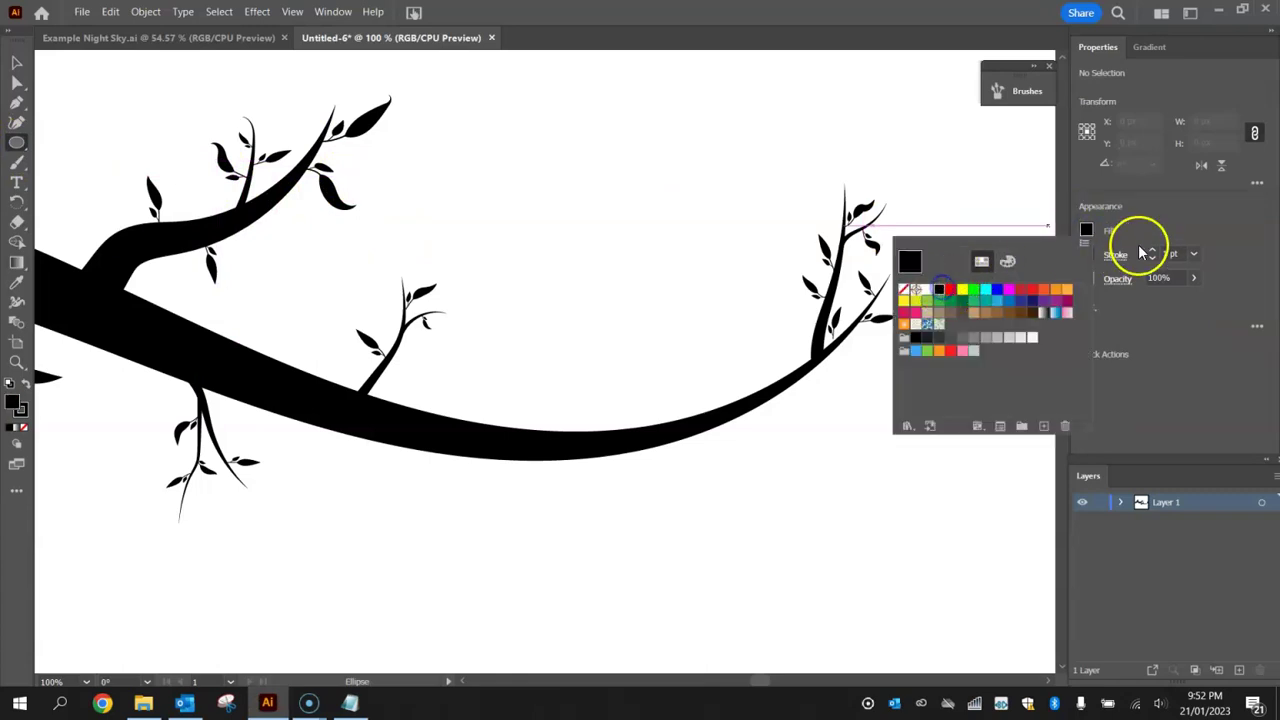
left_click(1086, 255)
left_click(906, 316)
left_click(1234, 262)
left_click(1090, 257)
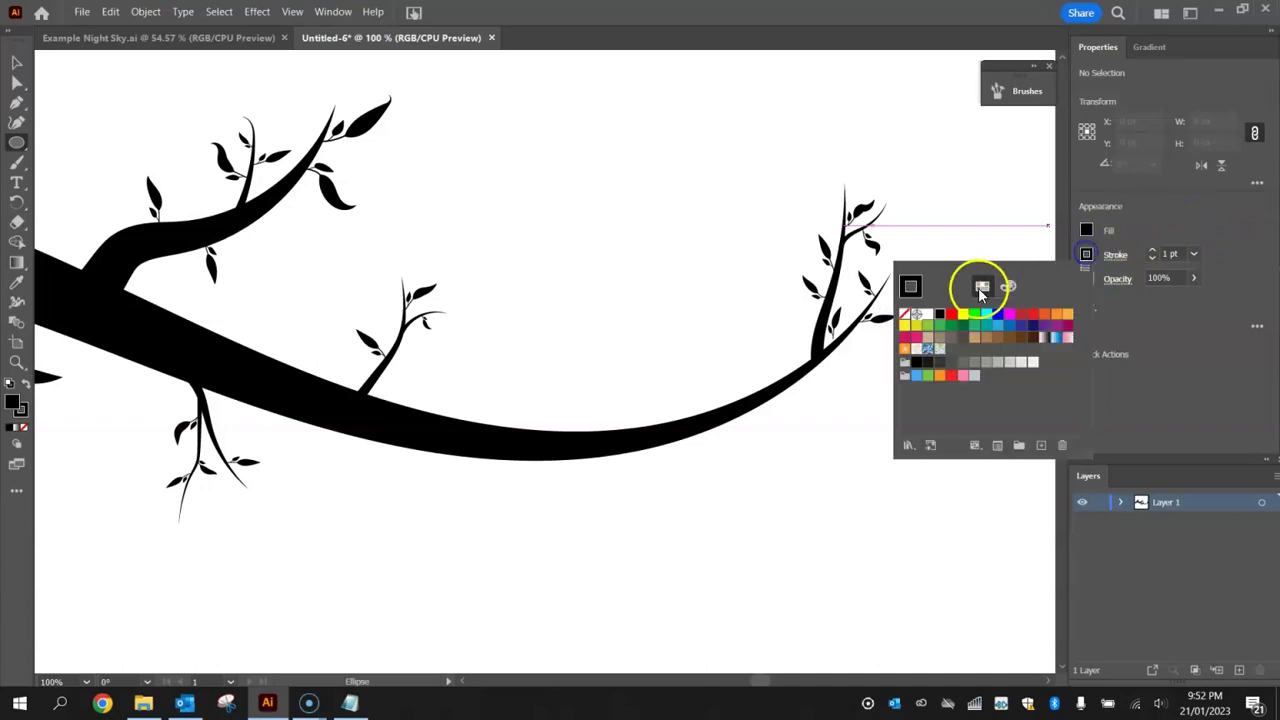
left_click(904, 318)
left_click(1158, 221)
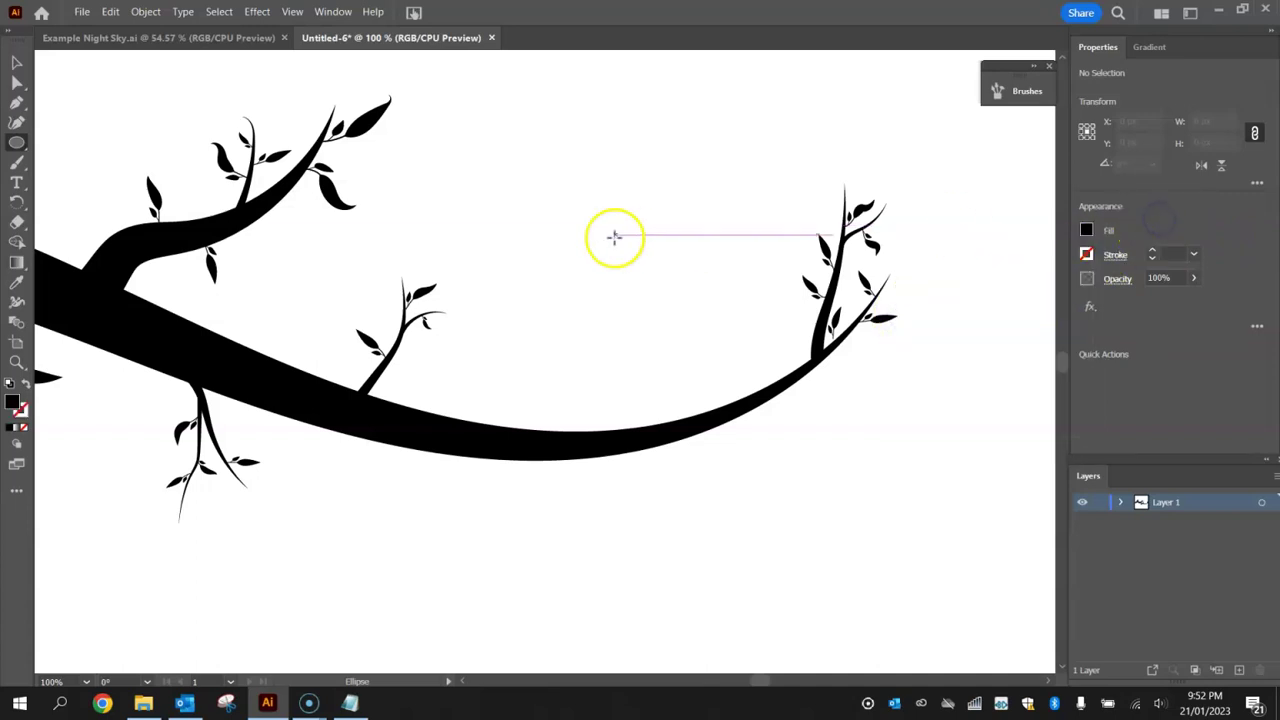
Draw a circle of about 20 px above the branch and a tall ellipse beside it as head and body.
left_click_drag(564, 231, 590, 257)
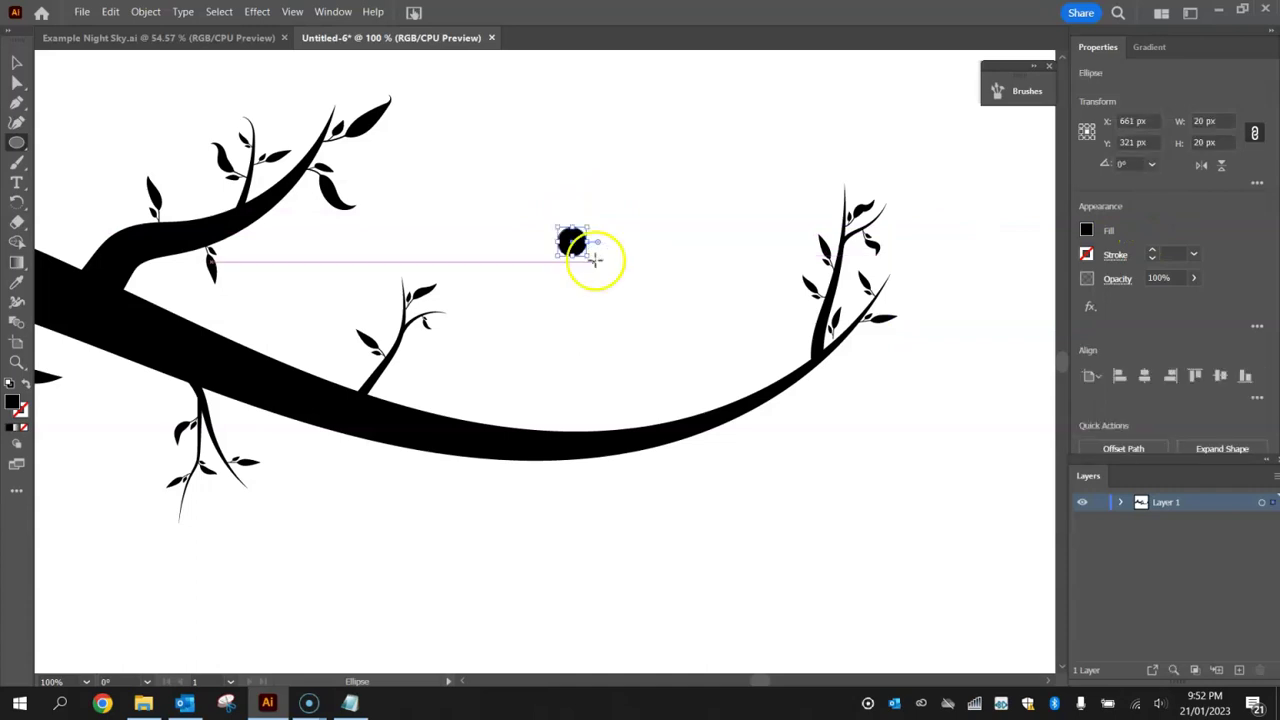
scroll(592, 260, "up", 3)
left_click_drag(655, 261, 575, 412)
Move the tall ellipse beneath the circle so that they overlap, and stretch its height and width slightly.
left_click(16, 62)
left_click(617, 303)
left_click_drag(617, 303, 588, 340)
left_click(694, 217)
left_click(541, 317)
left_click_drag(541, 414, 541, 432)
left_click_drag(498, 350, 491, 349)
left_click(728, 311)
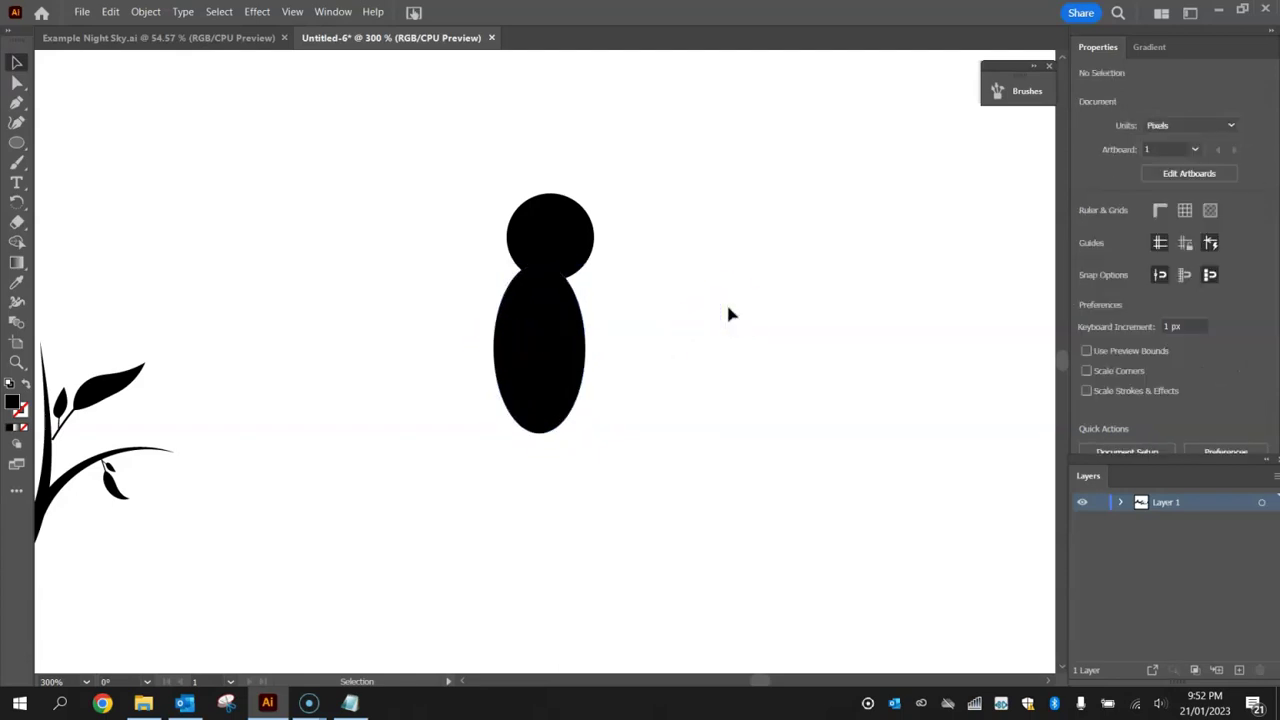
Scale the head circle down slightly and keep it overlapping the top of the body ellipse.
left_click(558, 215)
left_click_drag(591, 192, 572, 241)
left_click(629, 238)
left_click(659, 216)
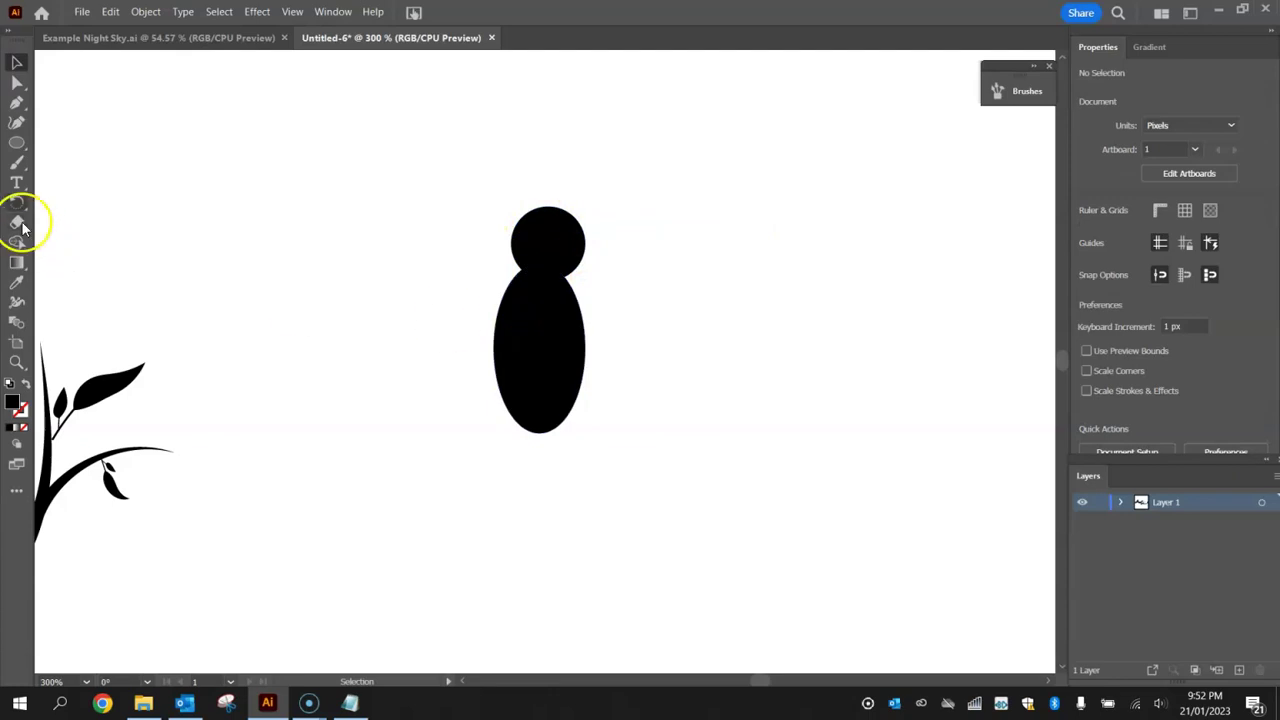
Create a three-sided polygon with a radius of 10 px beside the bird's head.
left_click_drag(16, 142, 93, 182)
left_click(625, 224)
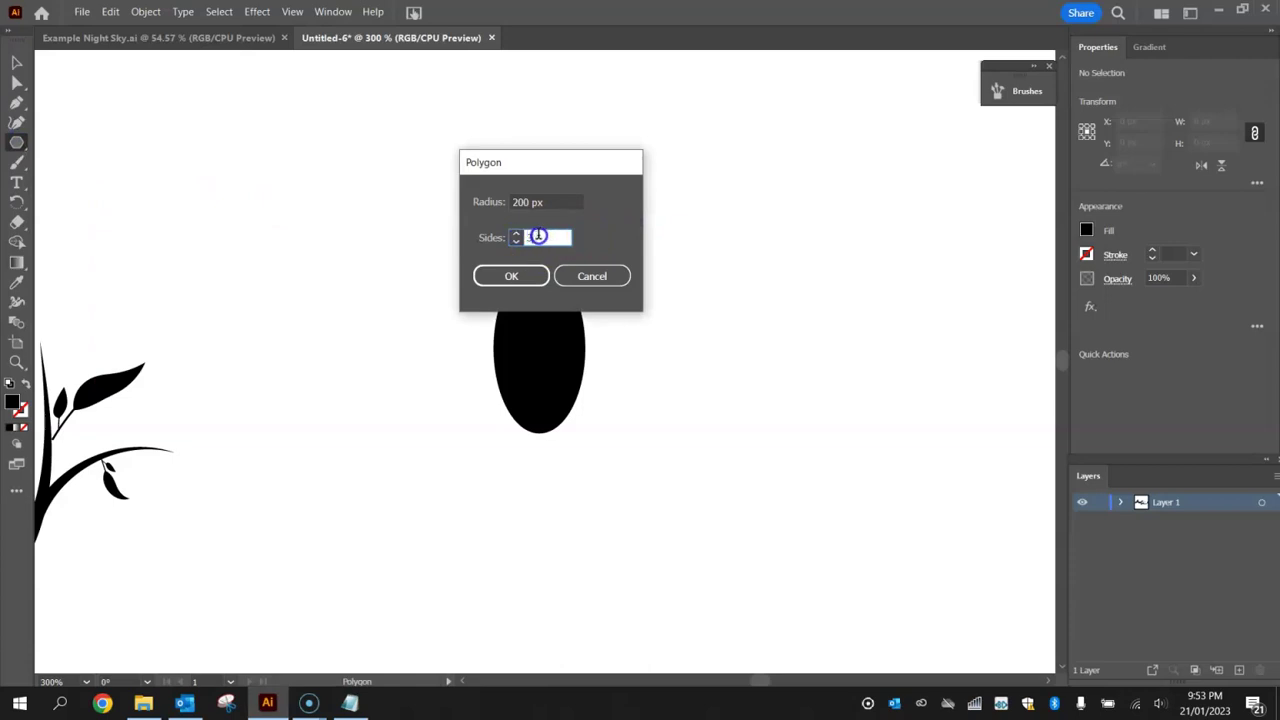
left_click_drag(520, 201, 432, 191)
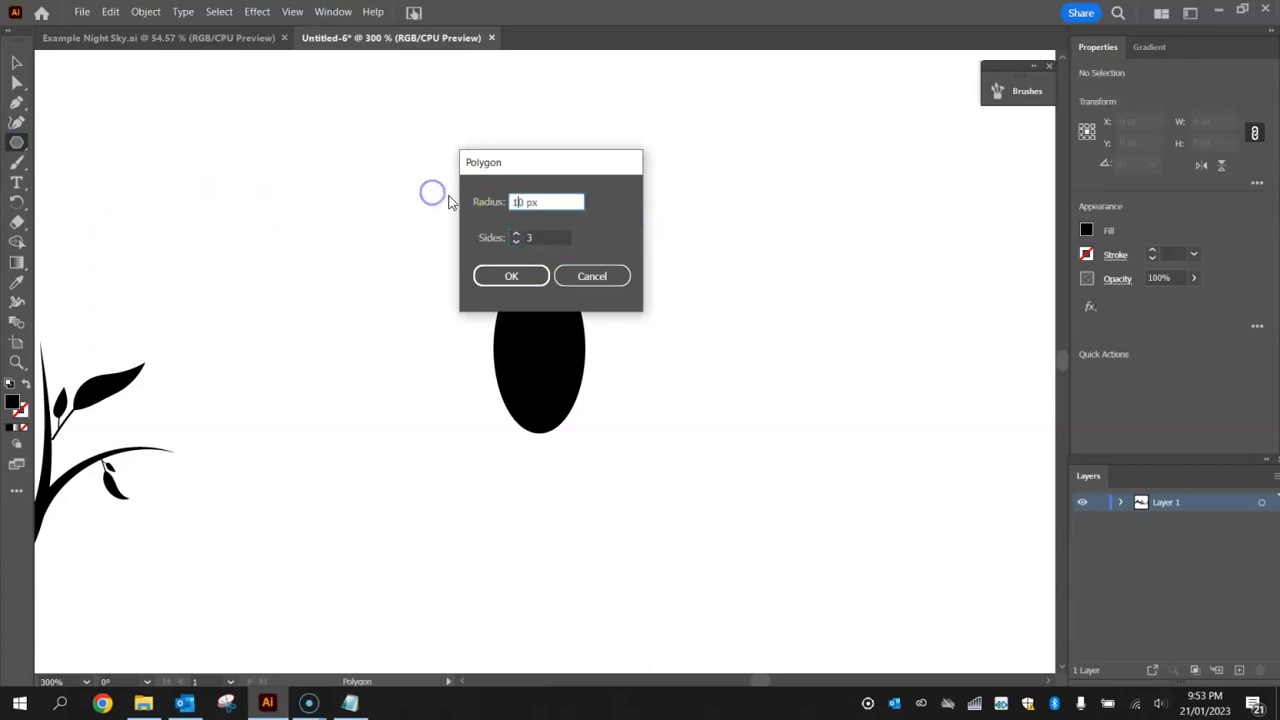
type("1")
left_click(517, 273)
left_click(14, 62)
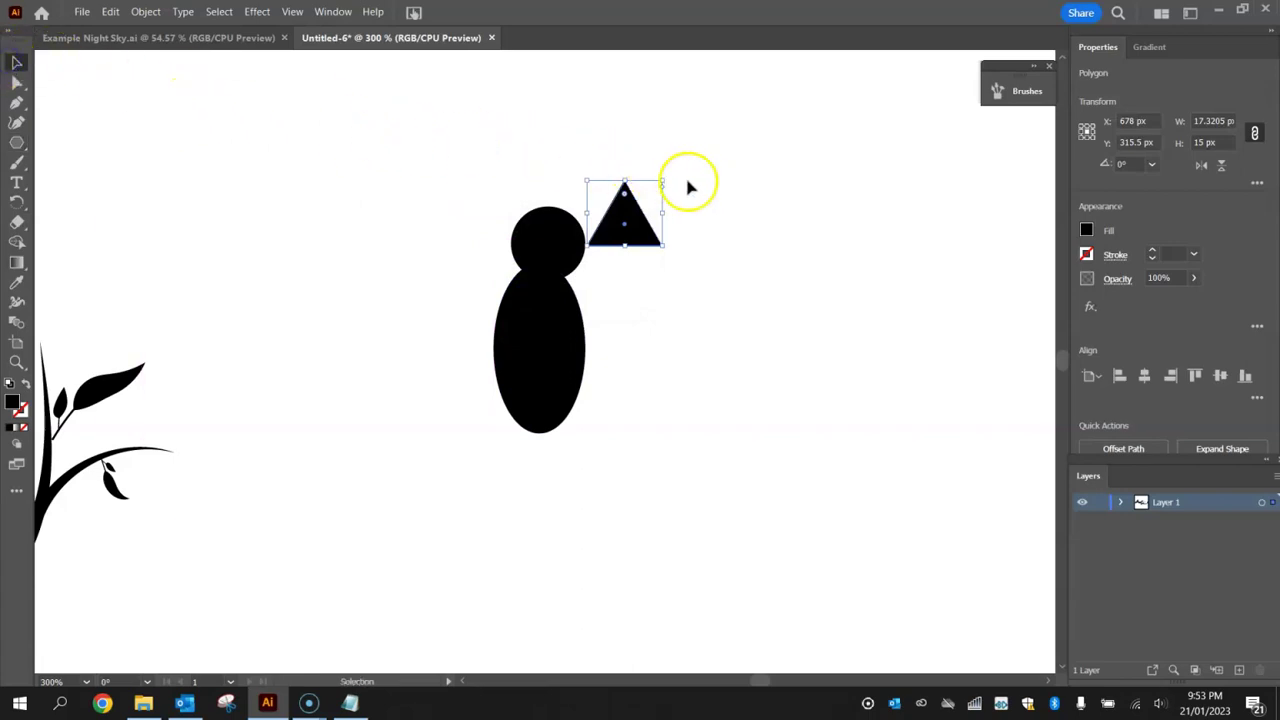
Rotate the triangle so its tip points away from the head and place it against the head's edge as a beak.
left_click_drag(669, 174, 682, 291)
left_click_drag(670, 189, 588, 250)
left_click(697, 238)
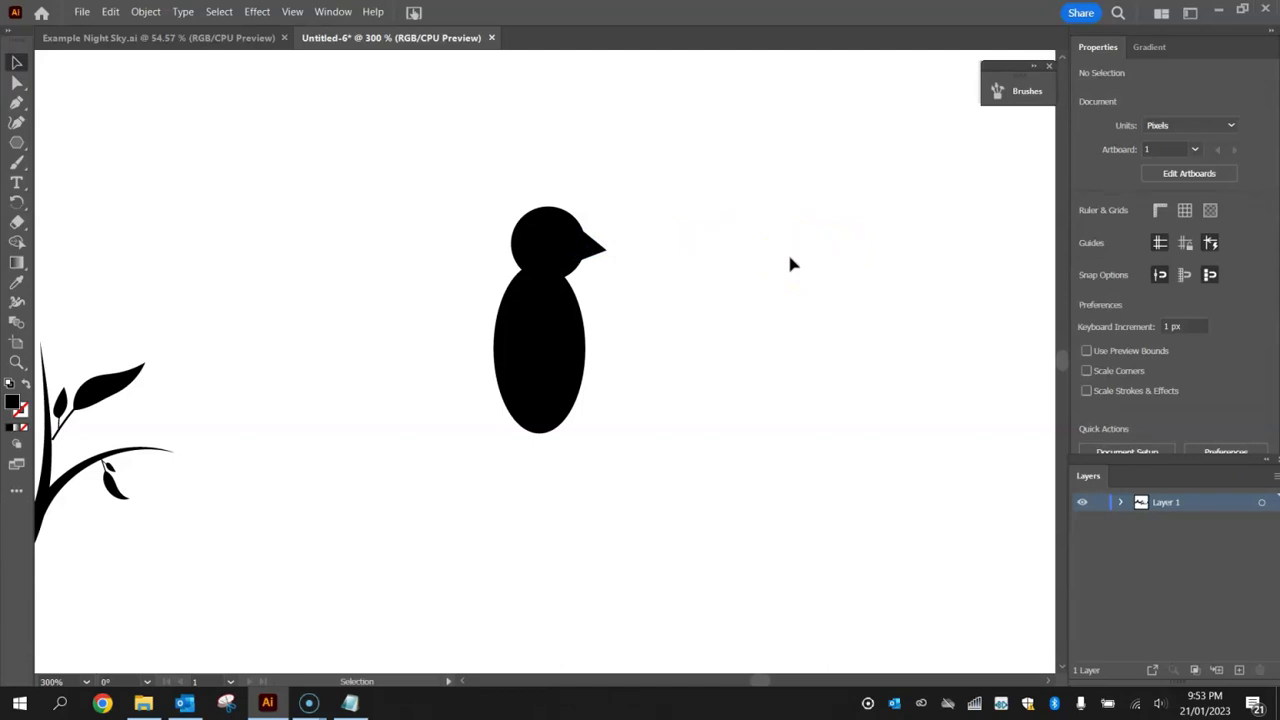
Draw a rectangle about 5 px wide and 30 px tall near the body and taper it by moving both upper corners inward.
left_click_drag(17, 142, 99, 145)
left_click_drag(664, 411, 685, 542)
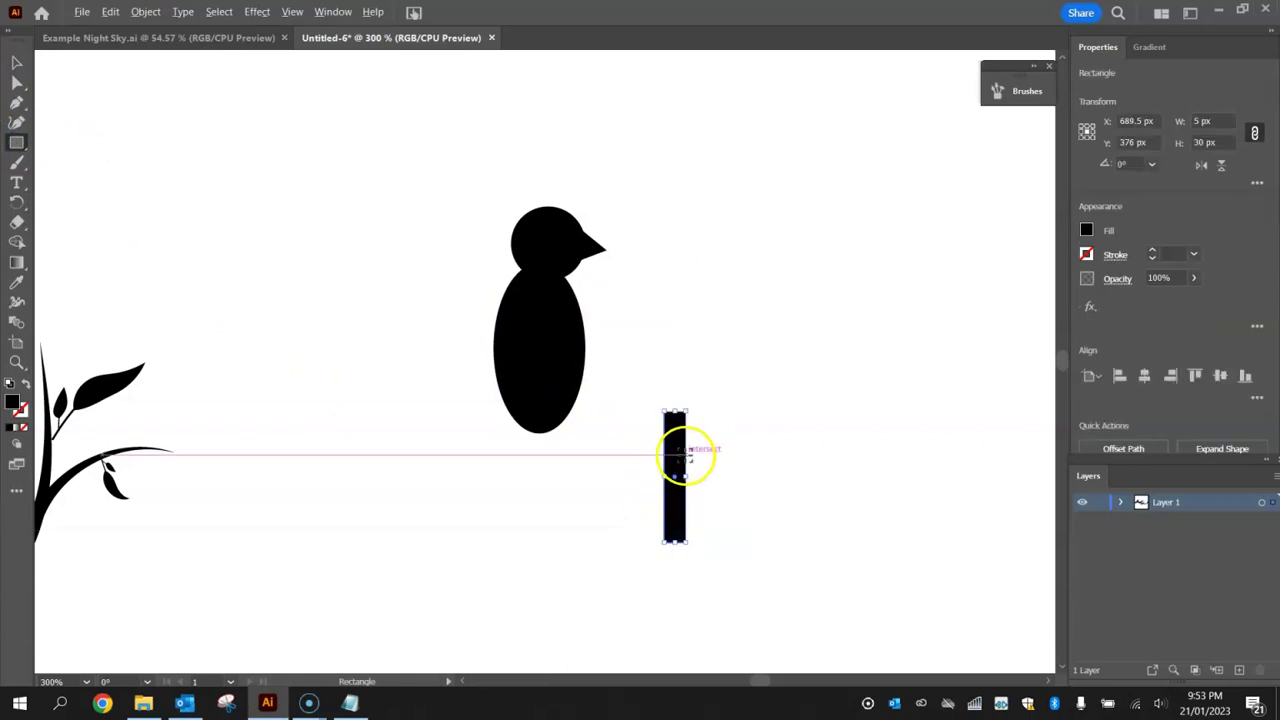
scroll(689, 463, "up", 2)
left_click_drag(17, 82, 72, 84)
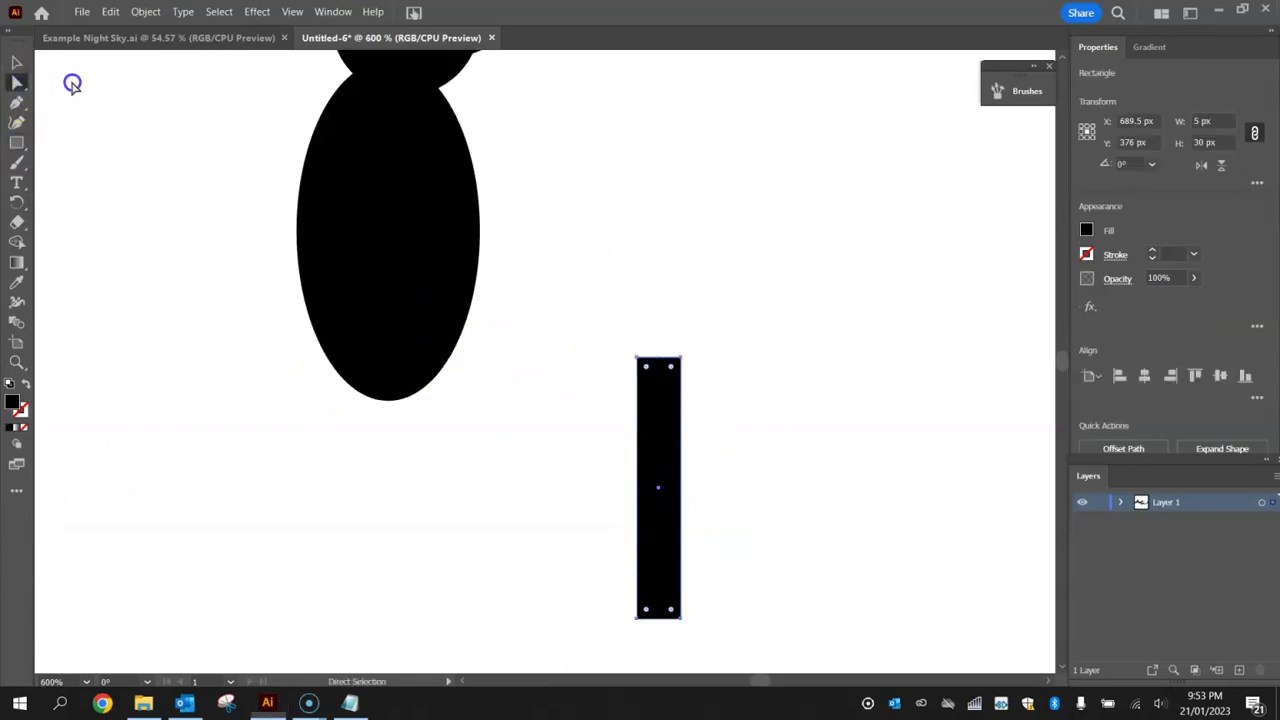
left_click(640, 360)
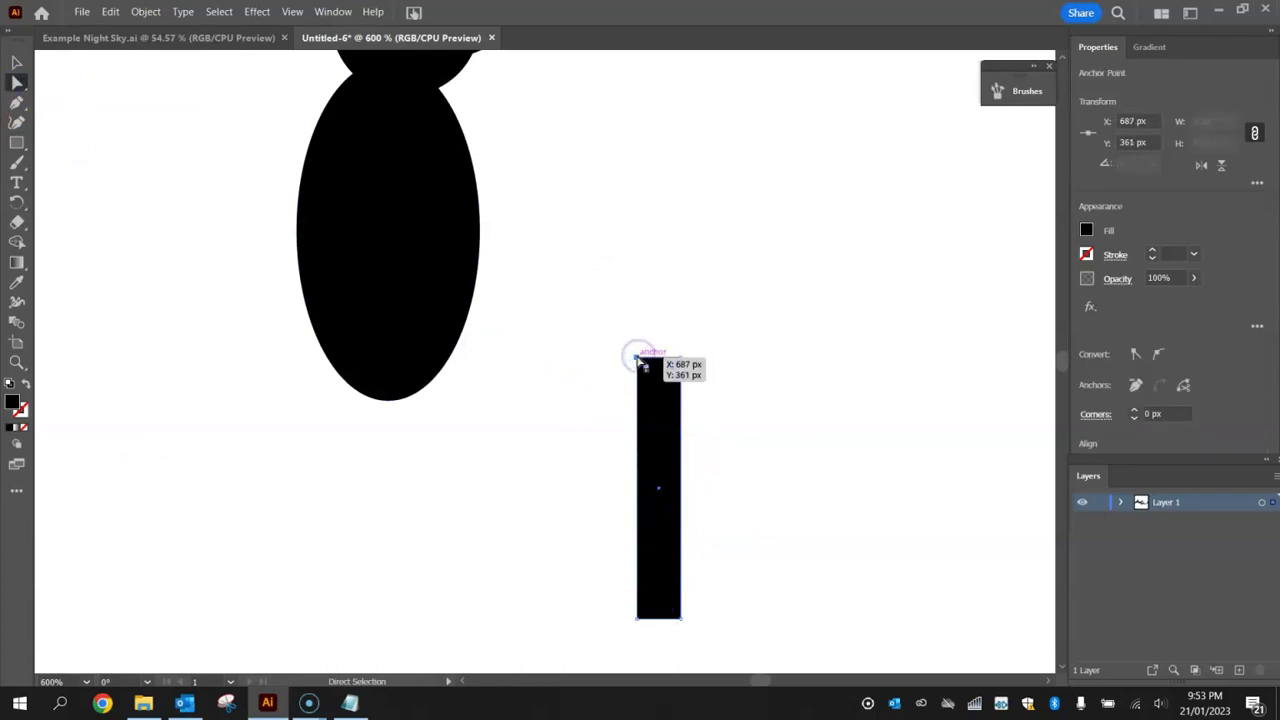
left_click_drag(637, 357, 654, 358)
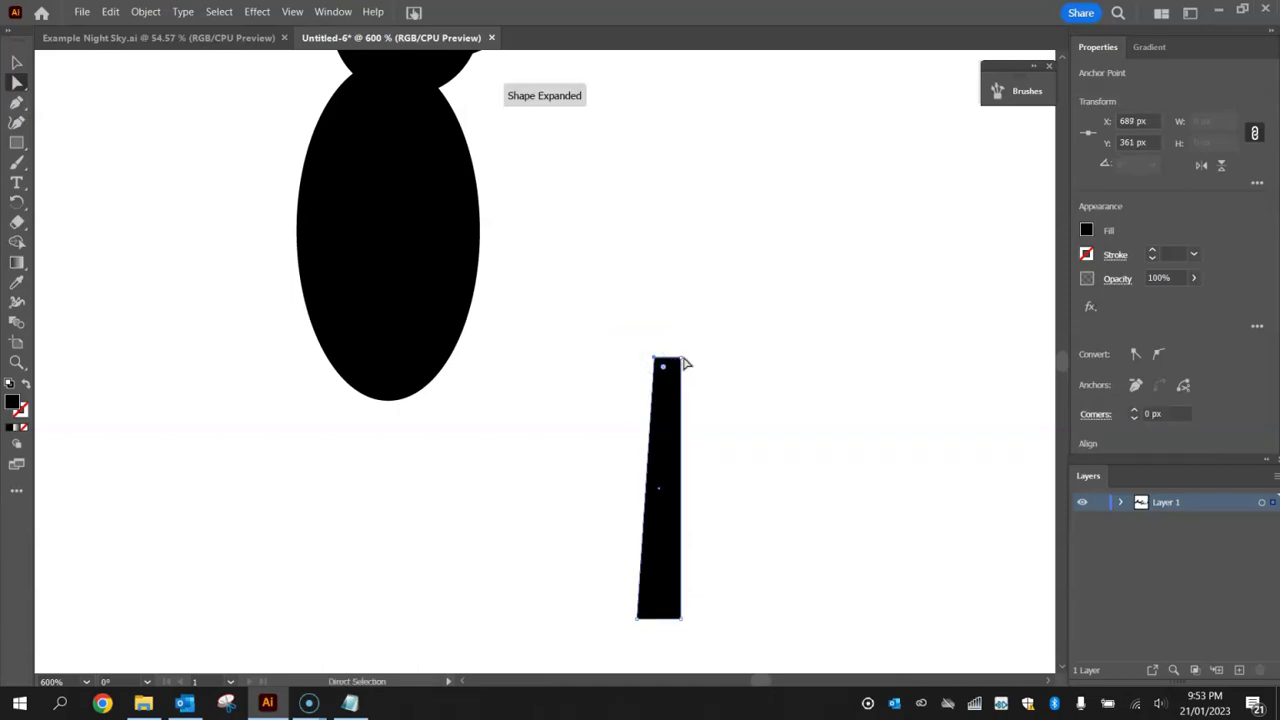
left_click(683, 360)
left_click_drag(683, 361, 663, 356)
left_click(740, 351)
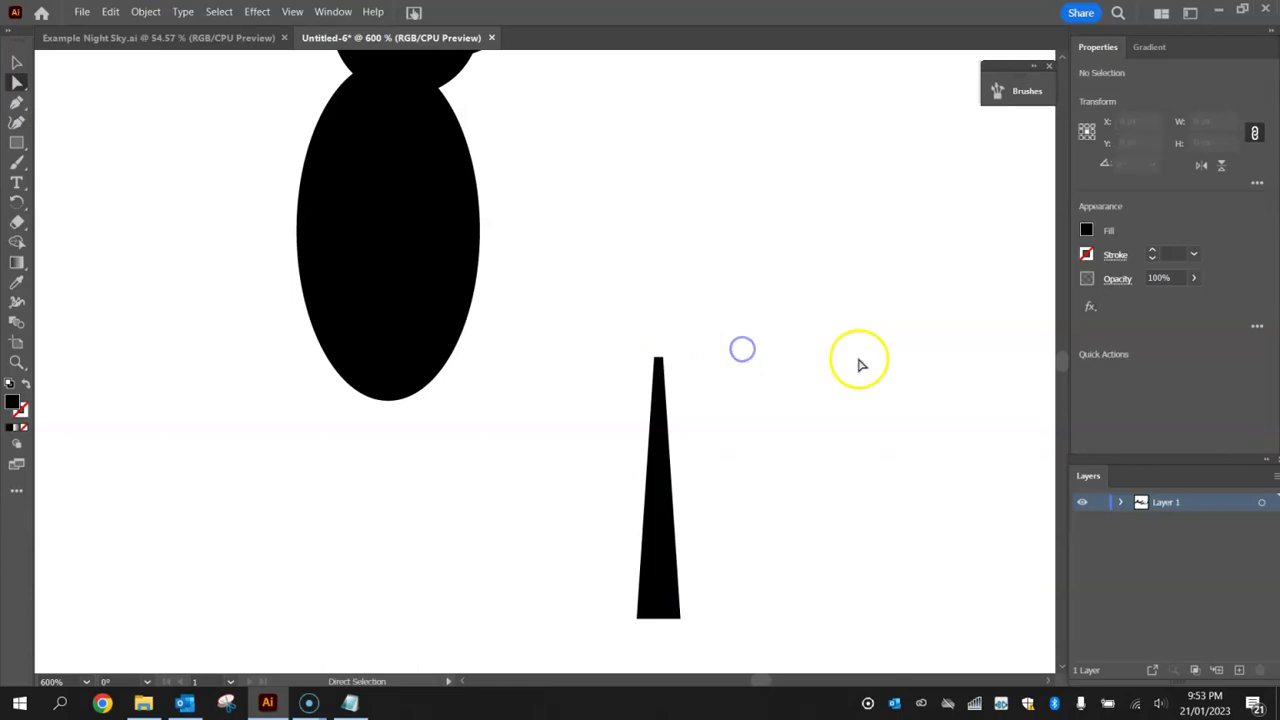
Place the tapered shape under the bird's body as a tail and tilt it so its wide end swings away from the beak side.
left_click_drag(657, 506, 371, 512)
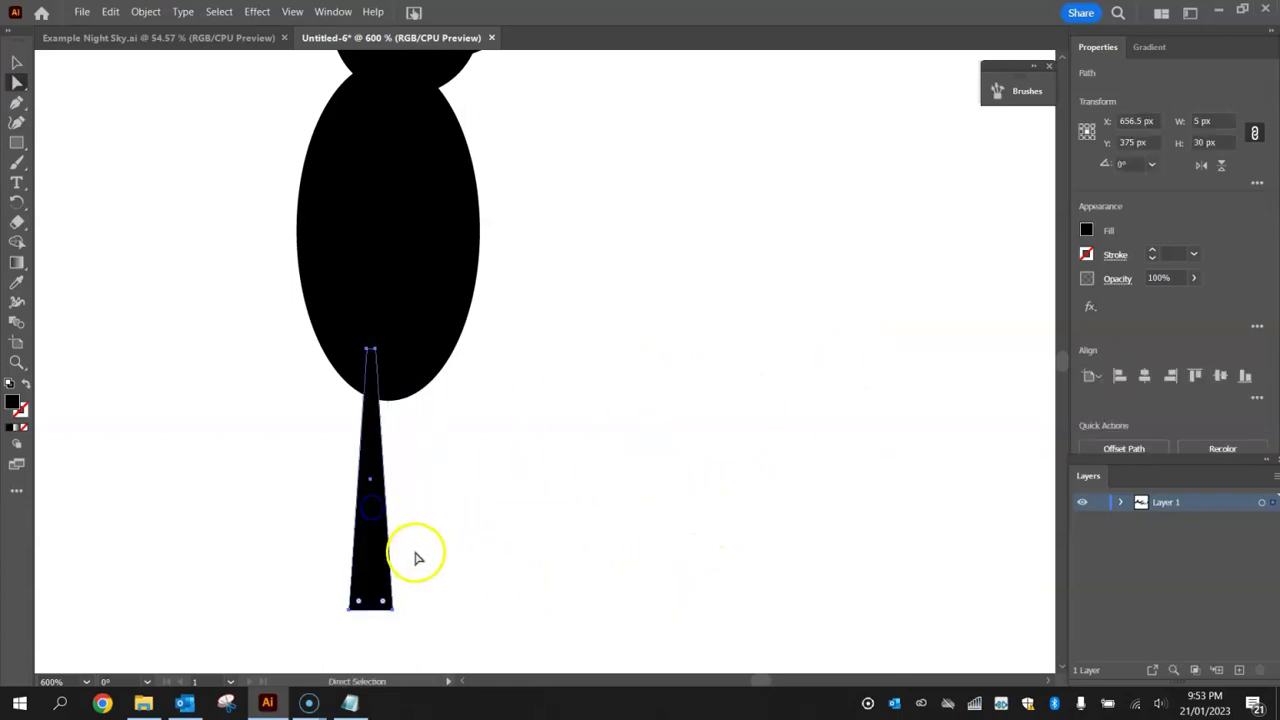
key("v")
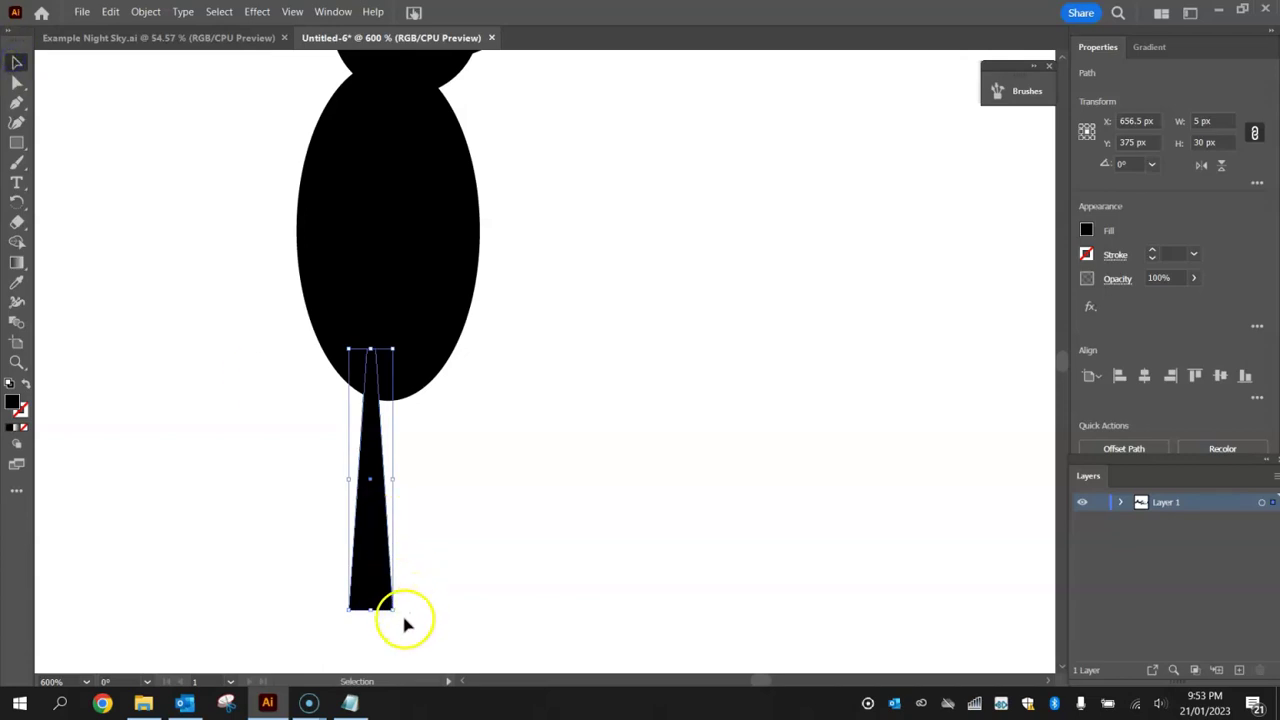
left_click_drag(398, 615, 374, 614)
left_click_drag(360, 497, 315, 518)
left_click(745, 417)
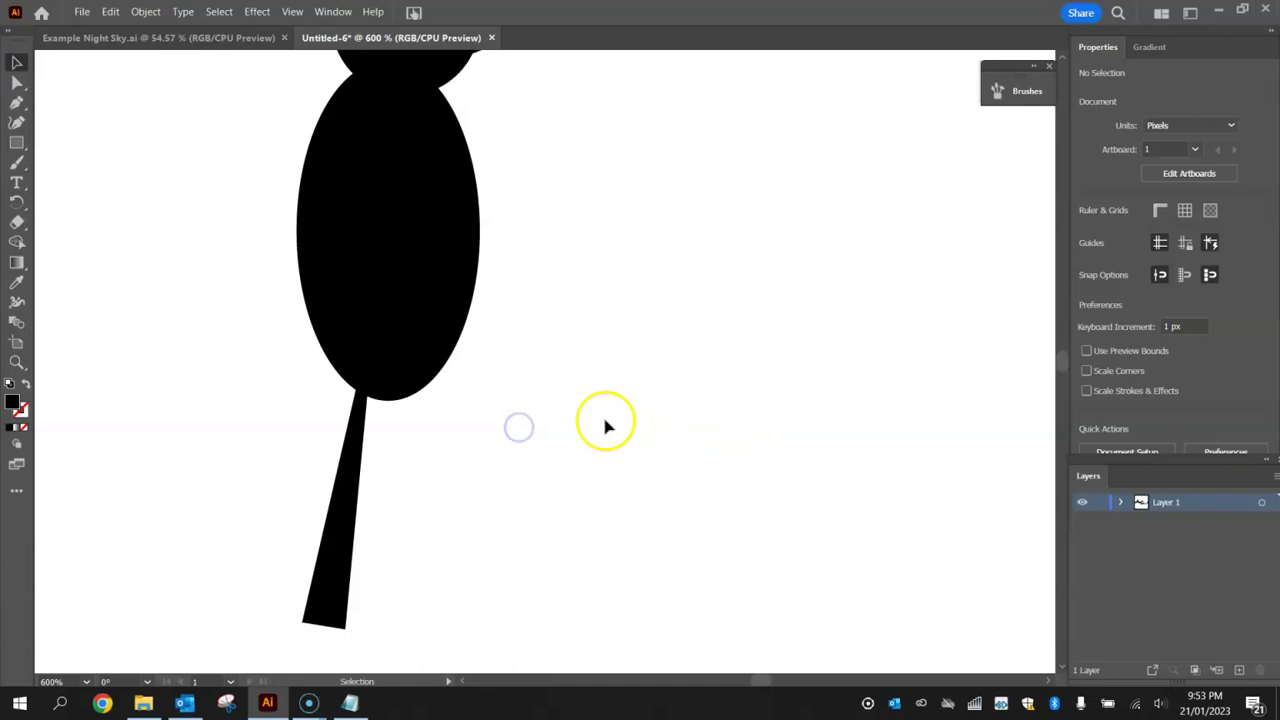
scroll(490, 368, "down", 1)
scroll(490, 368, "down", 1)
left_click_drag(413, 460, 429, 379)
left_click(577, 457)
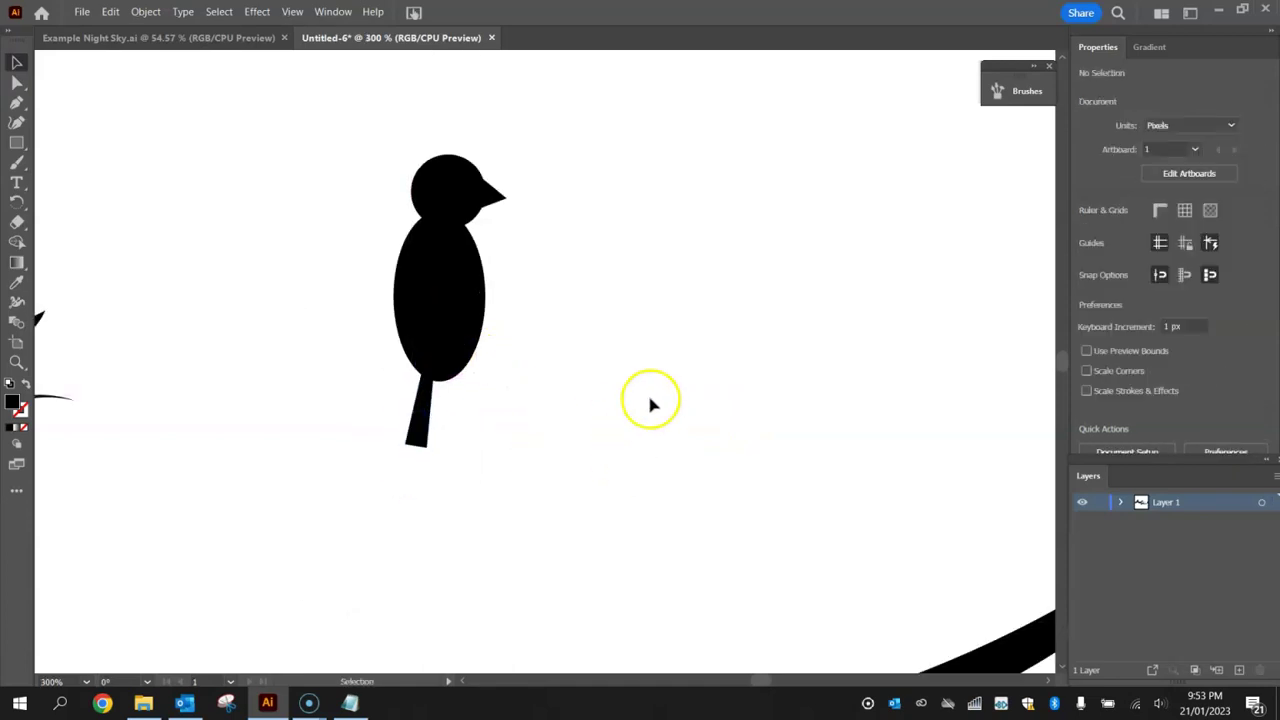
Group the head, beak, body and tail shapes and name the group Bird.
scroll(517, 400, "down", 1)
left_click_drag(391, 195, 549, 443)
key("a")
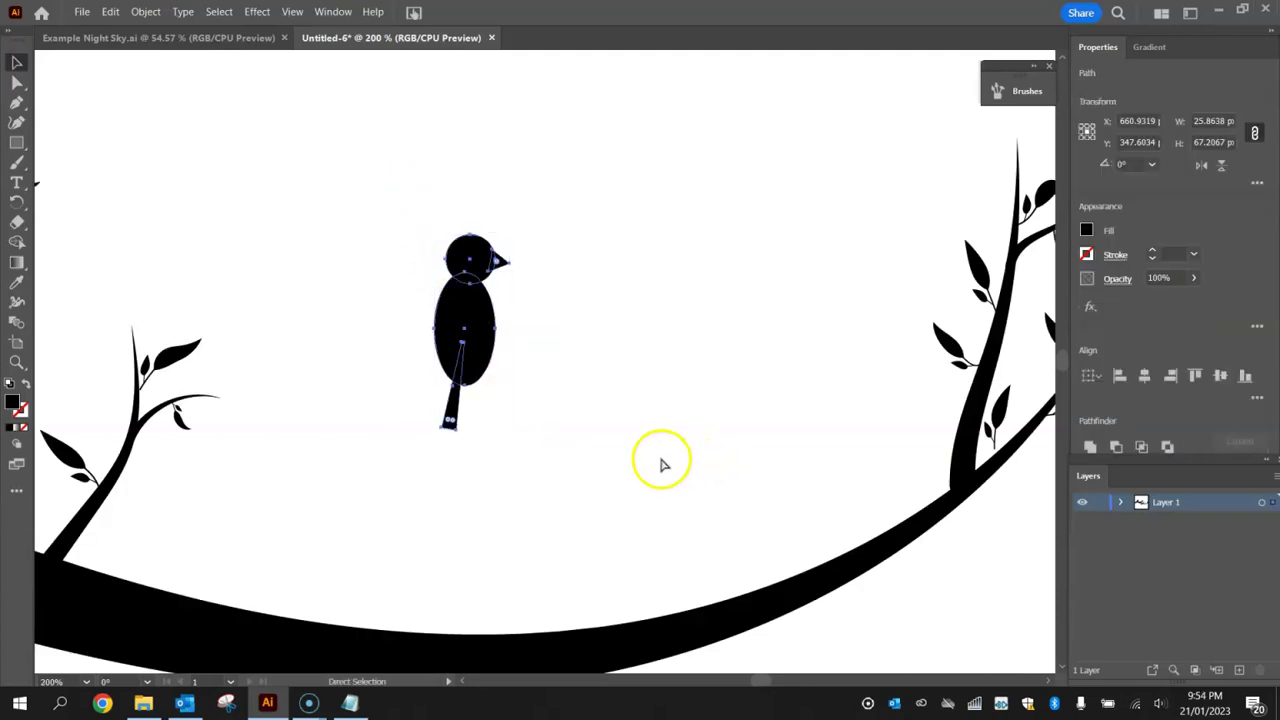
key("v")
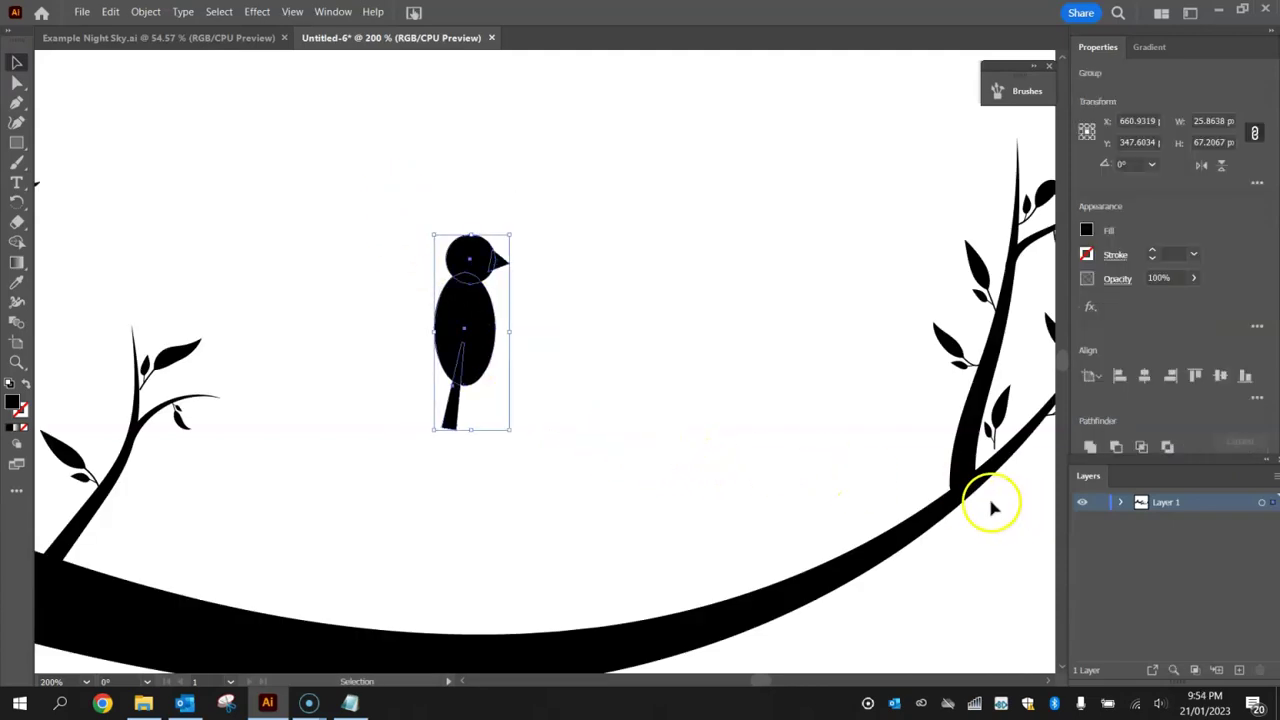
left_click(1121, 502)
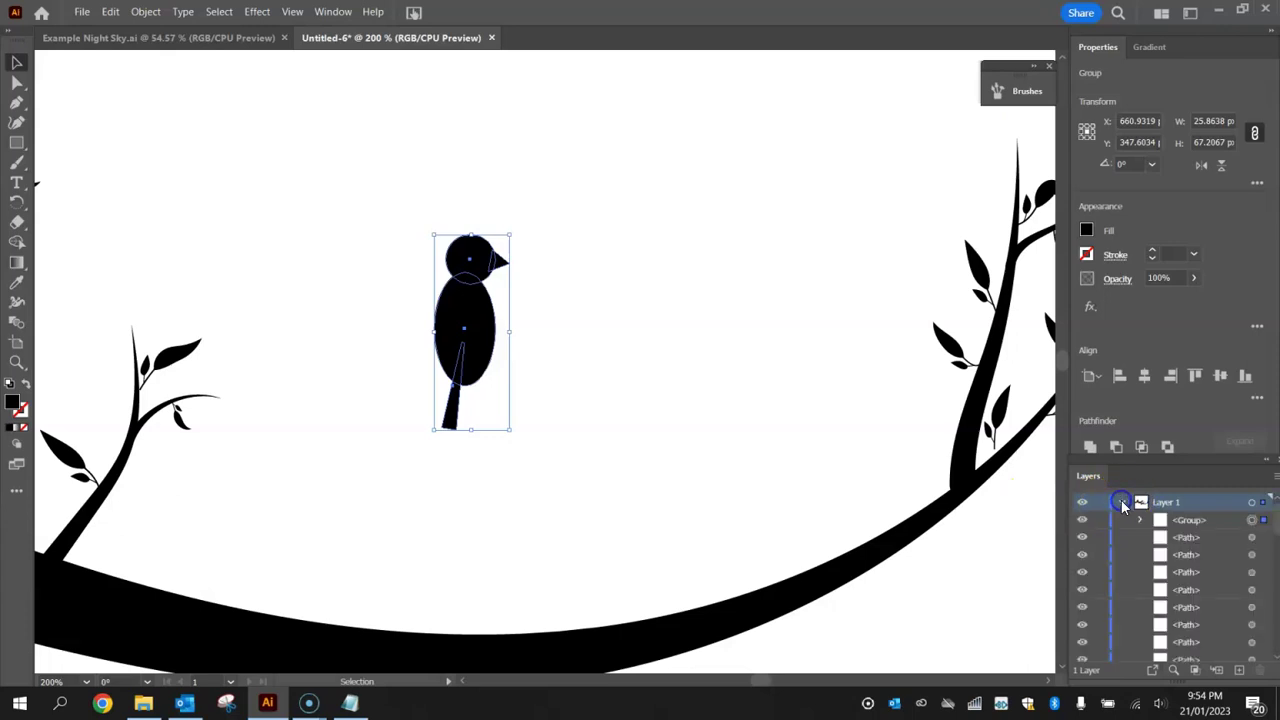
double_click(1193, 520)
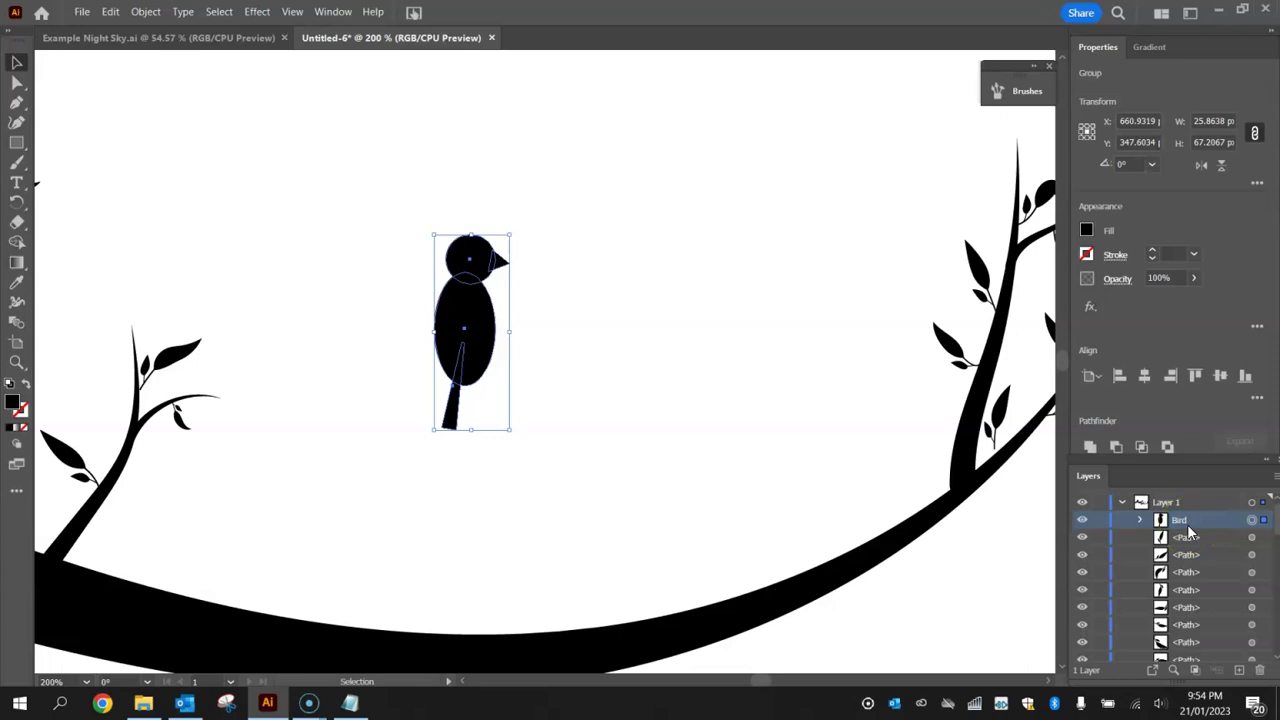
left_click_drag(1187, 522, 1126, 501)
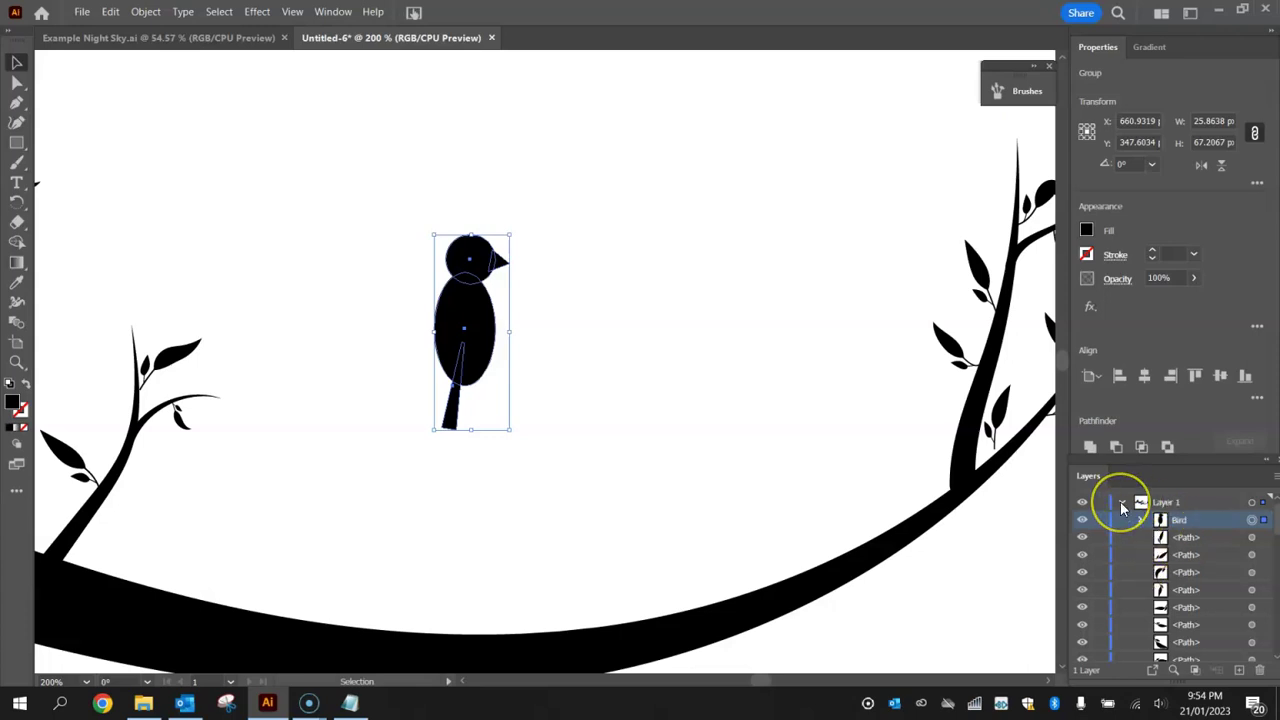
left_click(1122, 504)
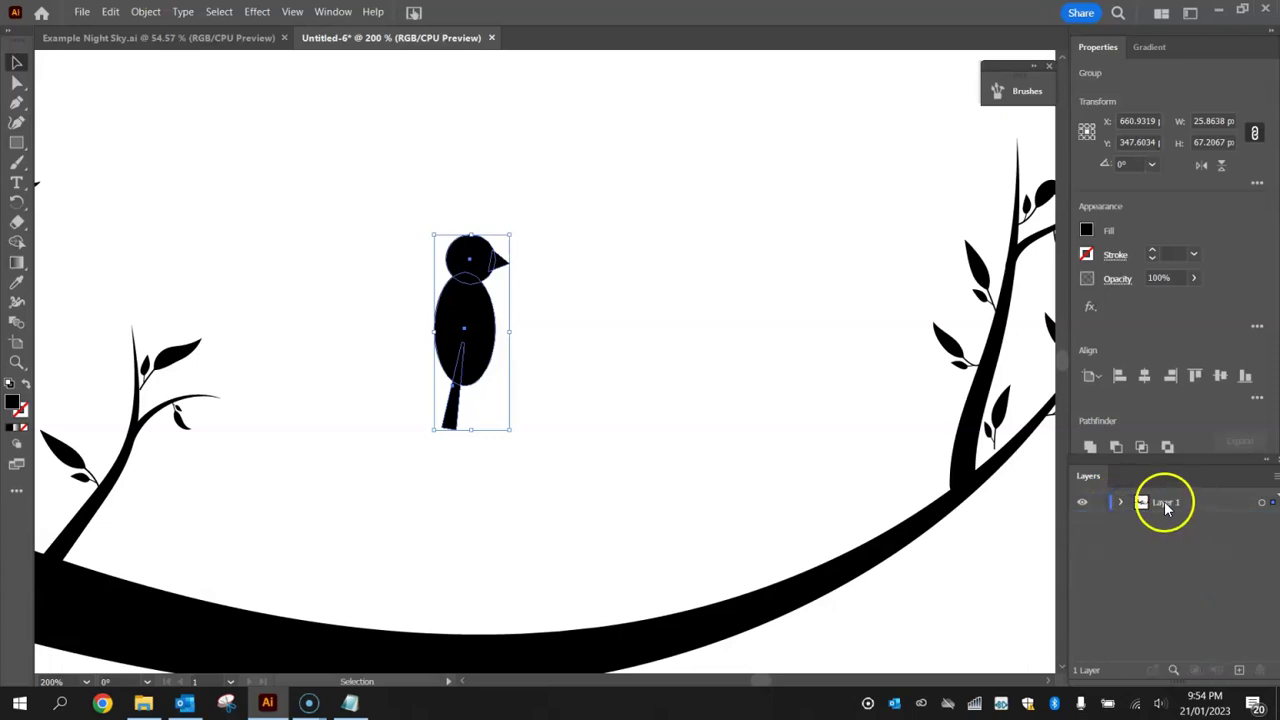
Rename Layer 1 as Tree and add a new layer named Birds above it.
double_click(1165, 505)
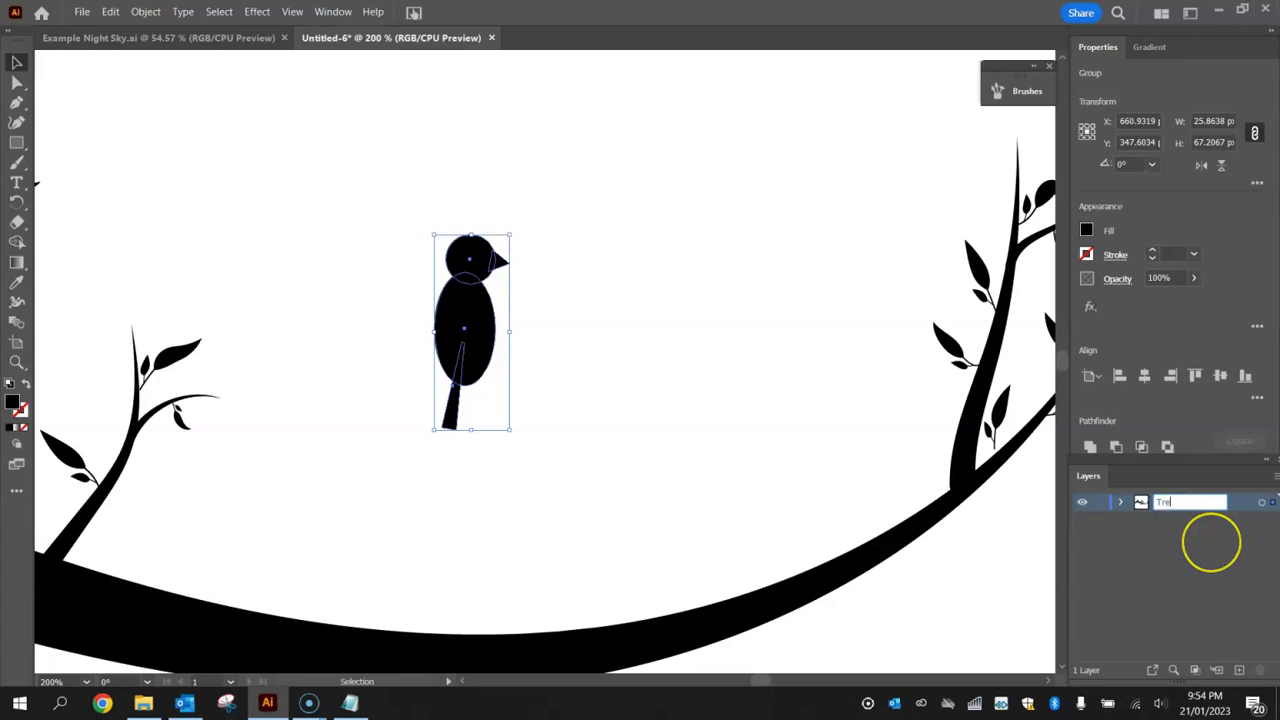
left_click(1158, 512)
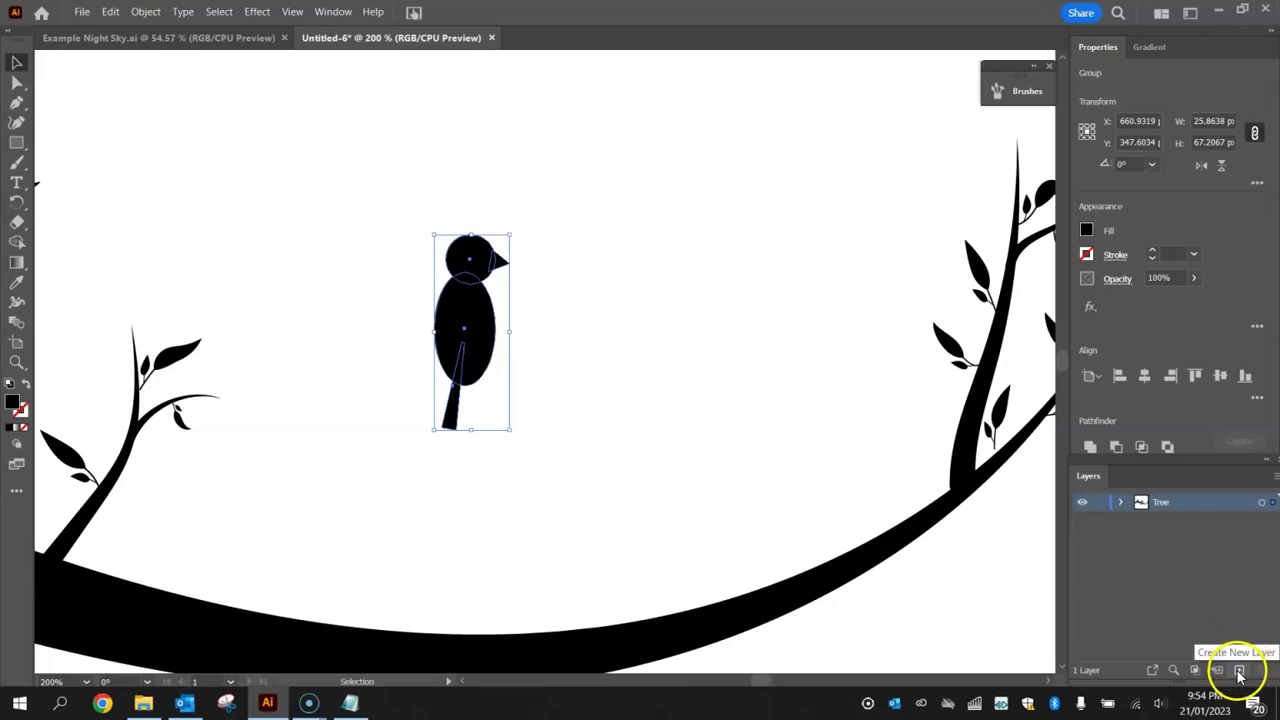
left_click(1239, 672)
double_click(1164, 503)
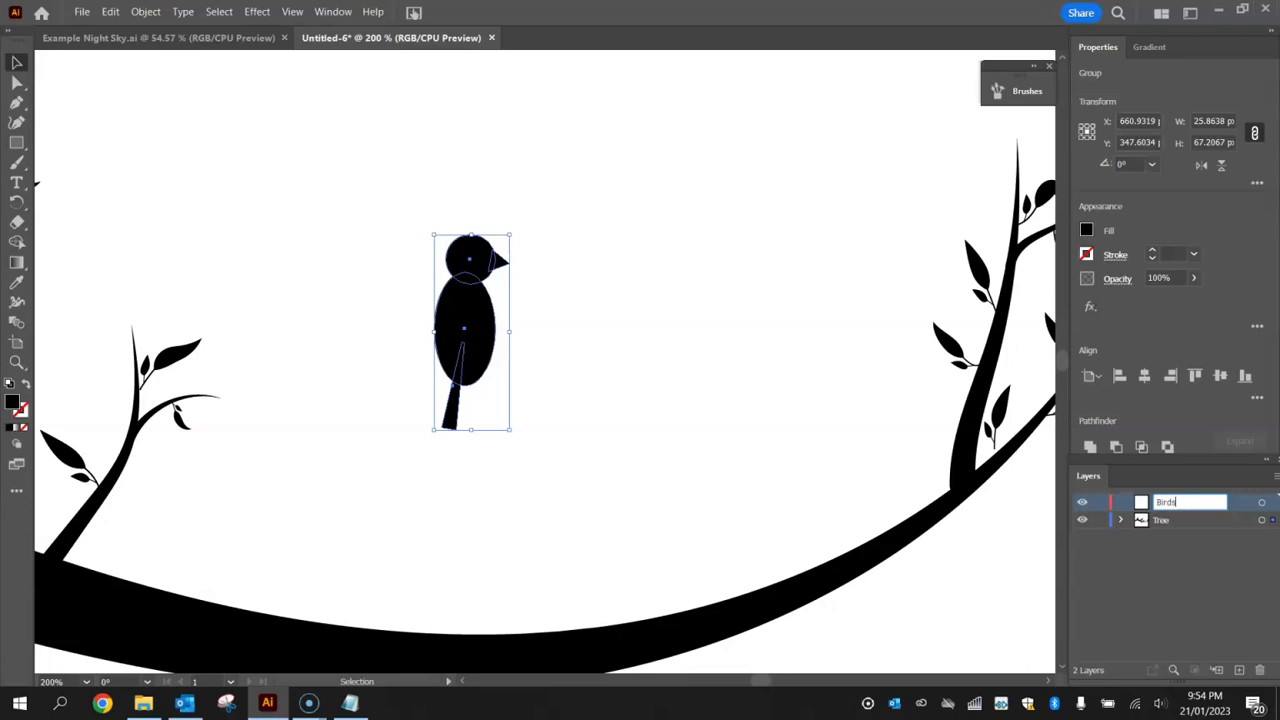
left_click(1160, 550)
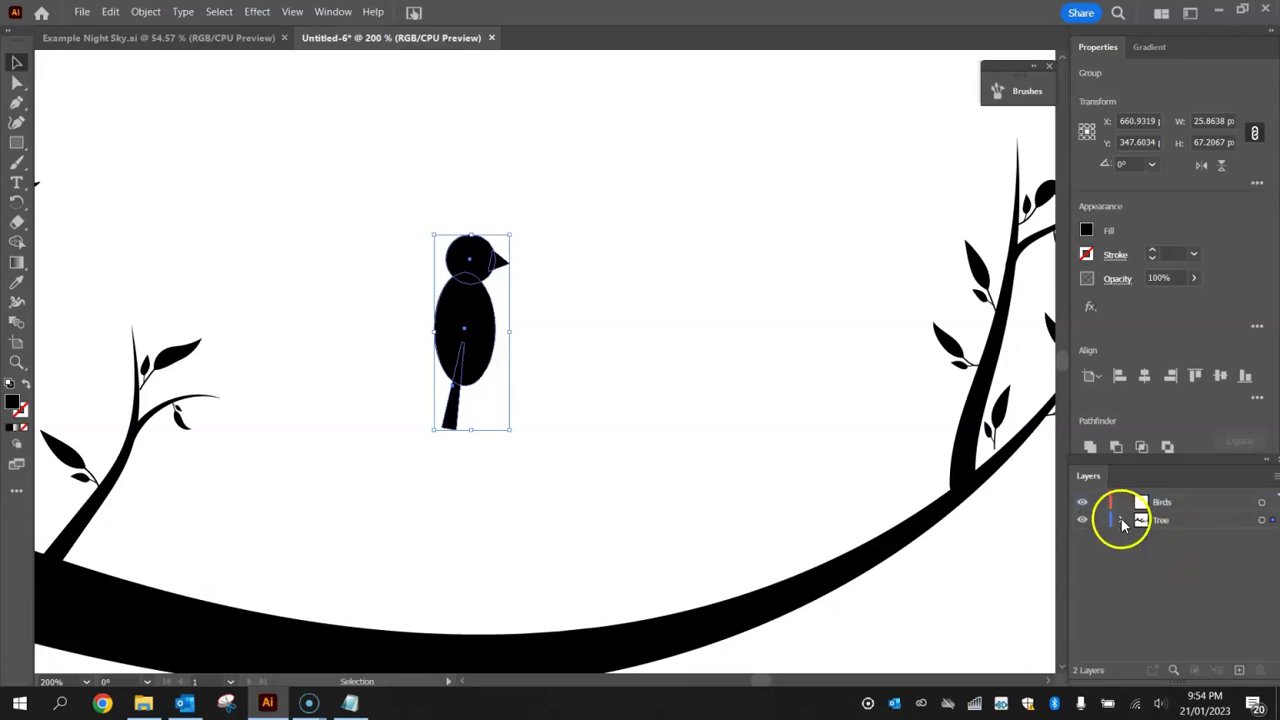
Move the Bird group from the Tree layer into the Birds layer and lock the Tree layer.
left_click(1121, 520)
left_click(1185, 538)
left_click_drag(1181, 540, 1166, 505)
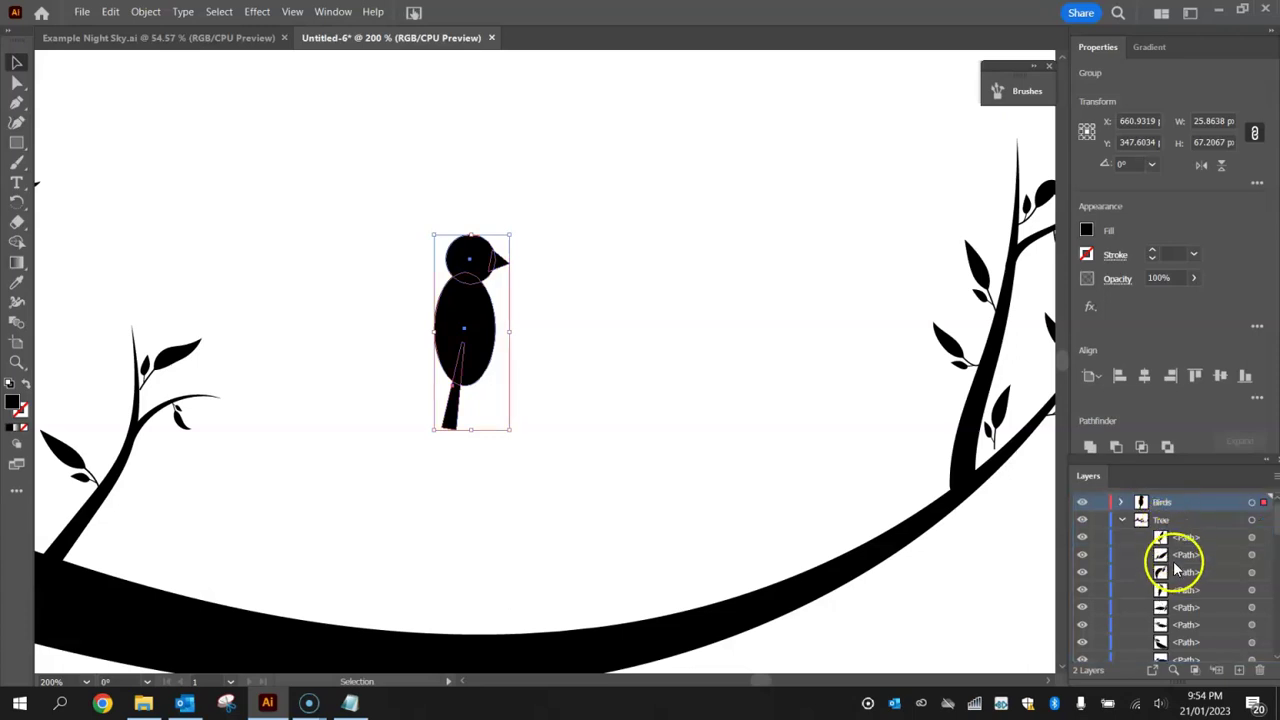
left_click(1121, 520)
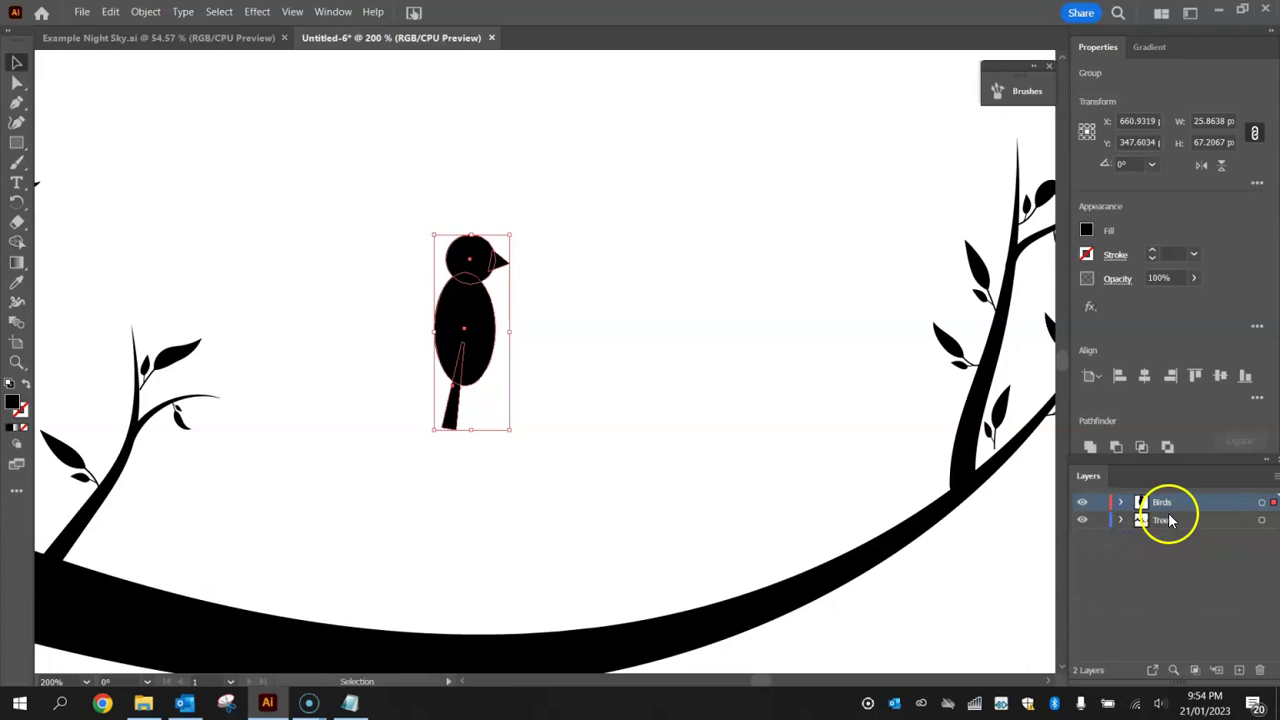
left_click(640, 375)
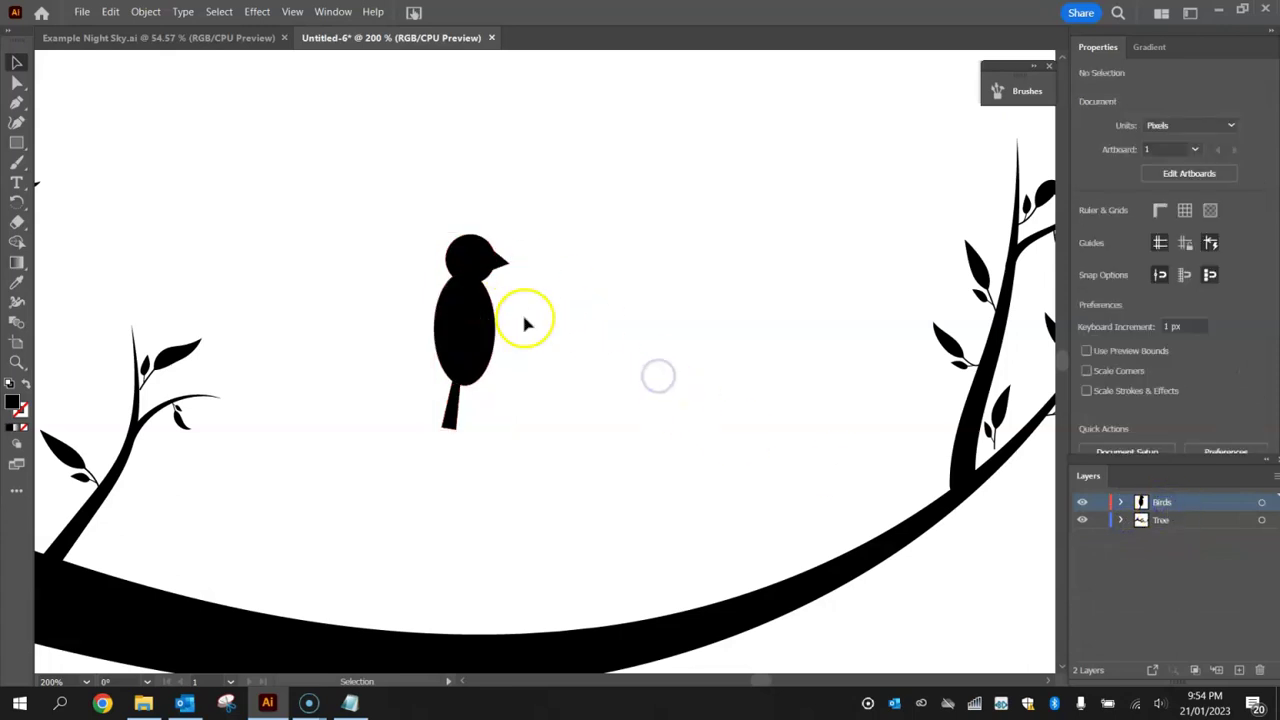
left_click(1102, 521)
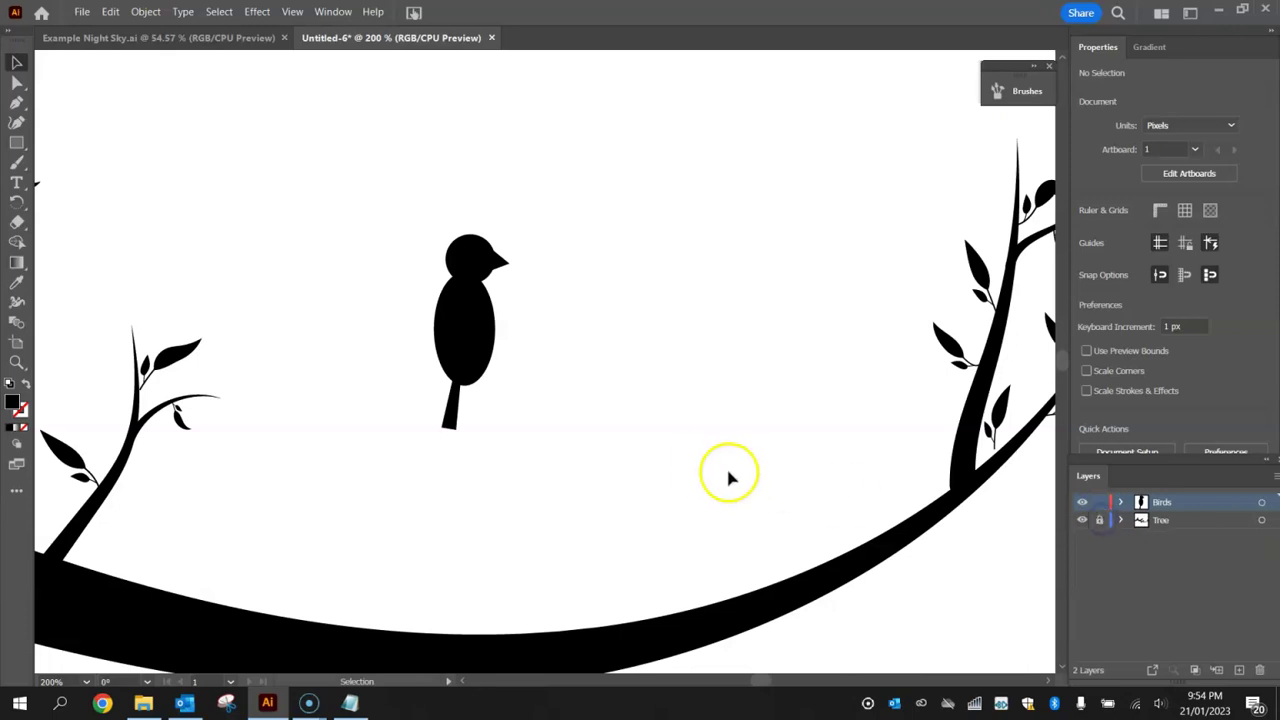
Move the bird down onto the lowest part of the curved branch with its tail crossing the wood.
scroll(703, 470, "down", 2)
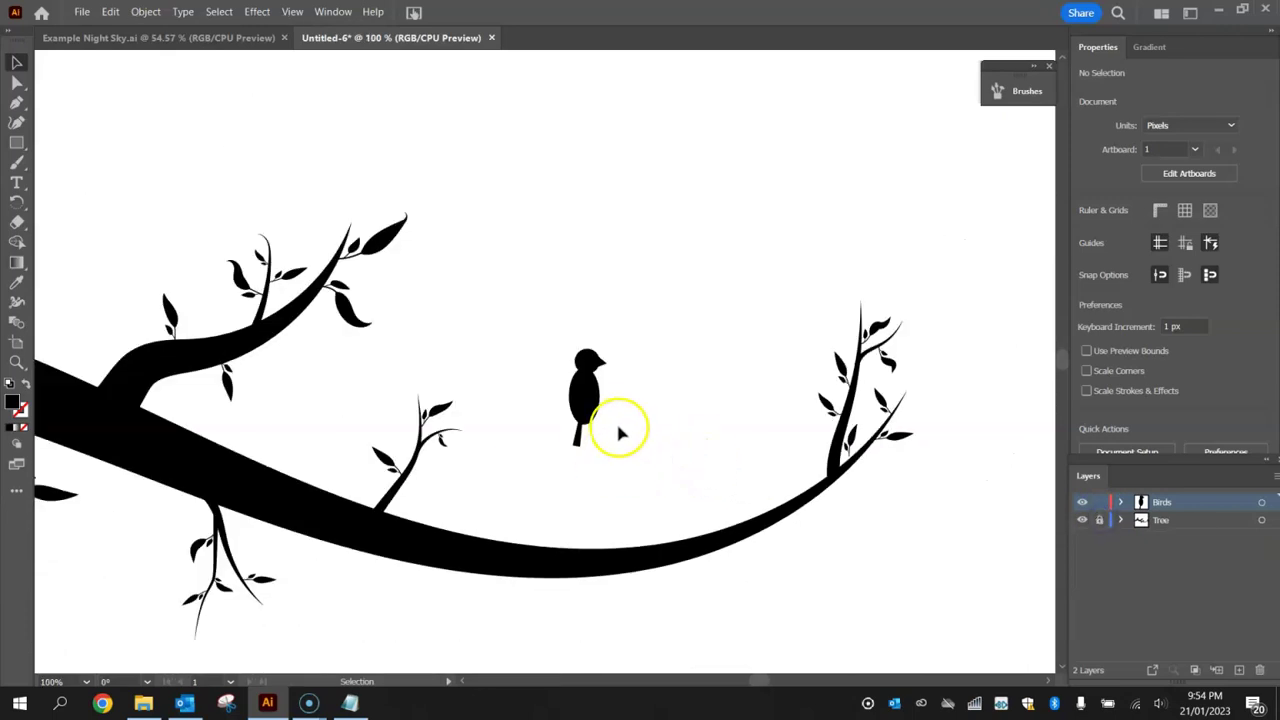
left_click_drag(588, 400, 550, 533)
left_click(580, 602)
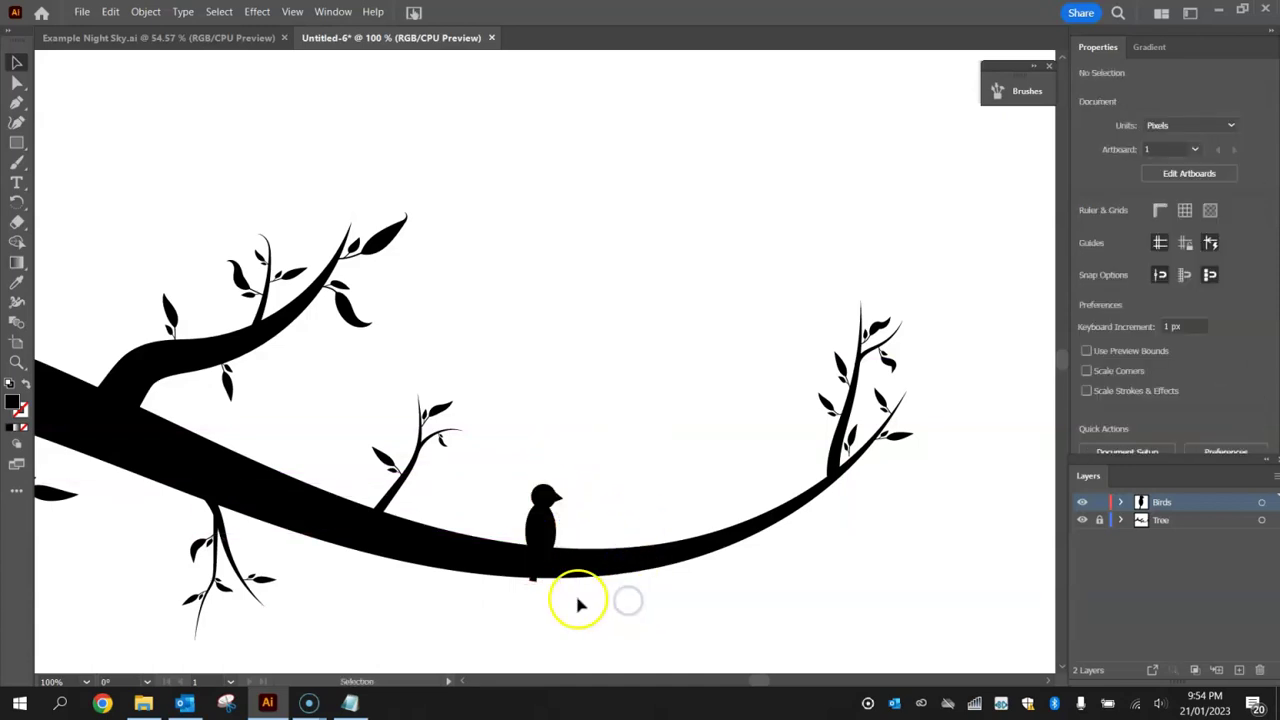
Enlarge the bird to about 32 px by 82 px and reseat it on the branch with the tail hanging below.
left_click(548, 541)
left_click_drag(557, 483, 575, 461)
left_click_drag(560, 515, 558, 530)
left_click(625, 501)
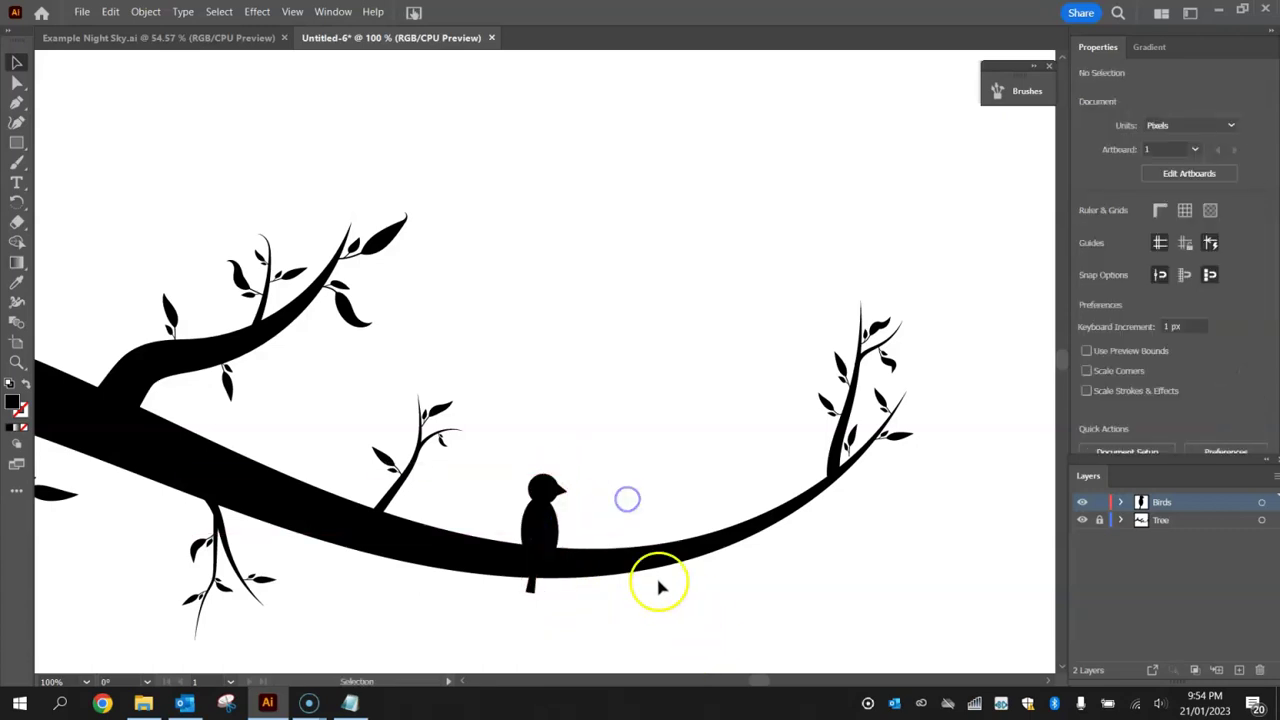
scroll(623, 549, "down", 1)
scroll(600, 590, "down", 1)
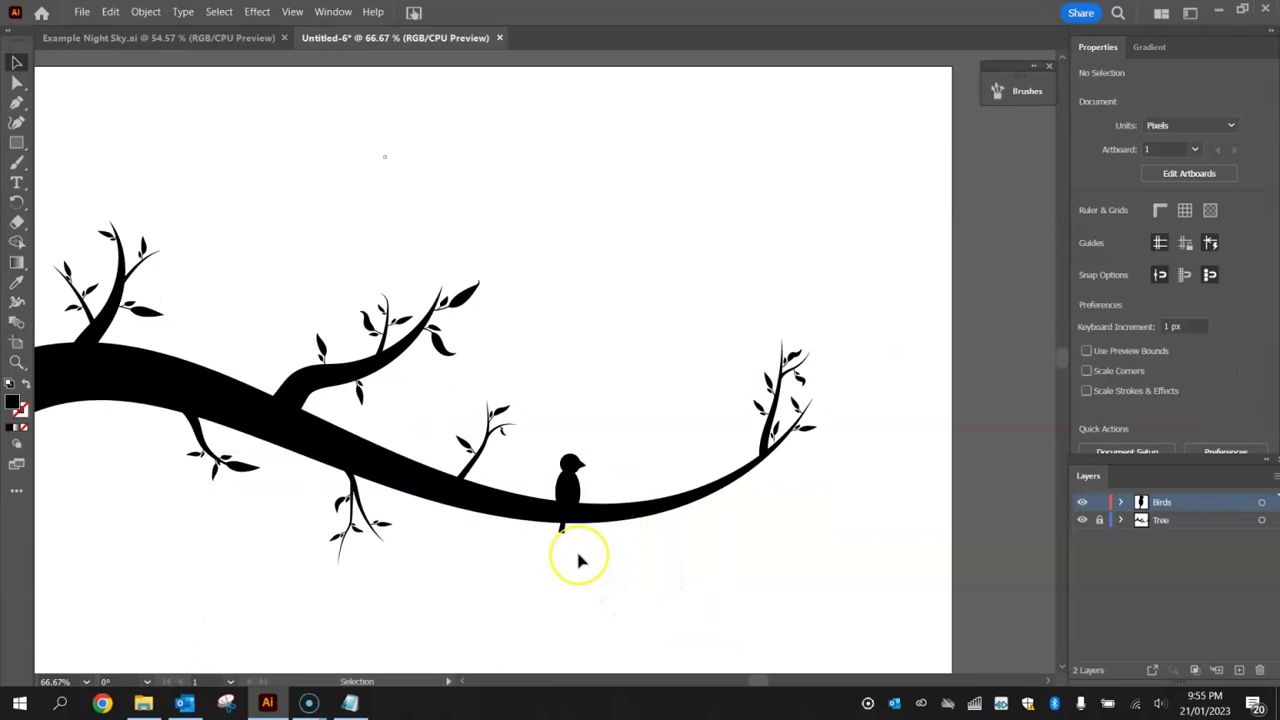
Isolate the Bird group and lengthen its tail to about 42 px so more of it extends below the branch.
scroll(577, 557, "up", 2)
left_click(541, 500)
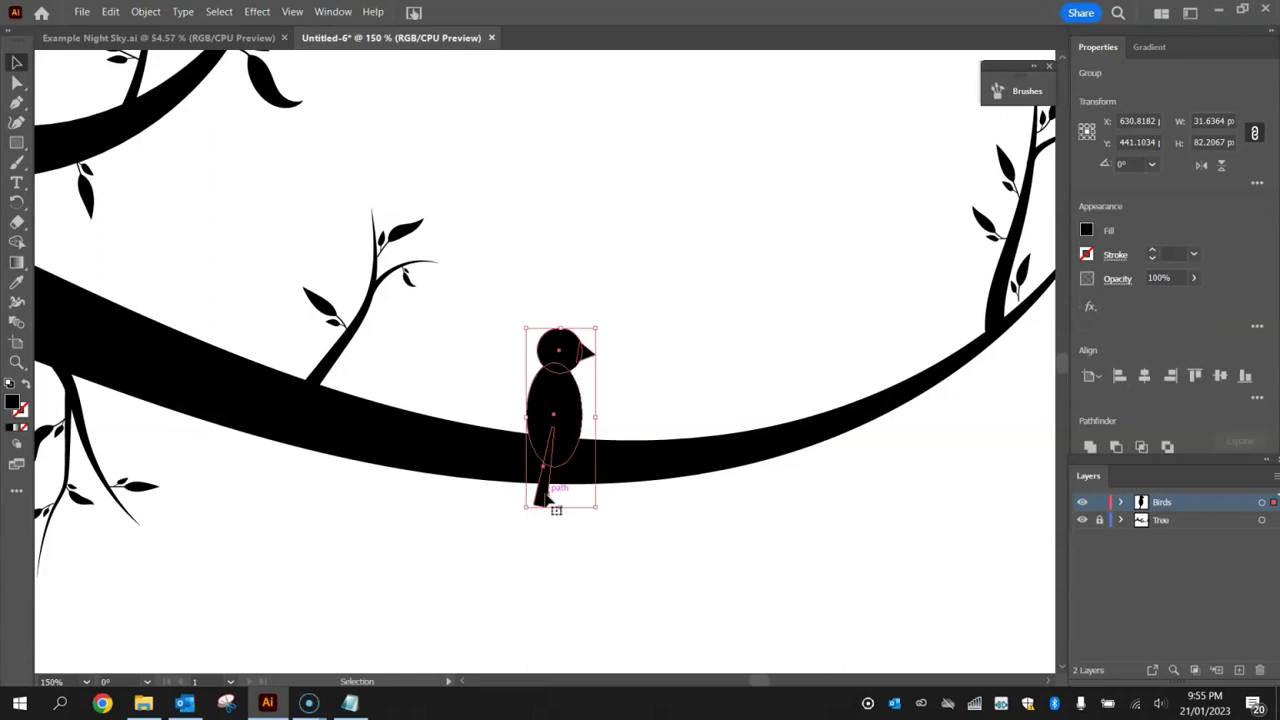
double_click(546, 498)
left_click_drag(541, 498, 546, 514)
left_click(551, 437)
left_click_drag(553, 433, 556, 431)
left_click(586, 514)
left_click(631, 403)
Nudge the tail about 2 px towards the beak side and activate the Paintbrush tool.
left_click(542, 500)
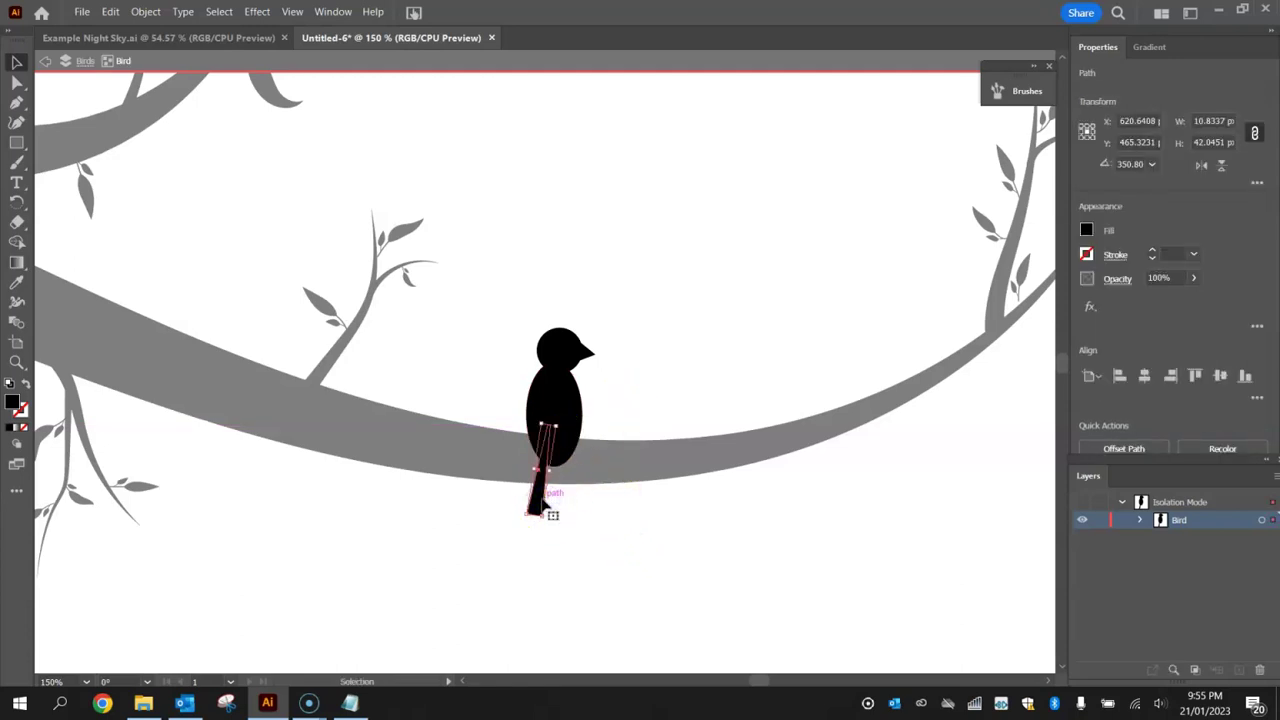
left_click(623, 514)
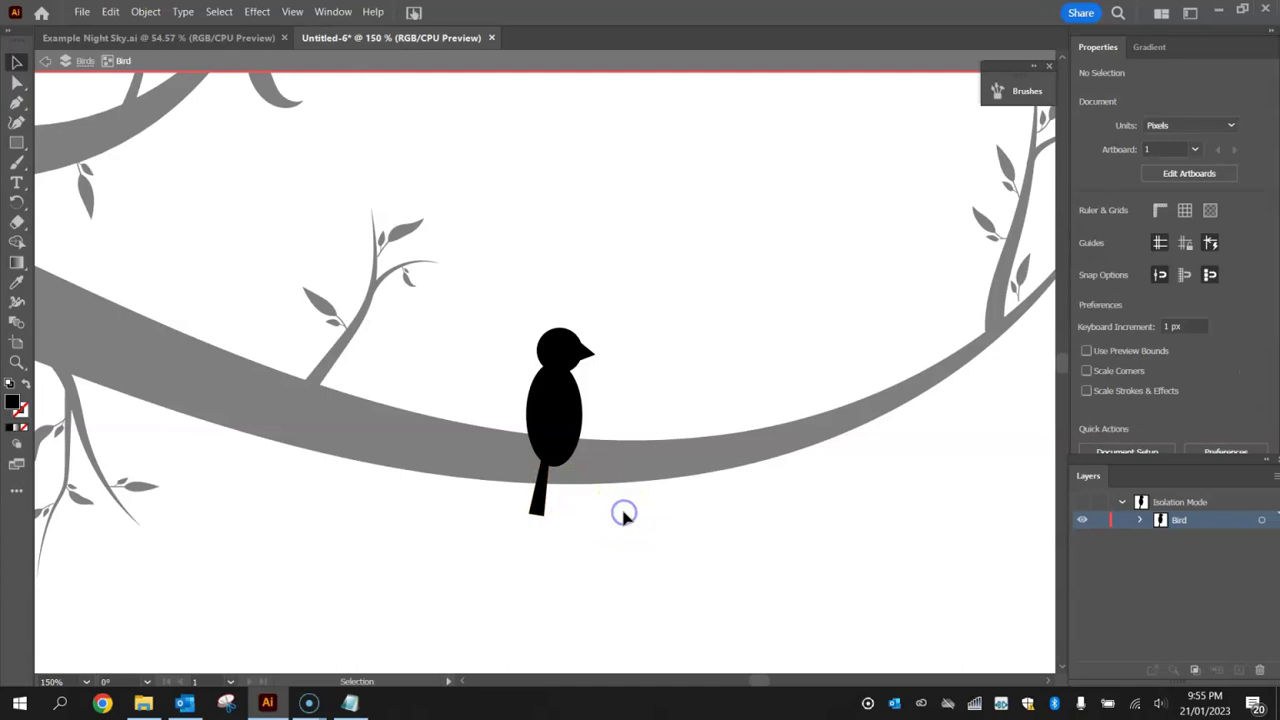
left_click(538, 490)
key("b")
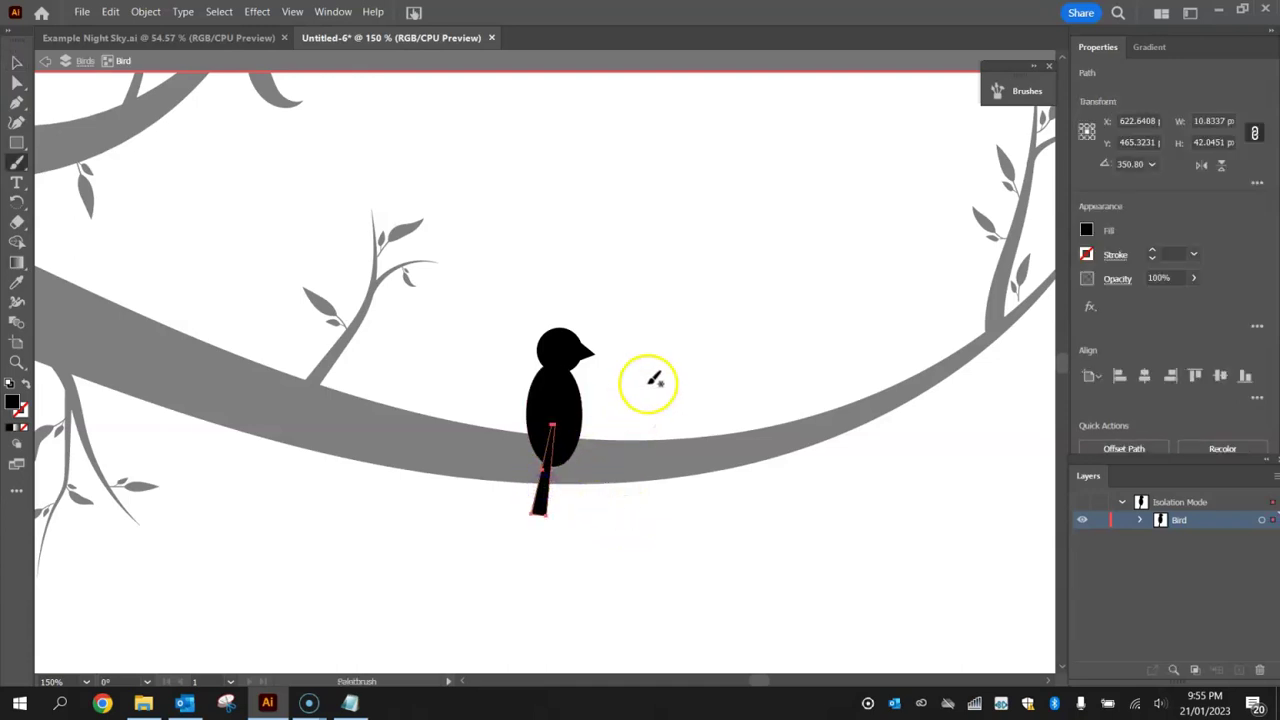
Exit the Bird group's isolation mode with the Selection tool and clear the selection.
left_click(16, 62)
double_click(643, 314)
left_click(636, 516)
scroll(634, 457, "down", 2)
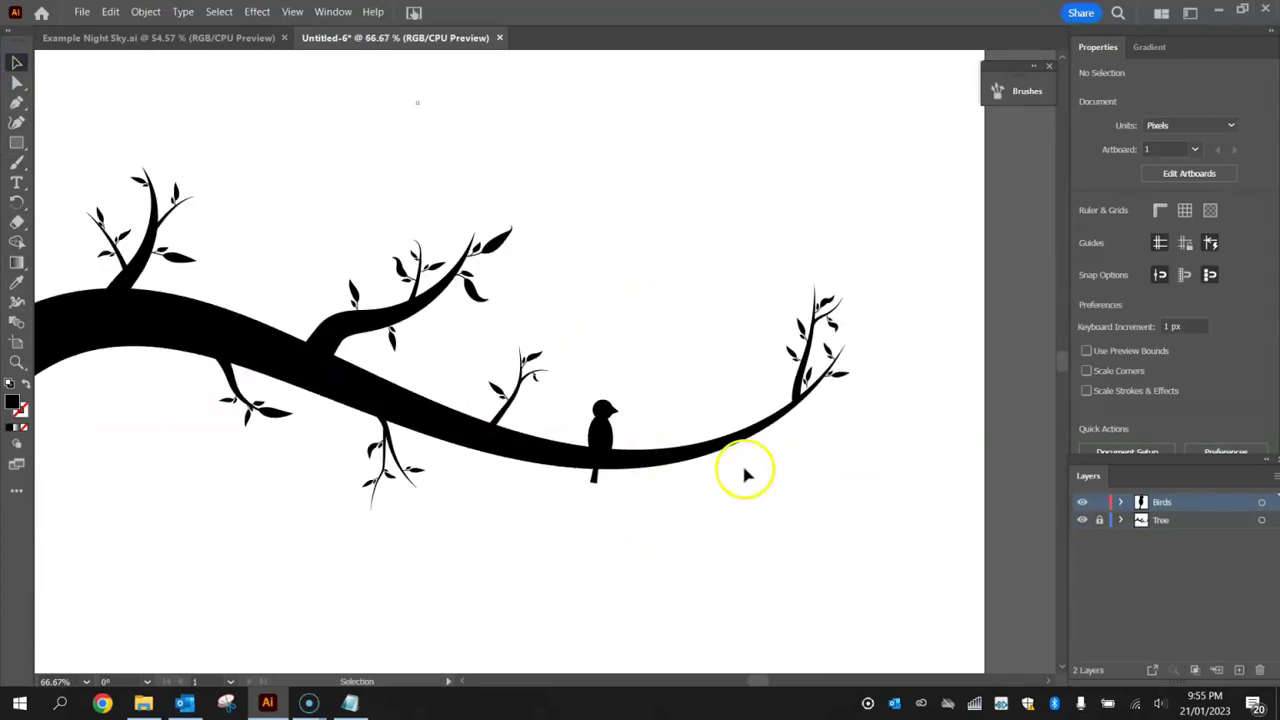
Create a copy of the bird reflected across the vertical axis and place it on the branch facing the original.
left_click(601, 430)
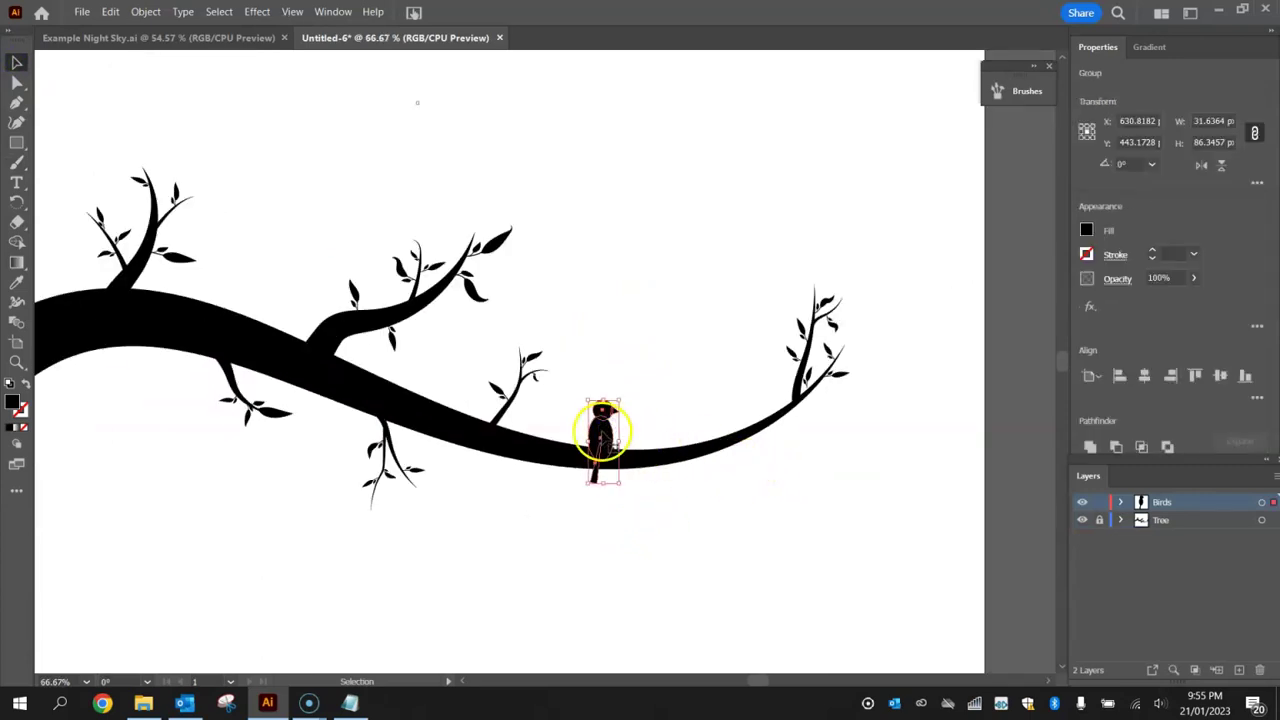
right_click(601, 432)
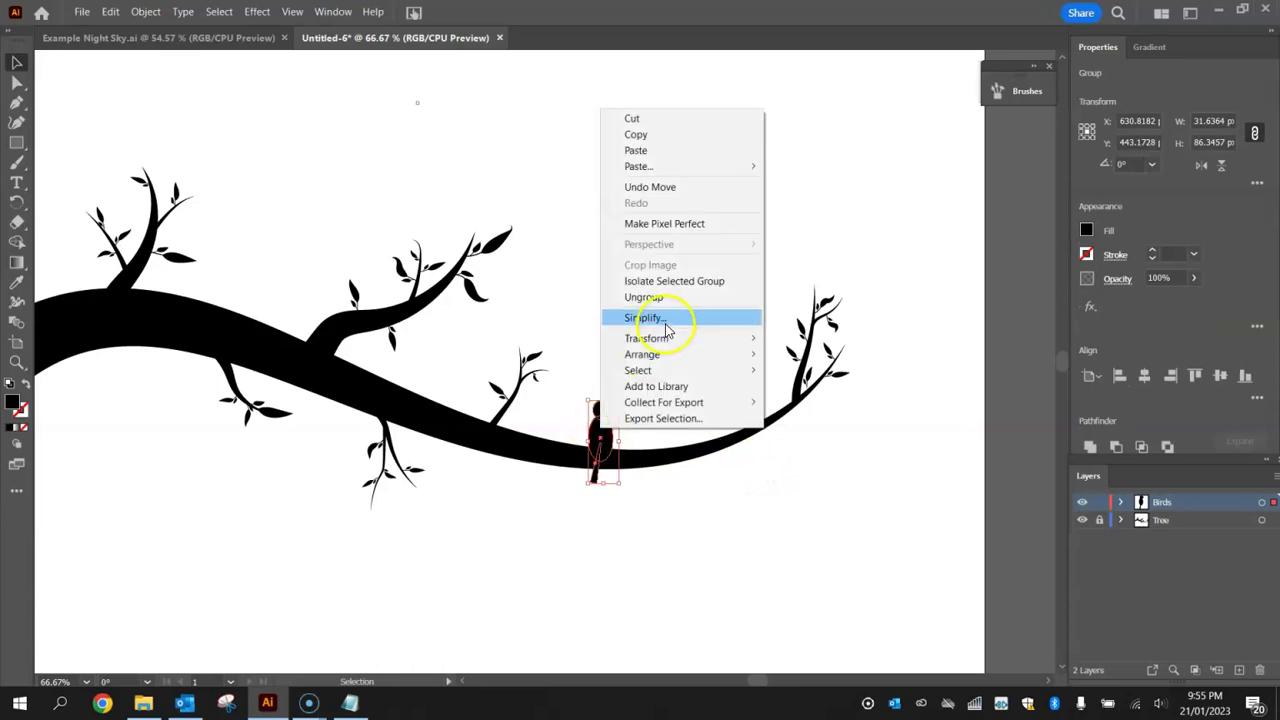
mouse_move(667, 342)
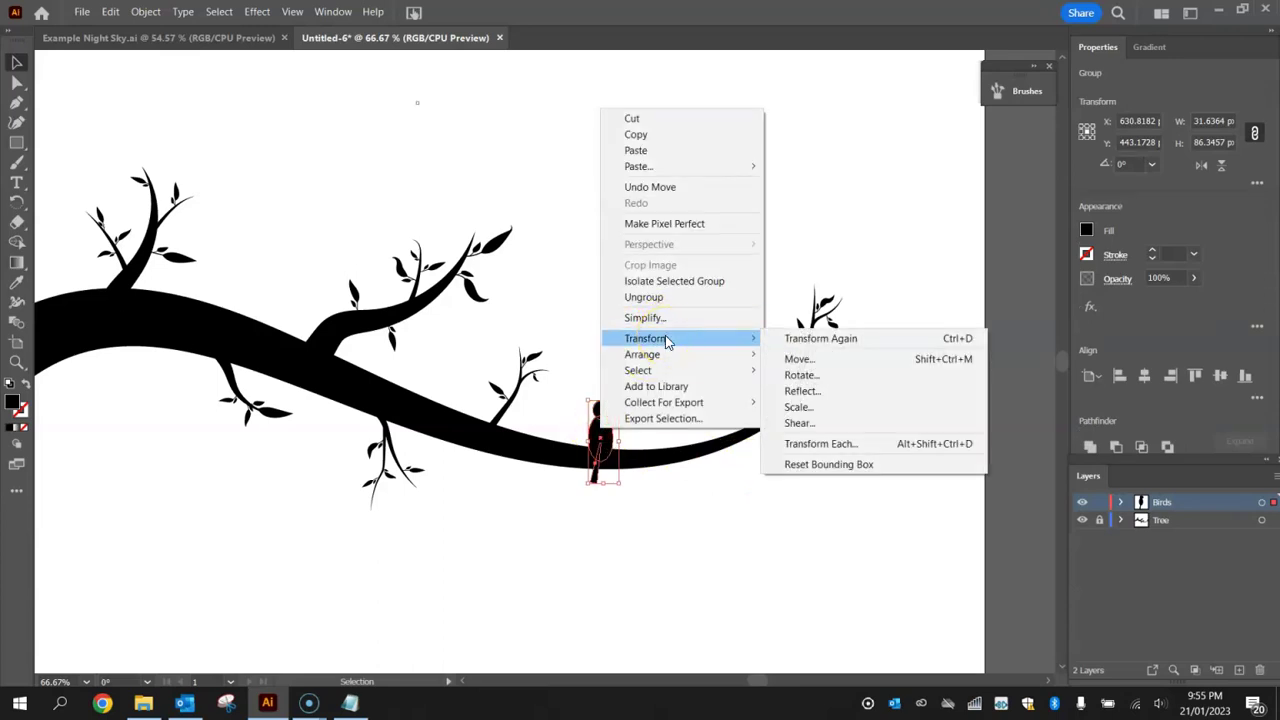
left_click(805, 391)
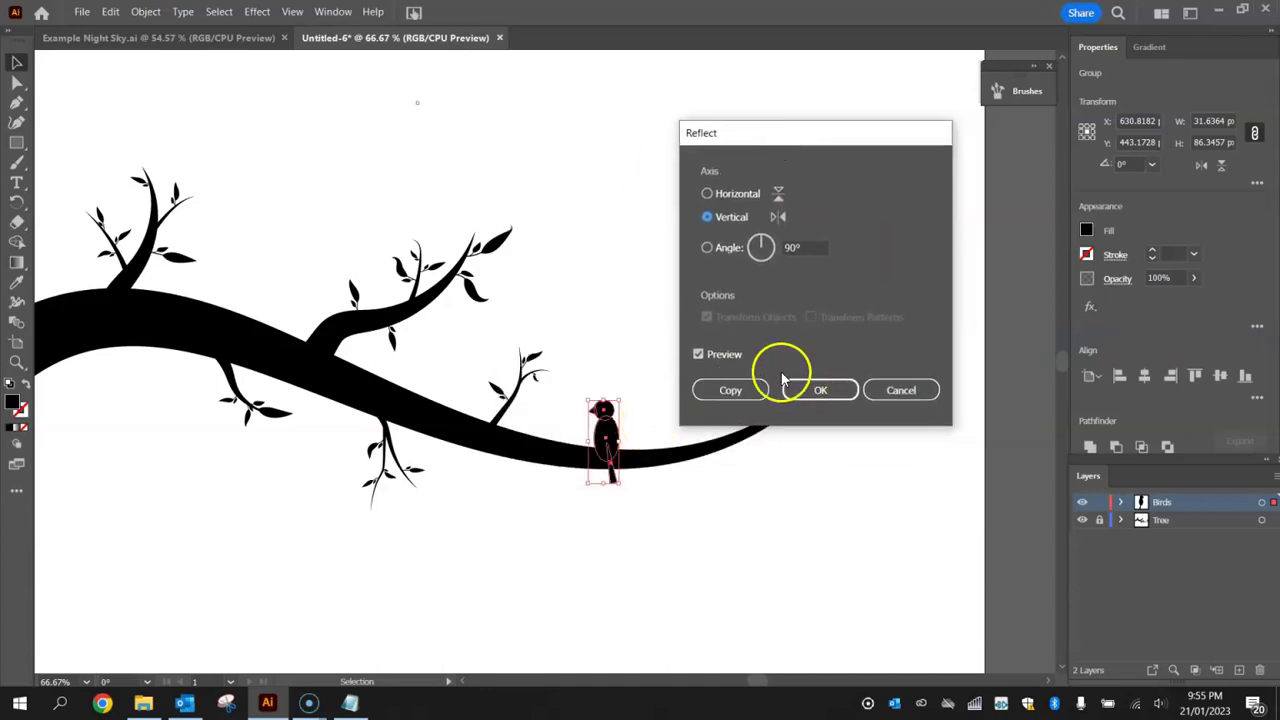
left_click(731, 390)
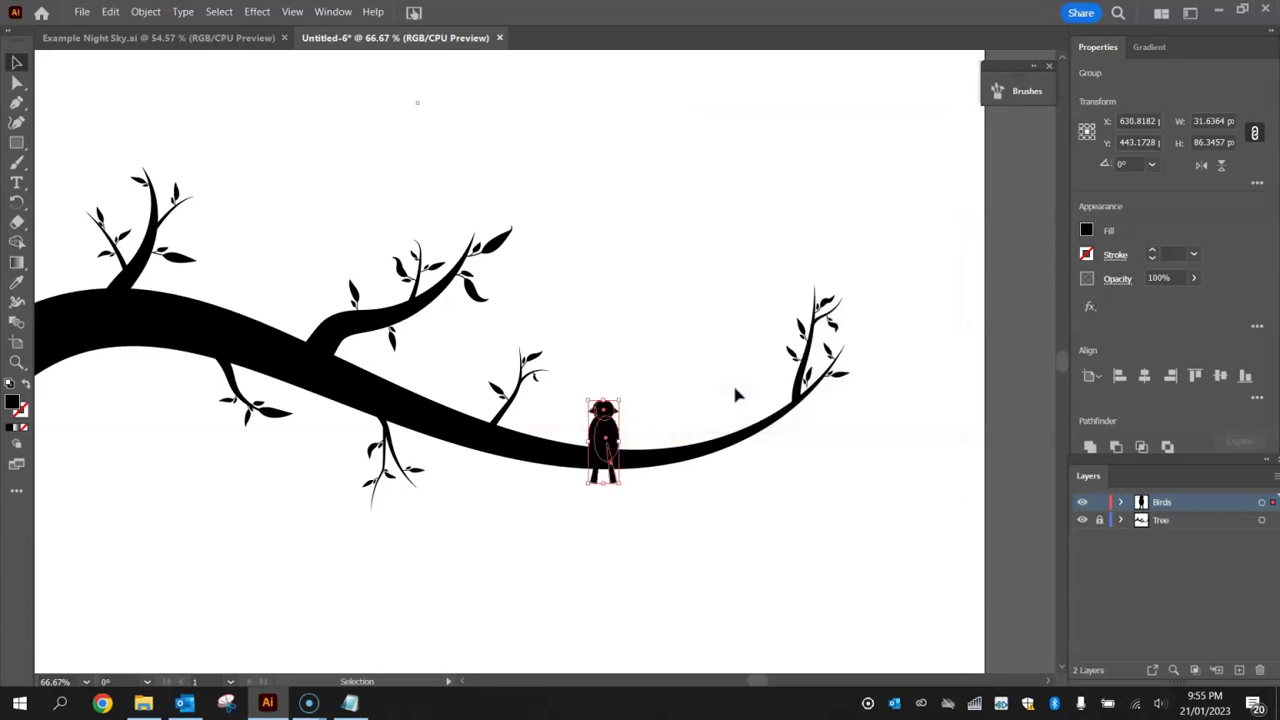
left_click_drag(620, 440, 651, 438)
left_click(709, 401)
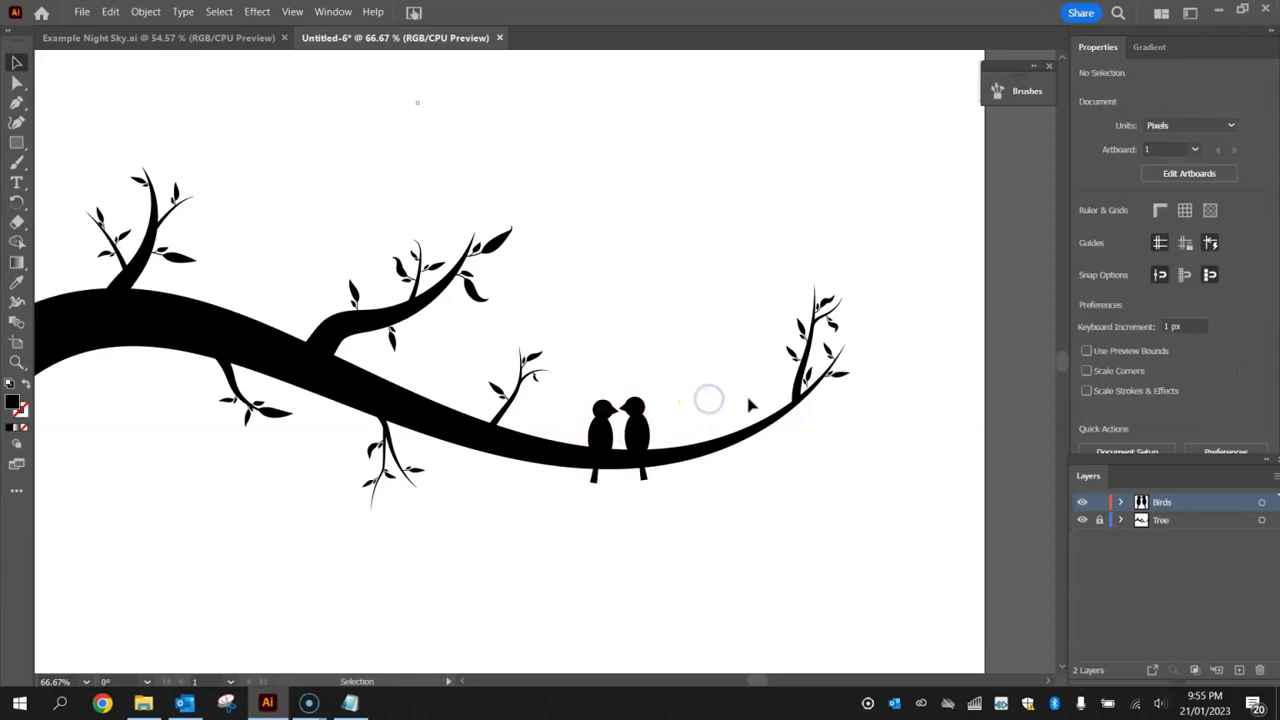
Scale the mirrored bird down to about 29 px by 79 px and shift it slightly away from the original on the branch.
left_click(645, 422)
left_click_drag(655, 397, 652, 400)
left_click(685, 389)
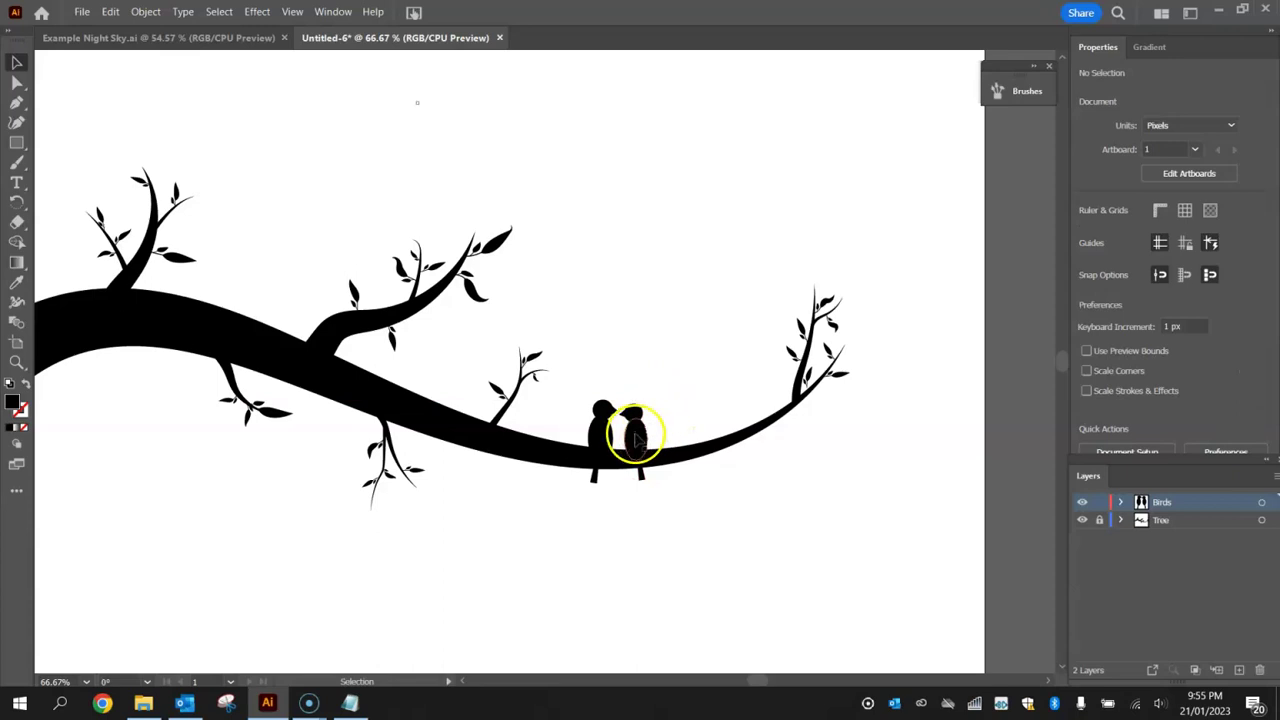
left_click_drag(636, 437, 653, 429)
scroll(634, 443, "up", 3)
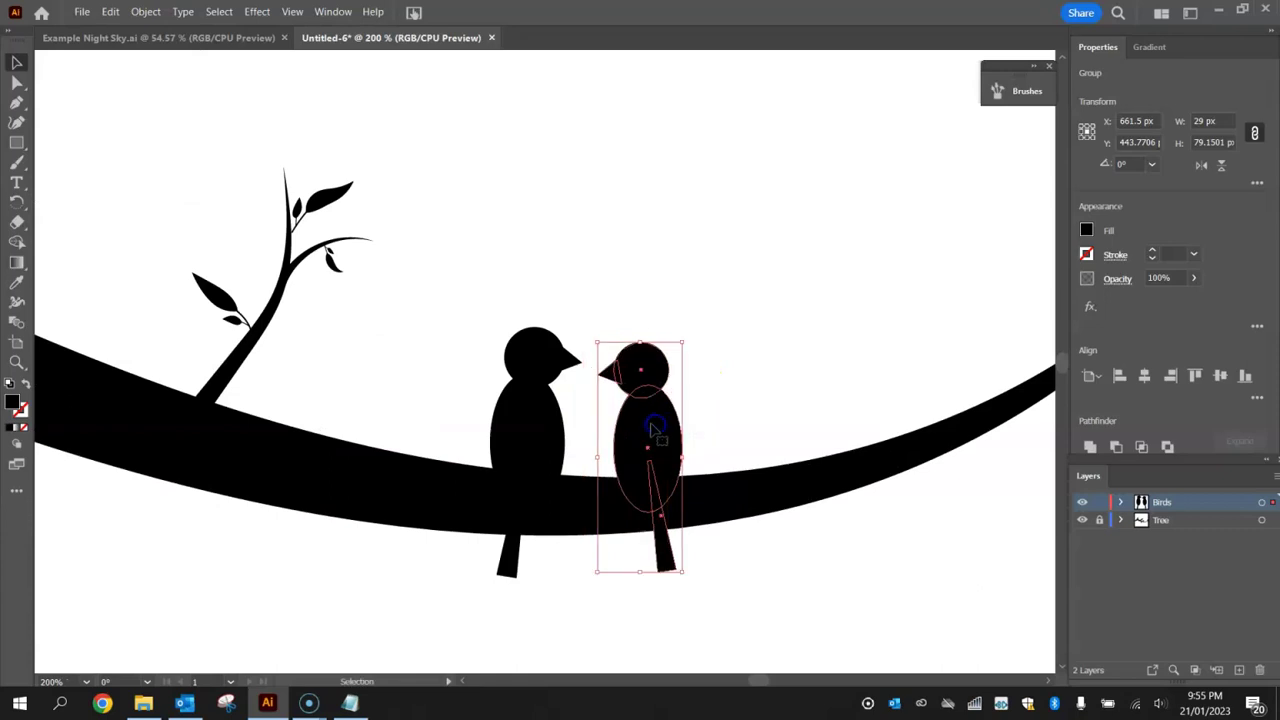
Tilt both birds slightly toward each other and move the smaller bird closer so their beaks almost touch.
left_click(543, 390)
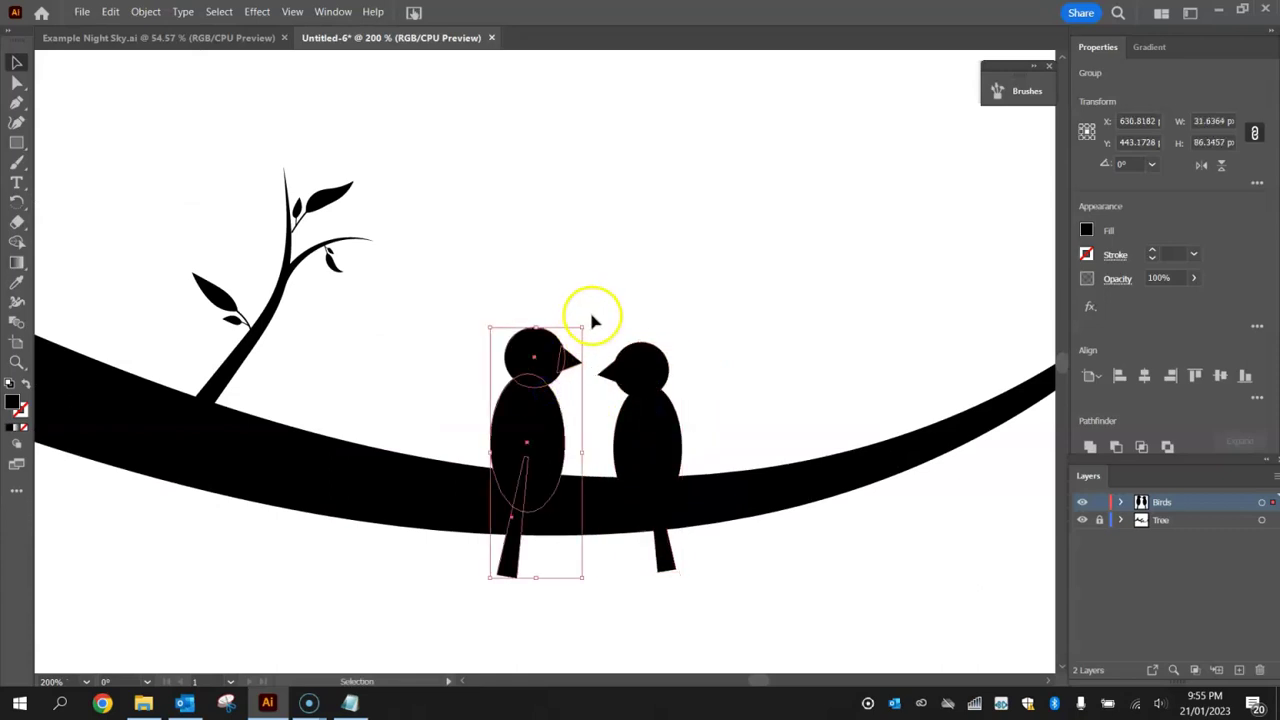
left_click_drag(586, 320, 592, 322)
left_click(657, 374)
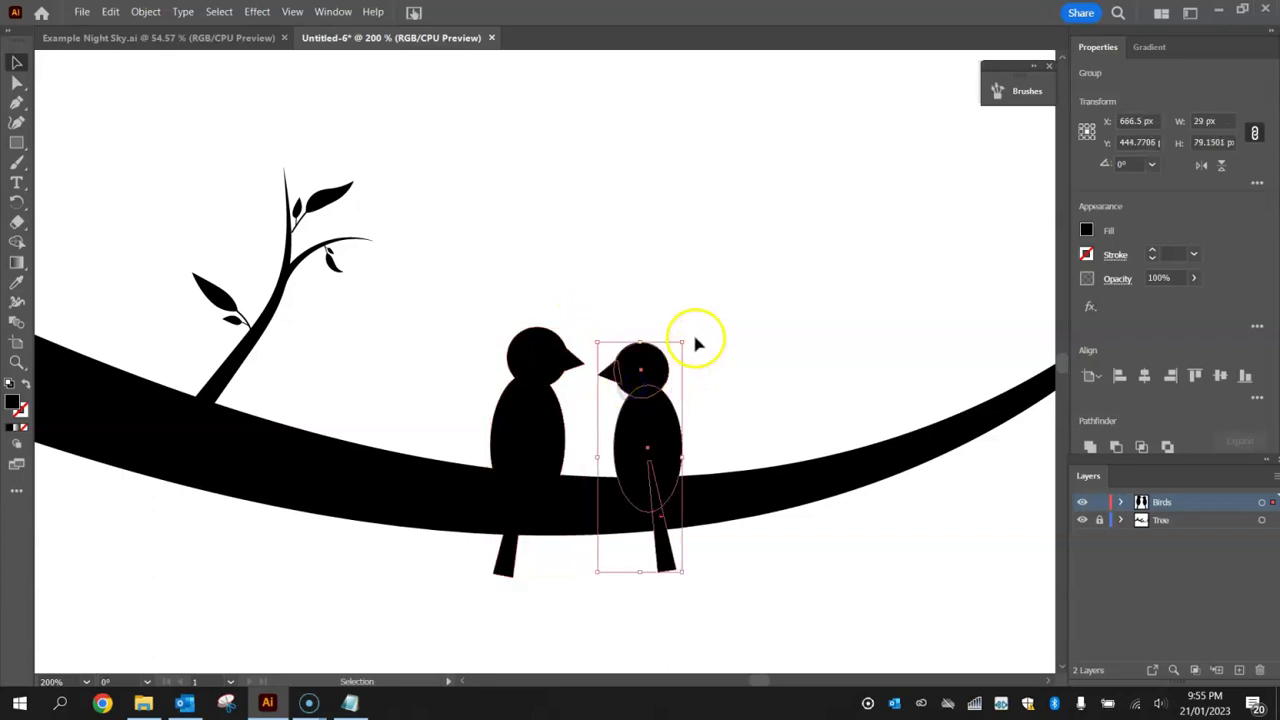
left_click_drag(686, 337, 684, 329)
left_click(622, 445)
left_click_drag(622, 445, 612, 445)
left_click(714, 340)
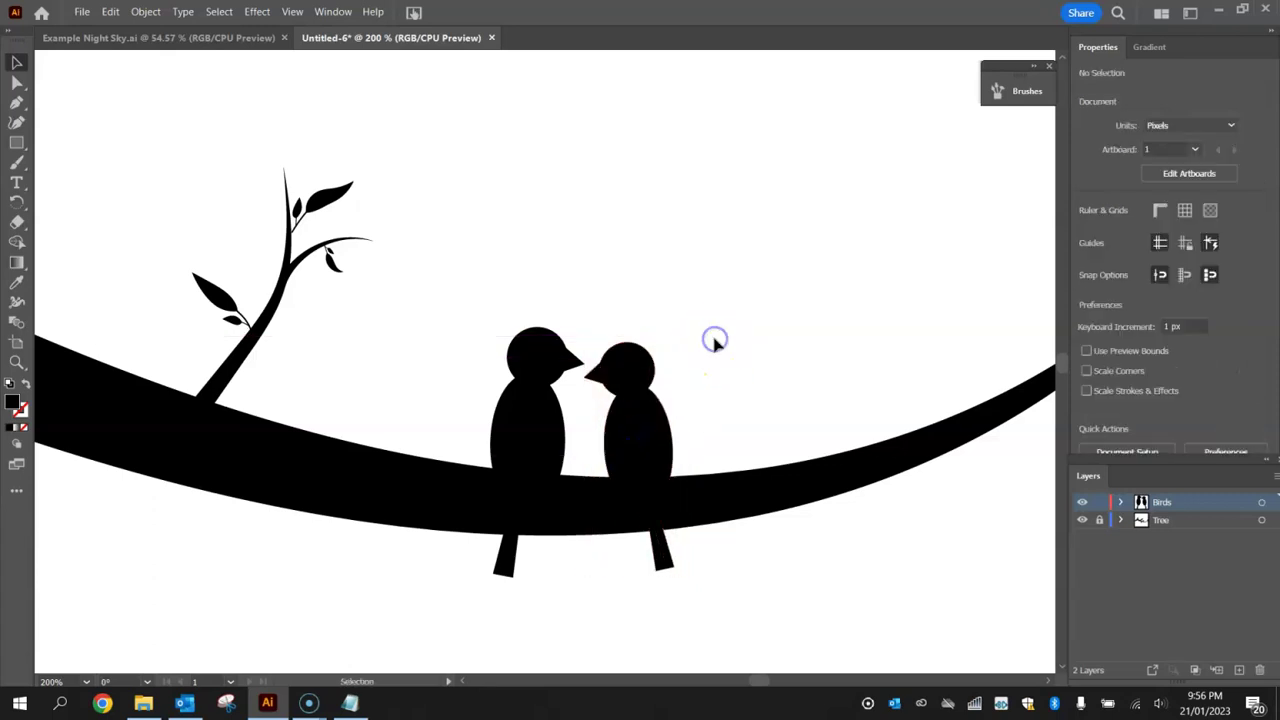
Fit the whole artboard in the window and lock the Birds layer.
key("ctrl+0")
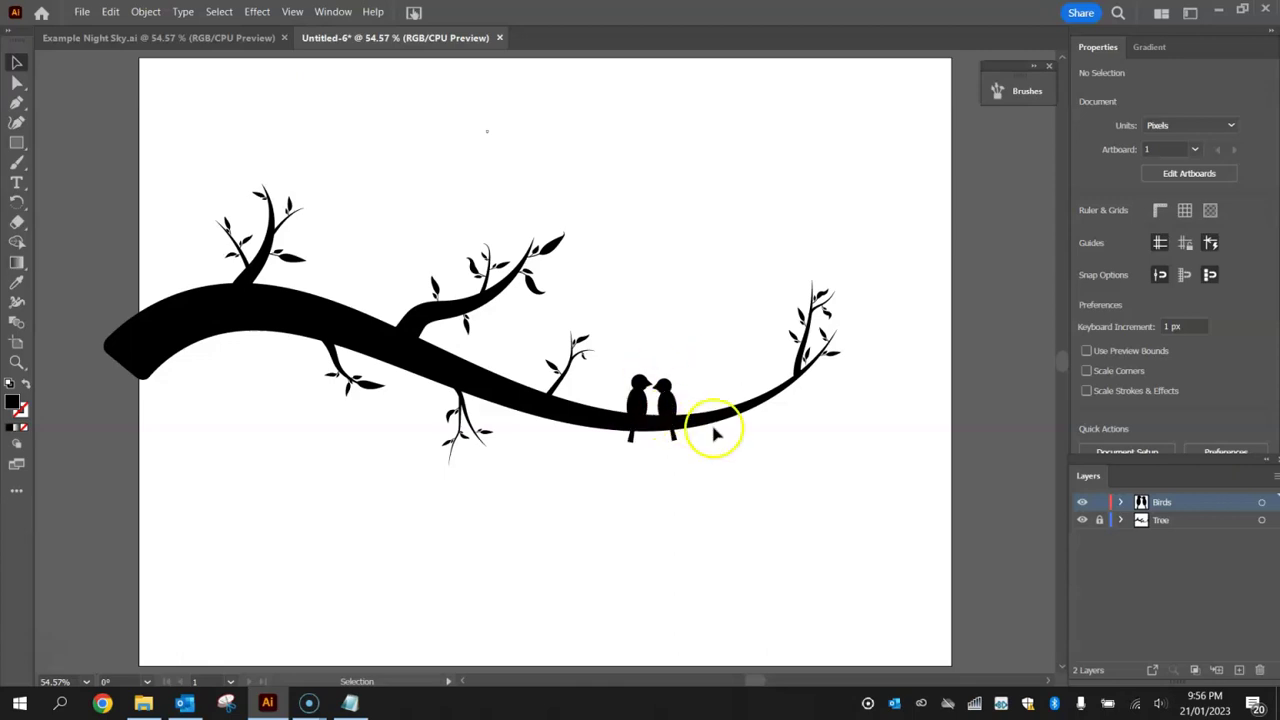
left_click(1097, 503)
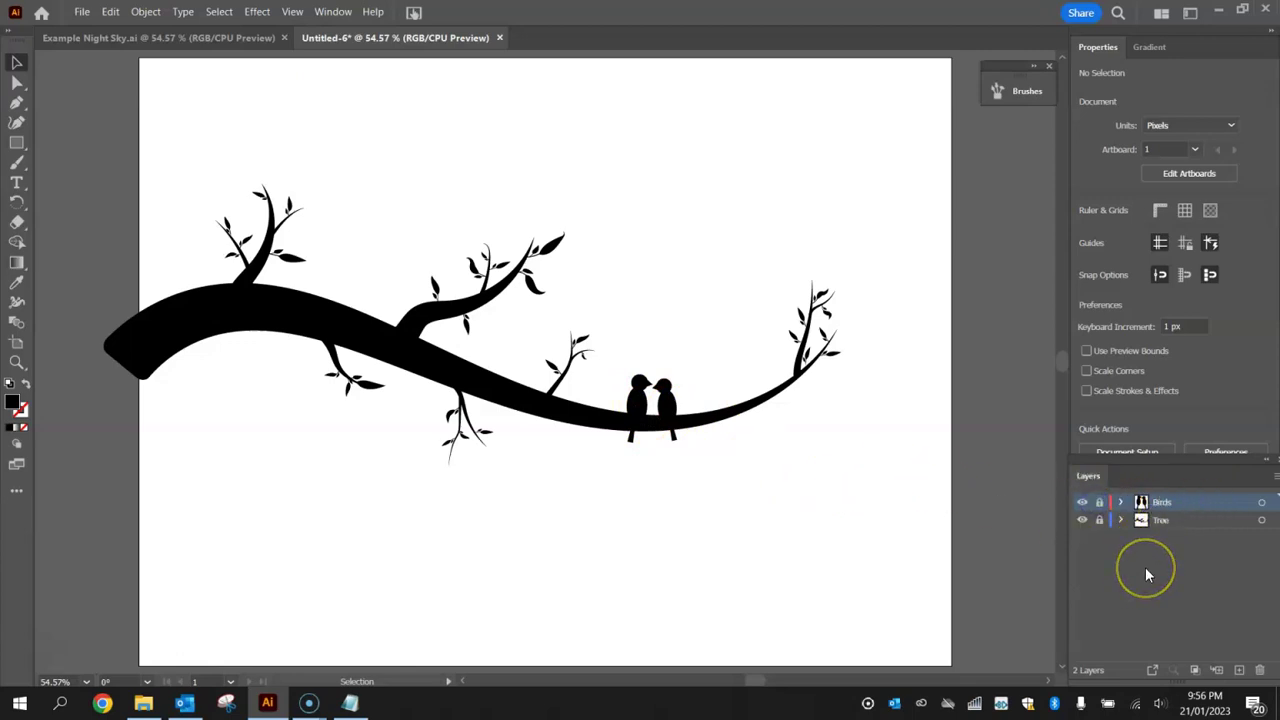